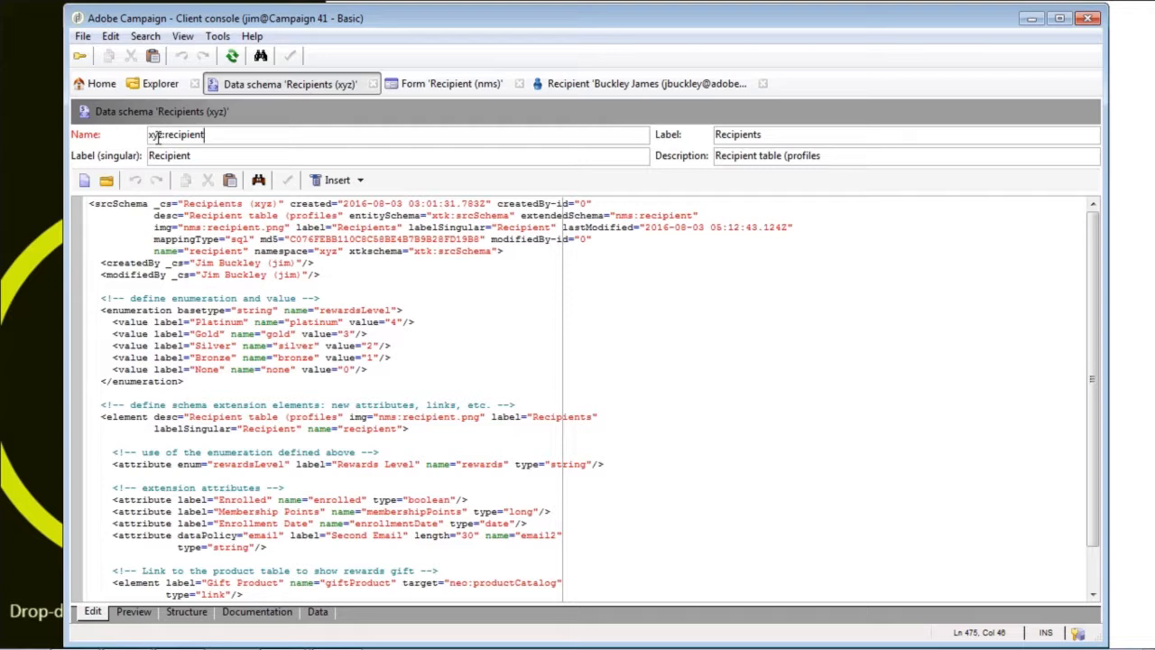
- Examine the data schema's name and namespace together with the extendedSchema attribute in its header
double_click(158, 135)
click(225, 137)
drag(347, 275, 97, 276)
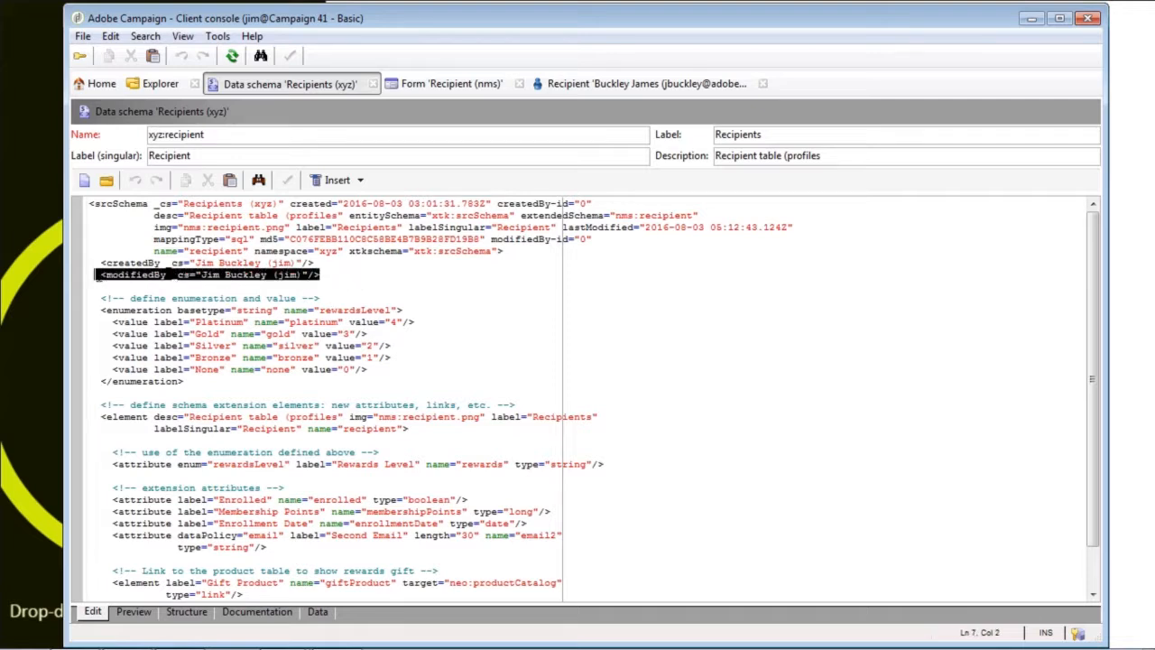
click(343, 278)
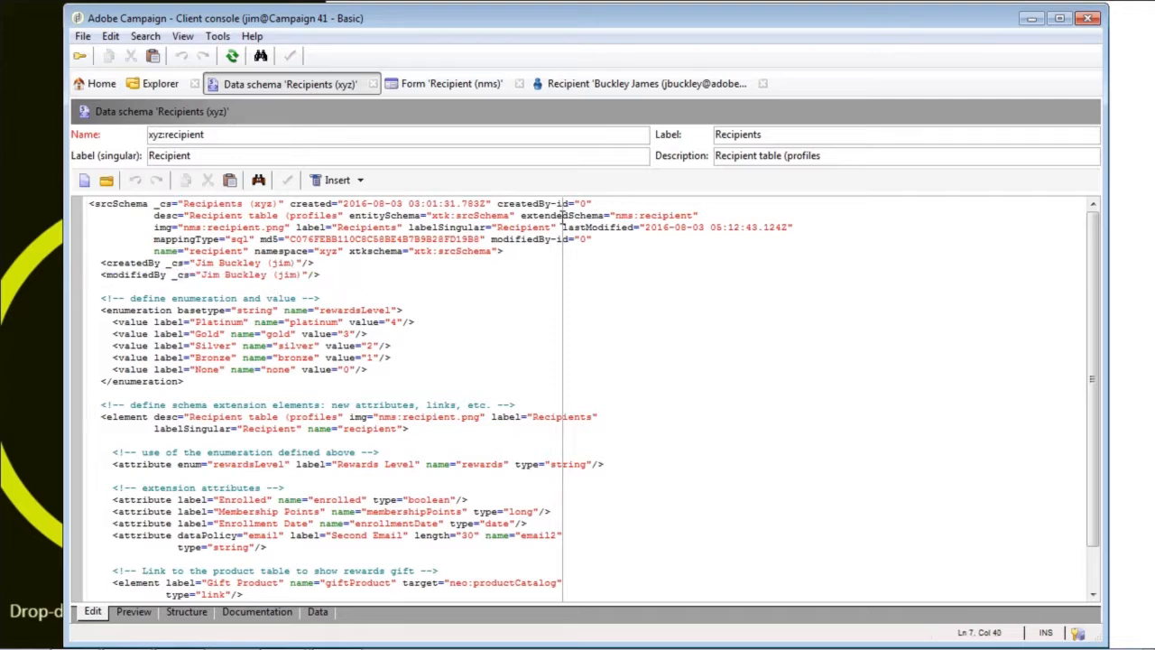
drag(521, 215, 704, 215)
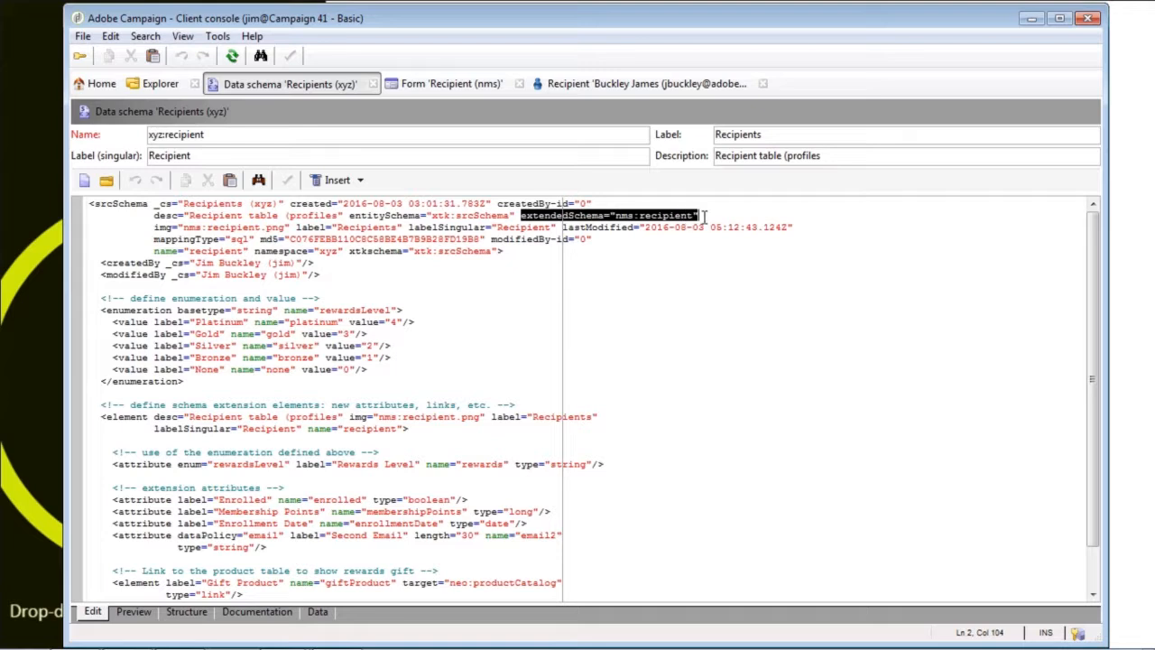
double_click(153, 134)
click(153, 135)
click(185, 370)
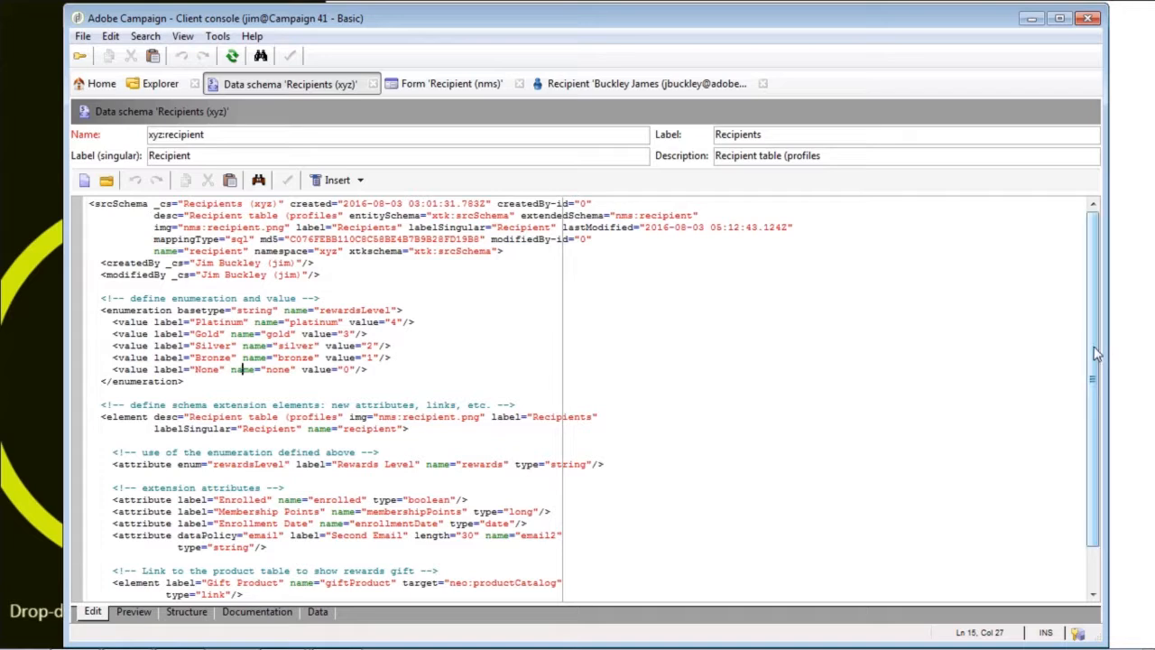
- Examine the enumeration block of the schema: its base type, its name and the numeric values of its reward levels
drag(1096, 354, 1093, 424)
drag(102, 250, 182, 334)
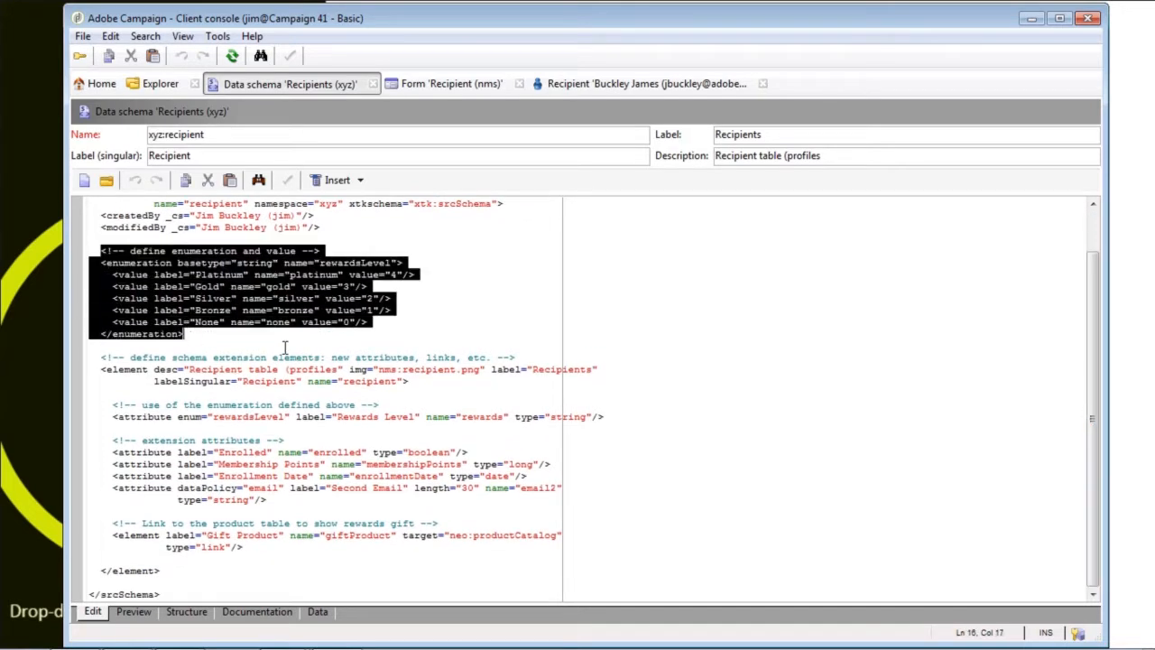
click(228, 349)
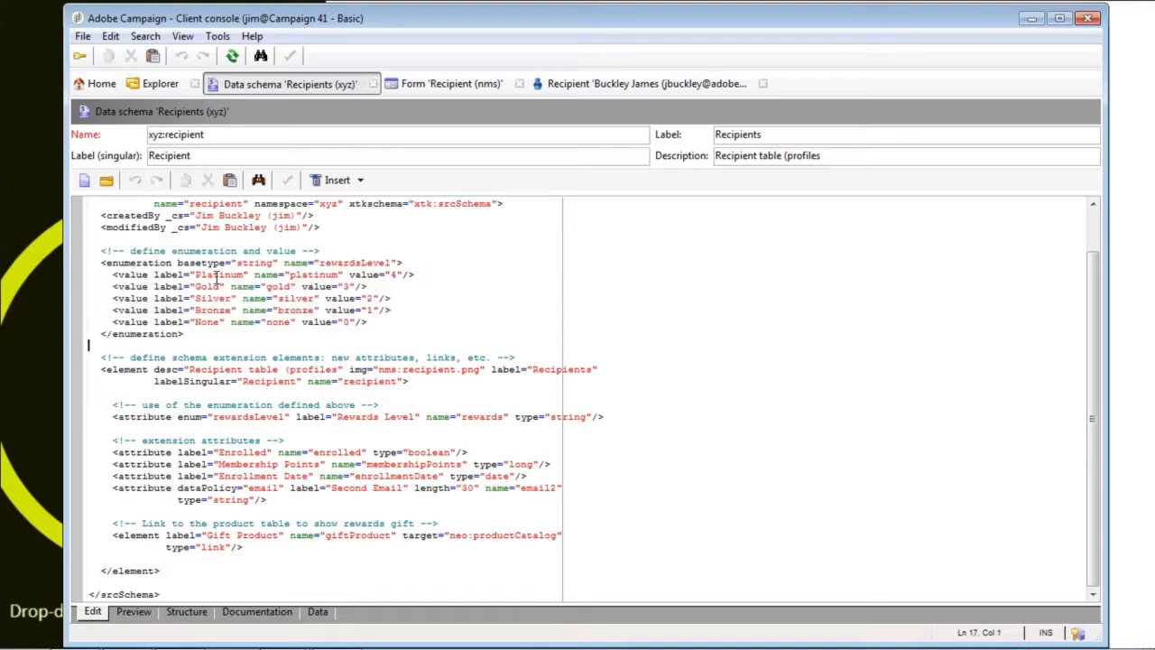
drag(178, 262, 272, 263)
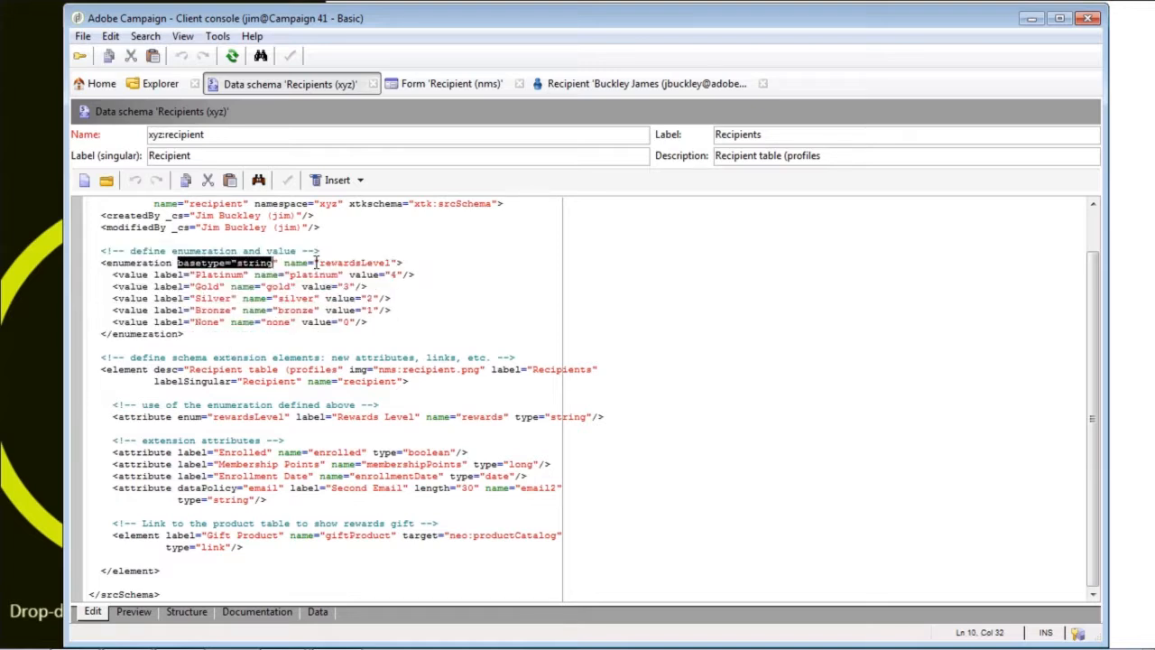
double_click(346, 263)
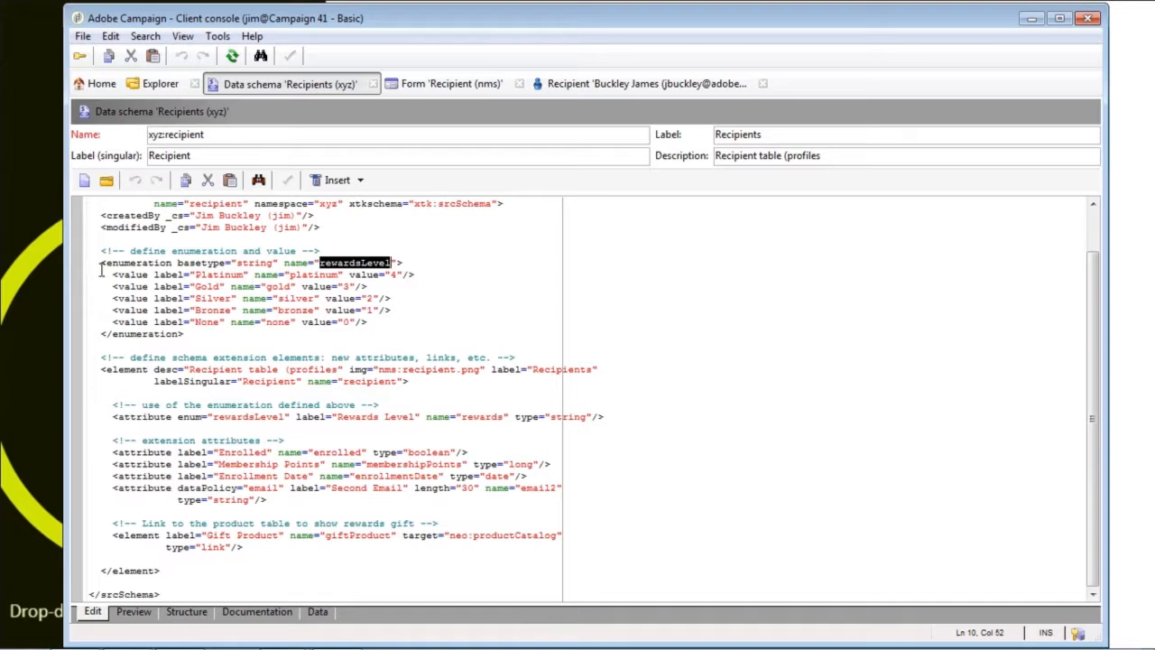
drag(115, 273, 388, 329)
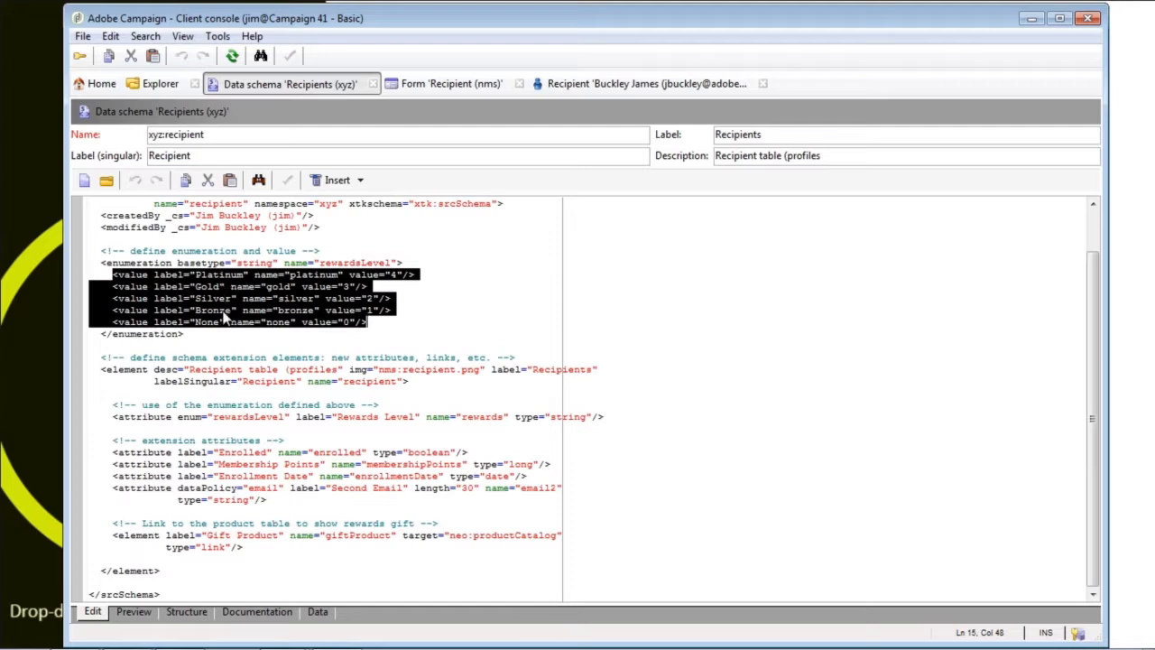
click(388, 327)
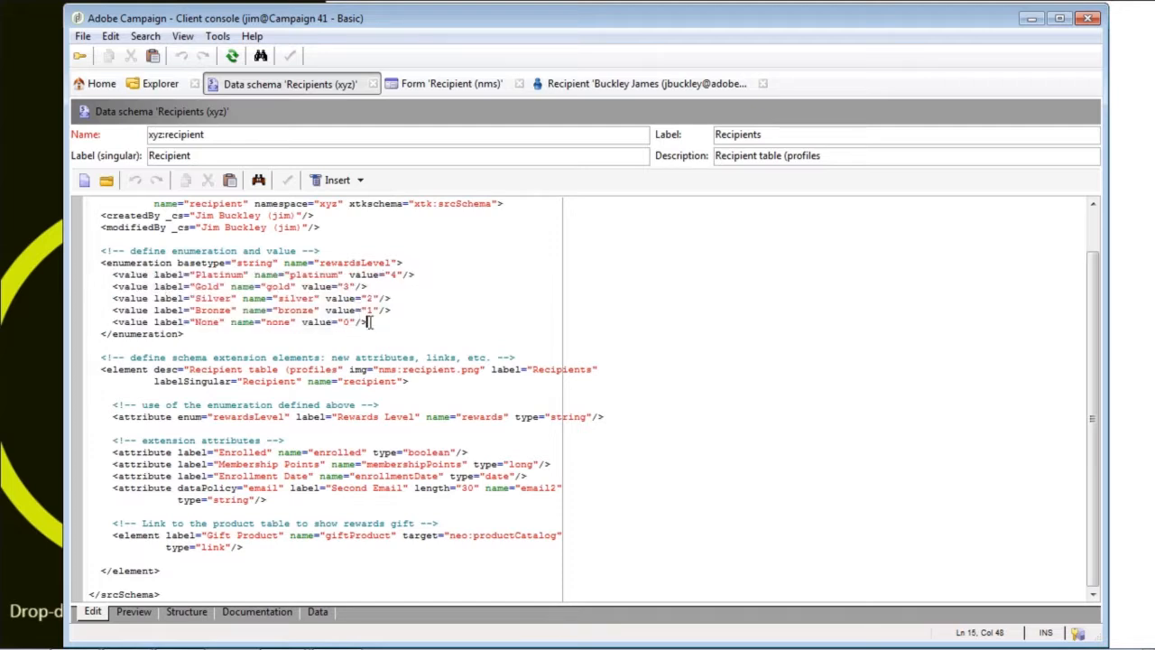
double_click(347, 287)
double_click(393, 274)
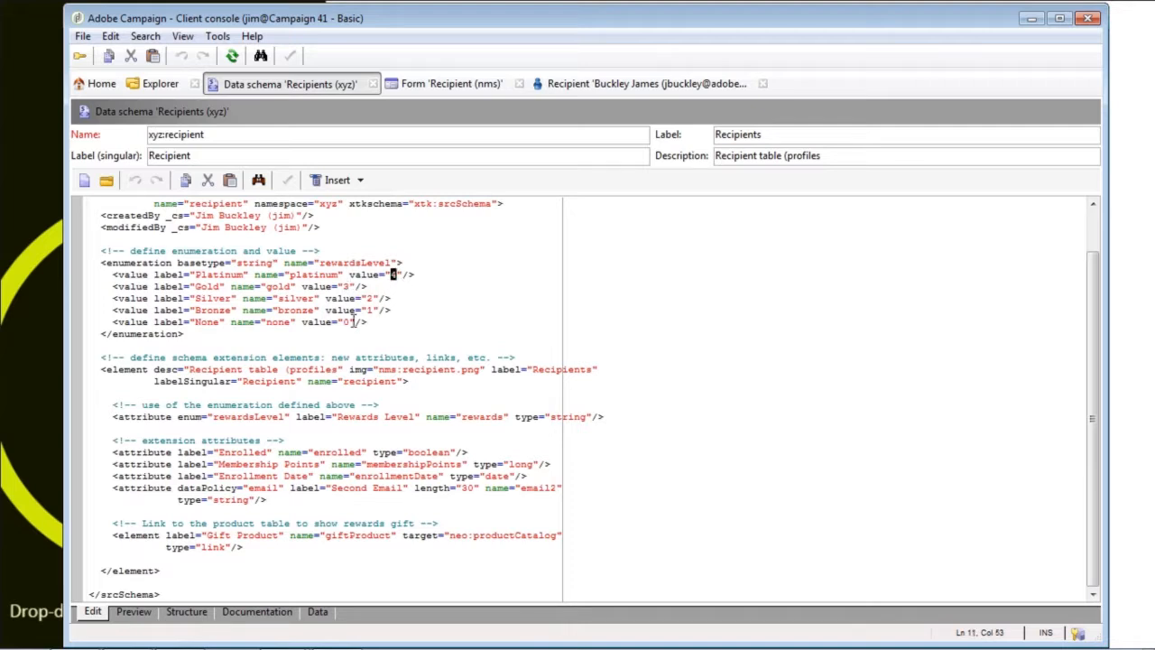
double_click(344, 322)
click(223, 342)
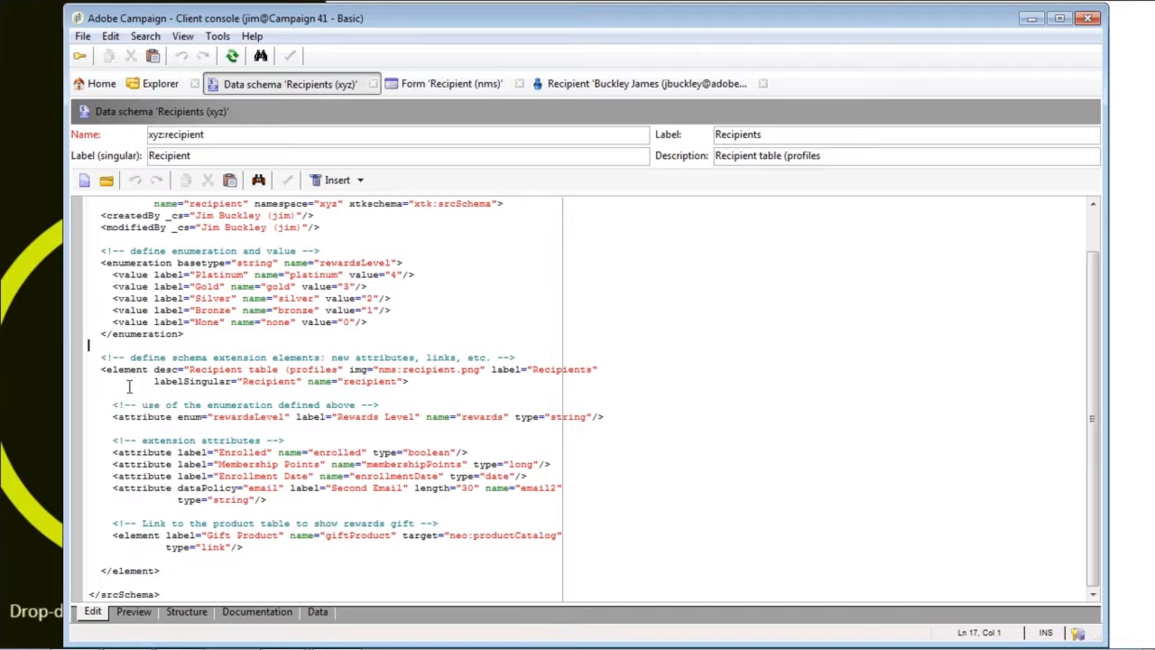
- Review the opening tag of the recipient element and its placement relative to the enumeration block
drag(101, 370, 422, 382)
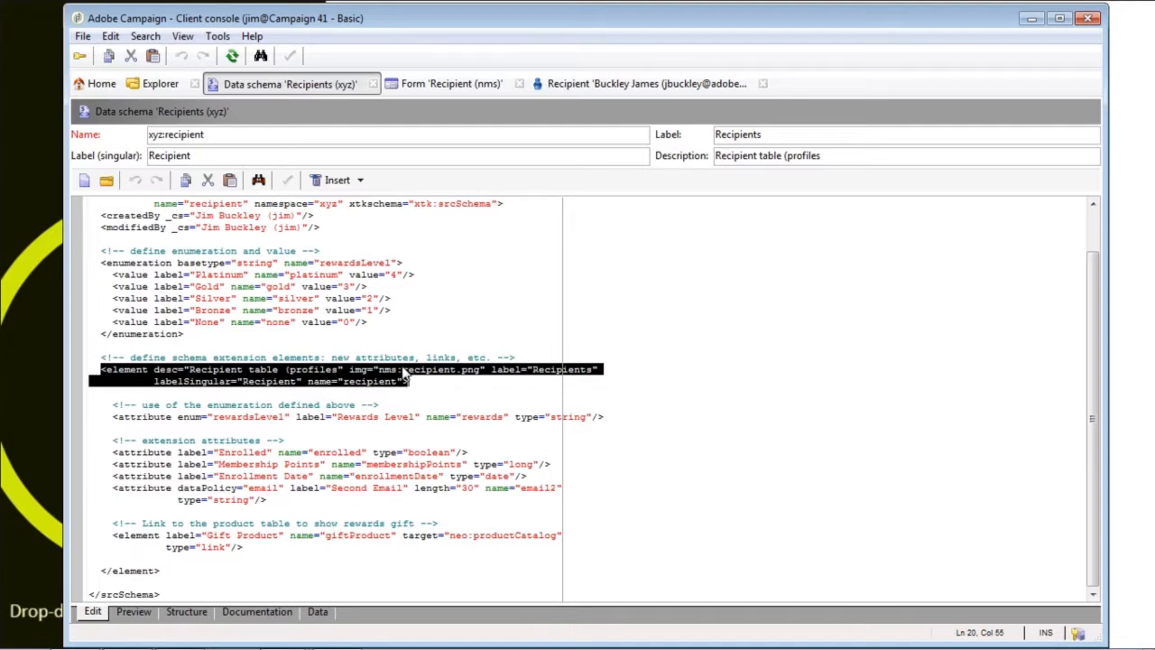
click(410, 381)
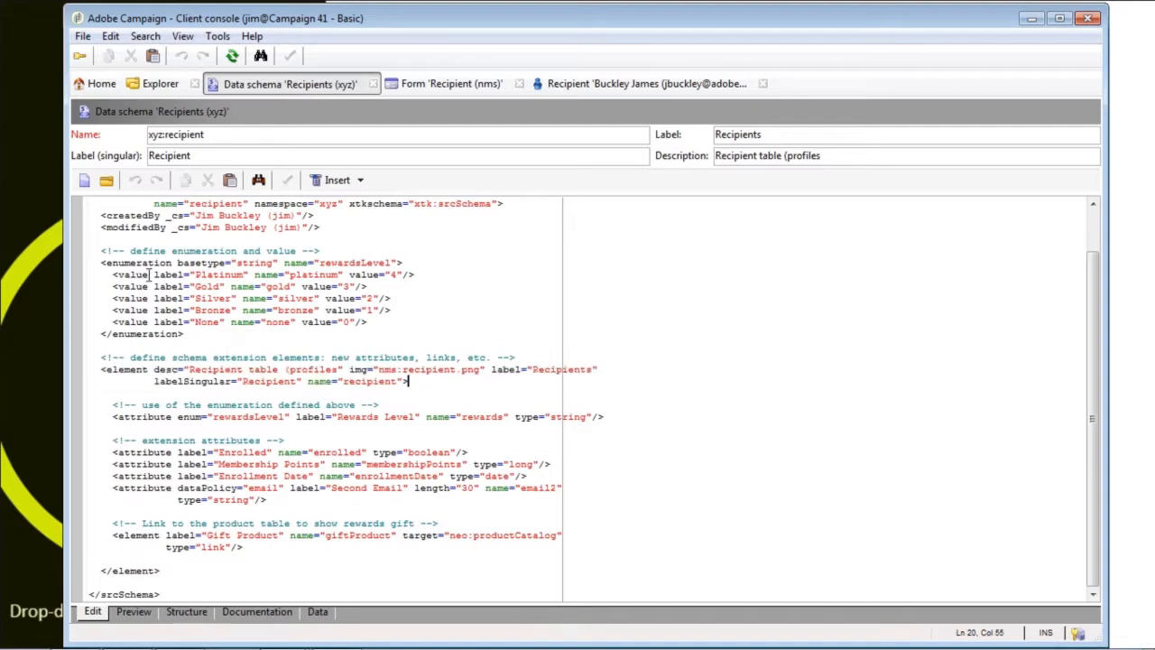
drag(95, 263, 206, 332)
click(130, 369)
- Check the Rewards Level attribute's enum reference, name and type against the enumeration's name and base type
drag(113, 418, 467, 429)
drag(597, 428, 604, 417)
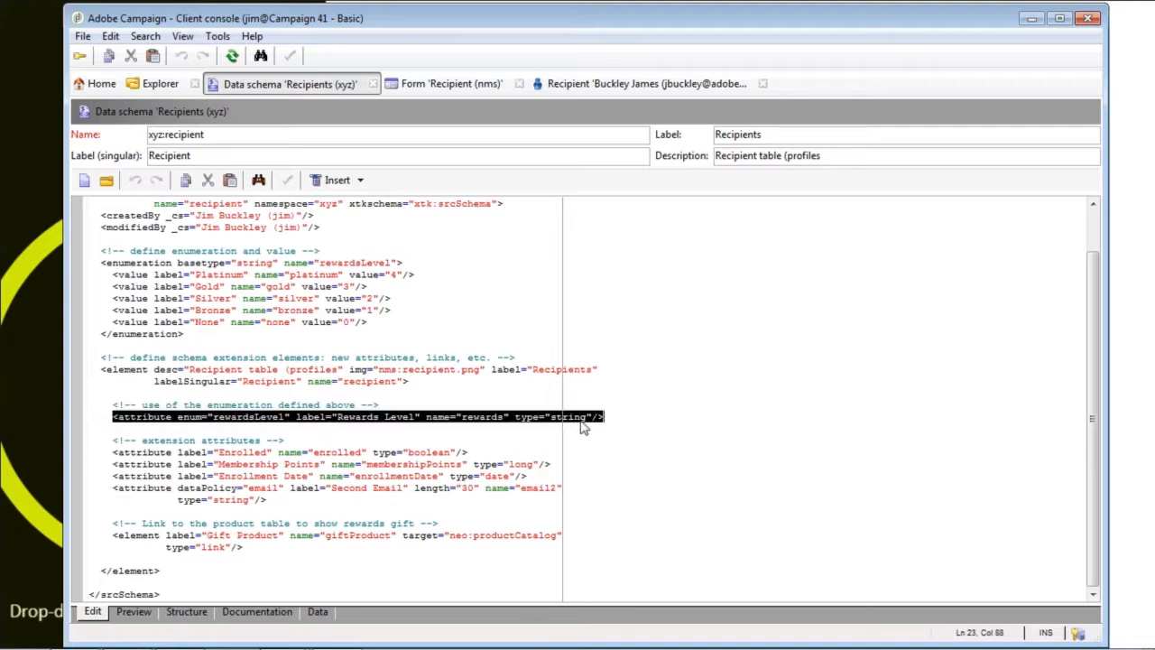
click(208, 427)
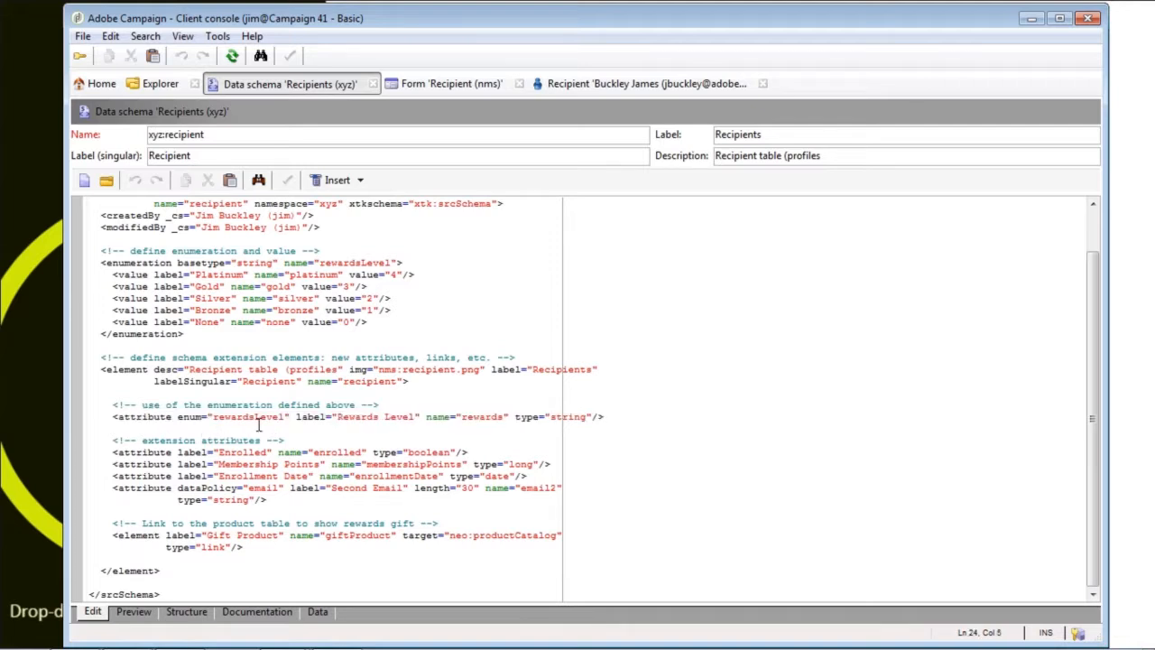
click(242, 417)
double_click(242, 417)
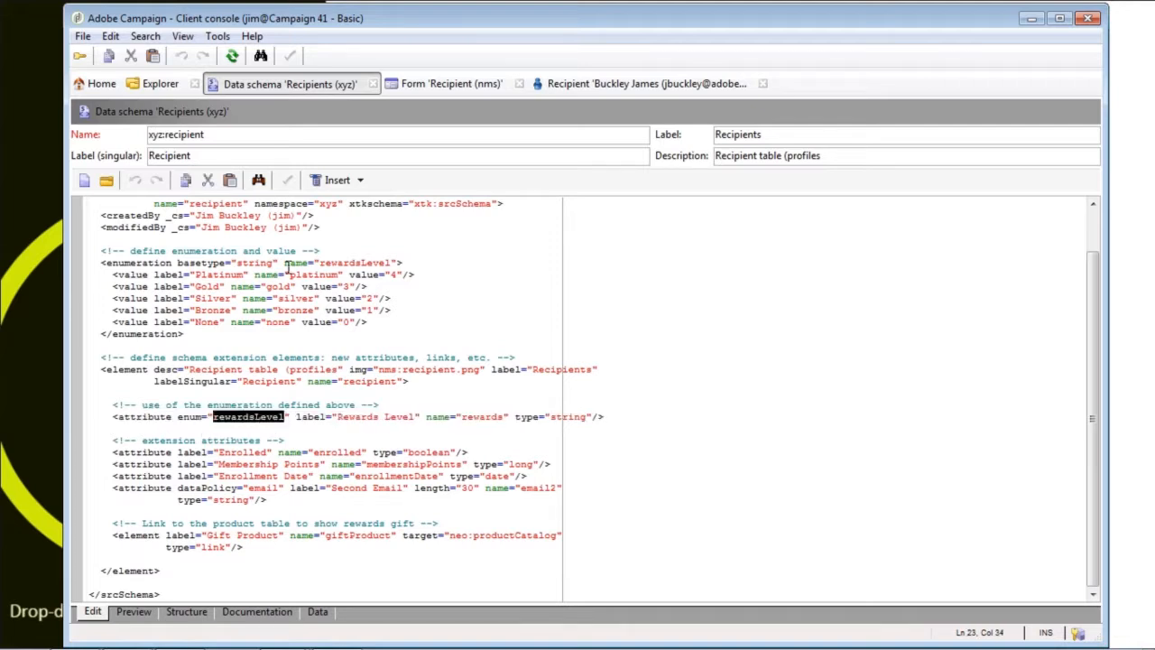
click(338, 262)
double_click(338, 261)
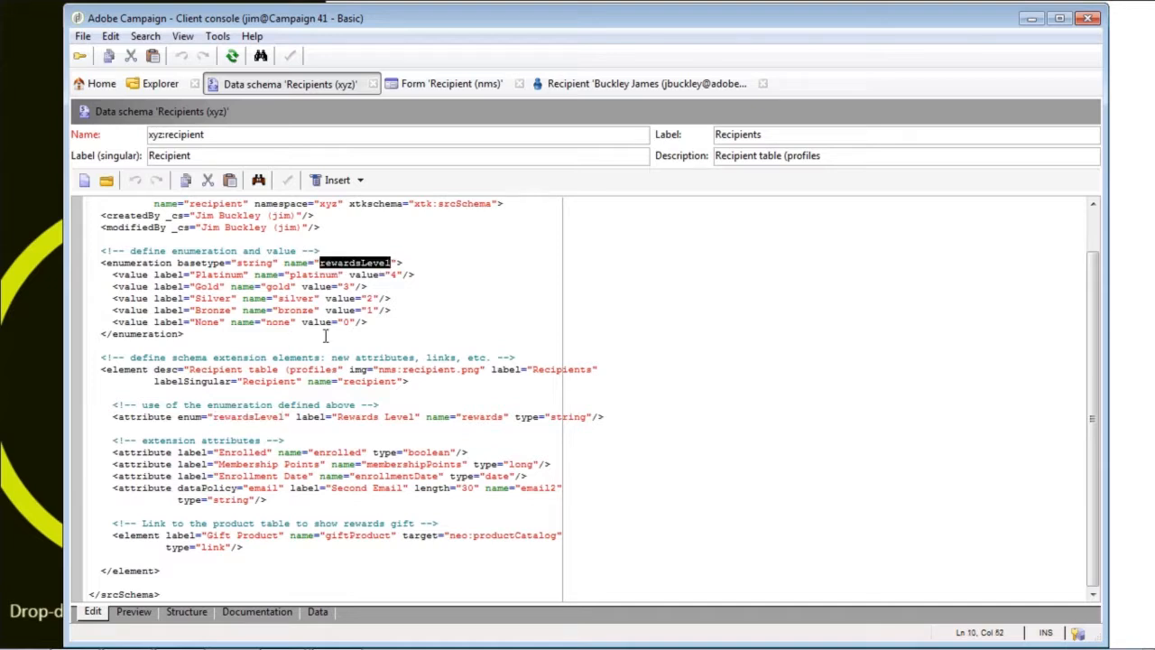
double_click(470, 418)
double_click(566, 418)
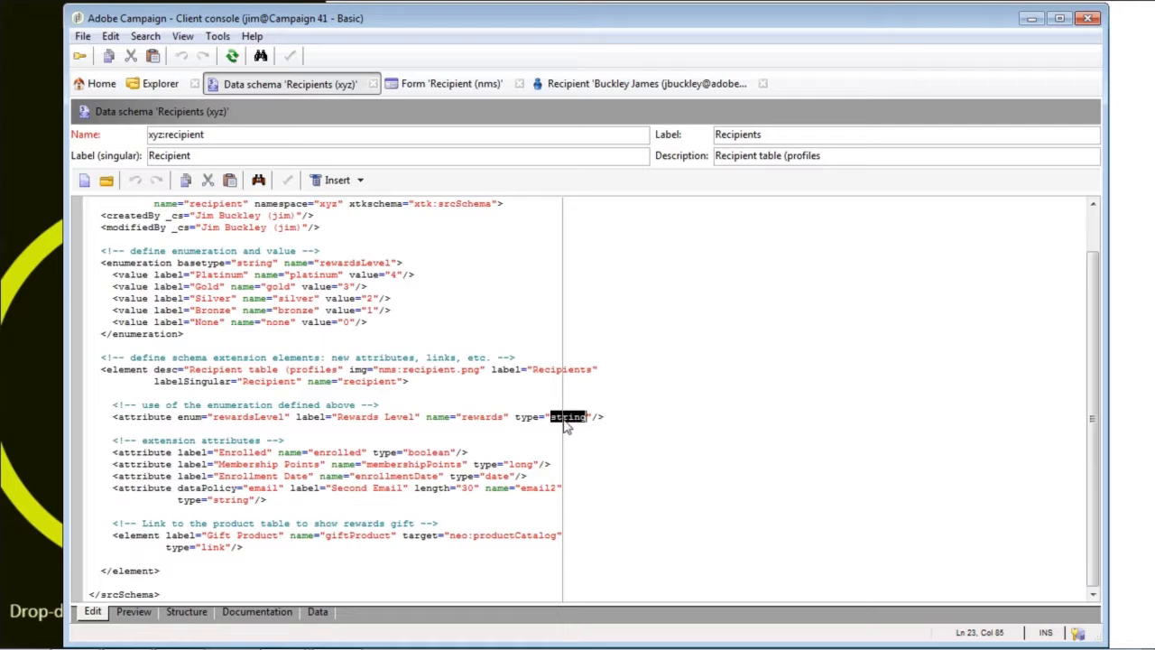
double_click(255, 262)
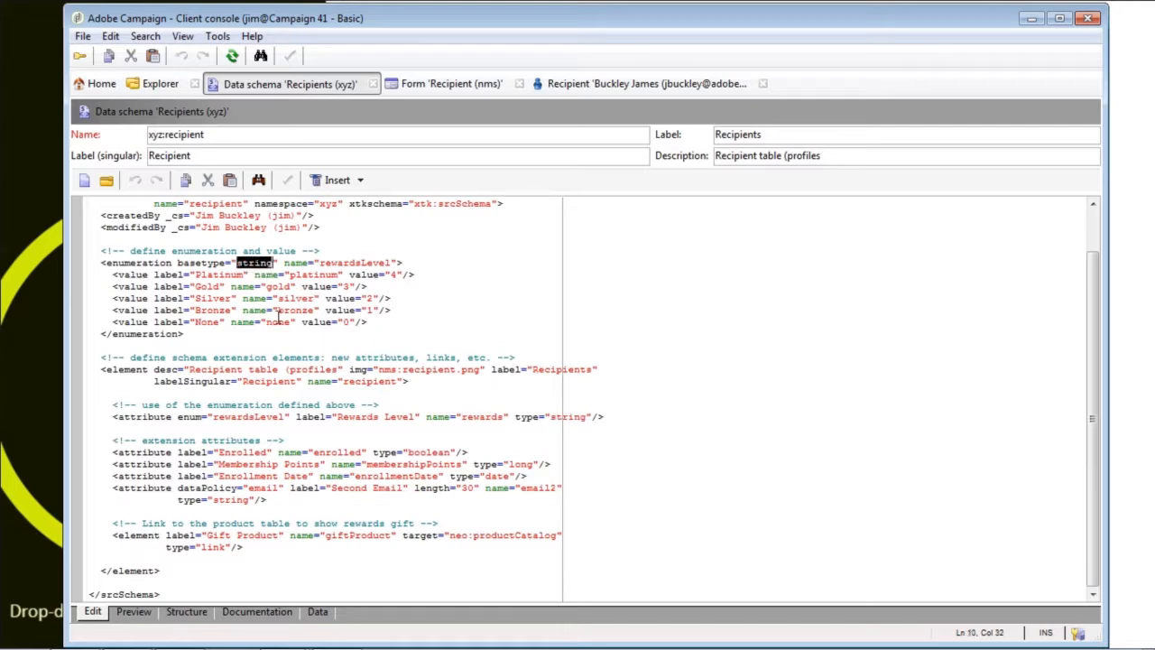
click(165, 430)
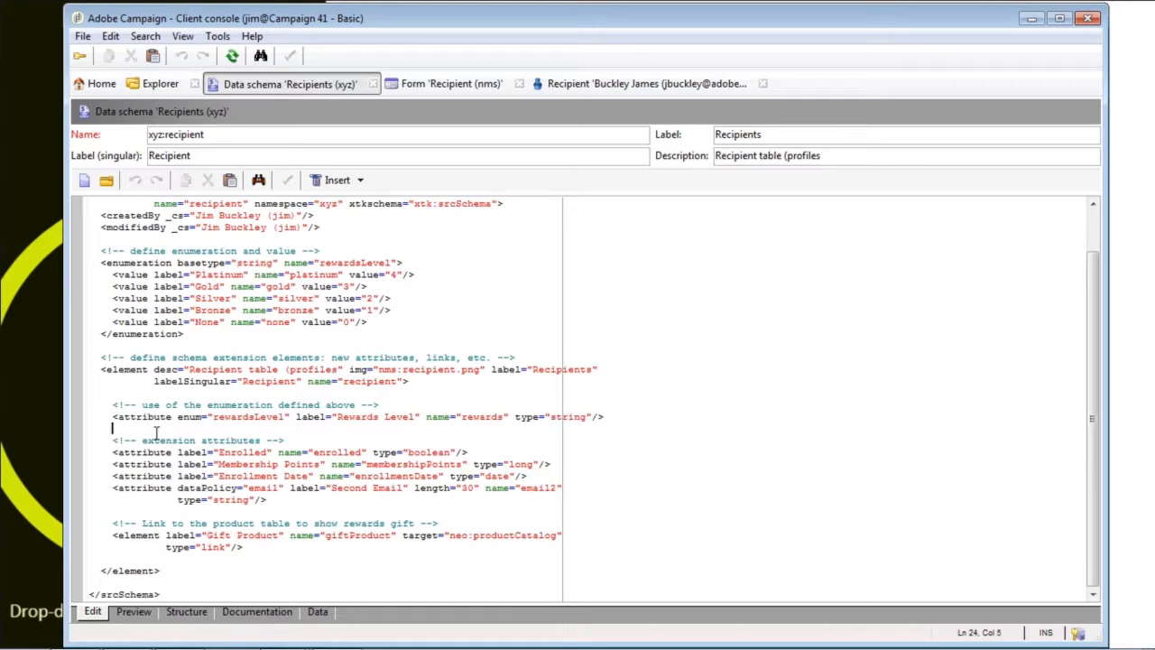
- Review the extension attributes block, checking the names of Membership Points and Enrollment Date and the latter's type
drag(113, 441, 268, 500)
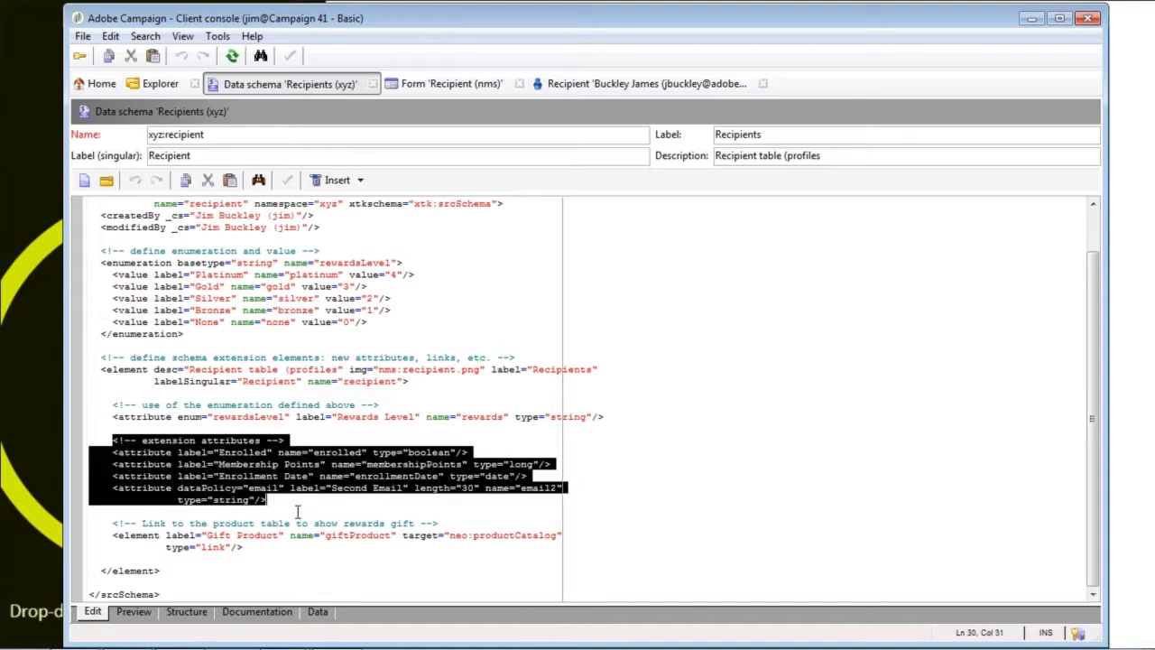
click(281, 452)
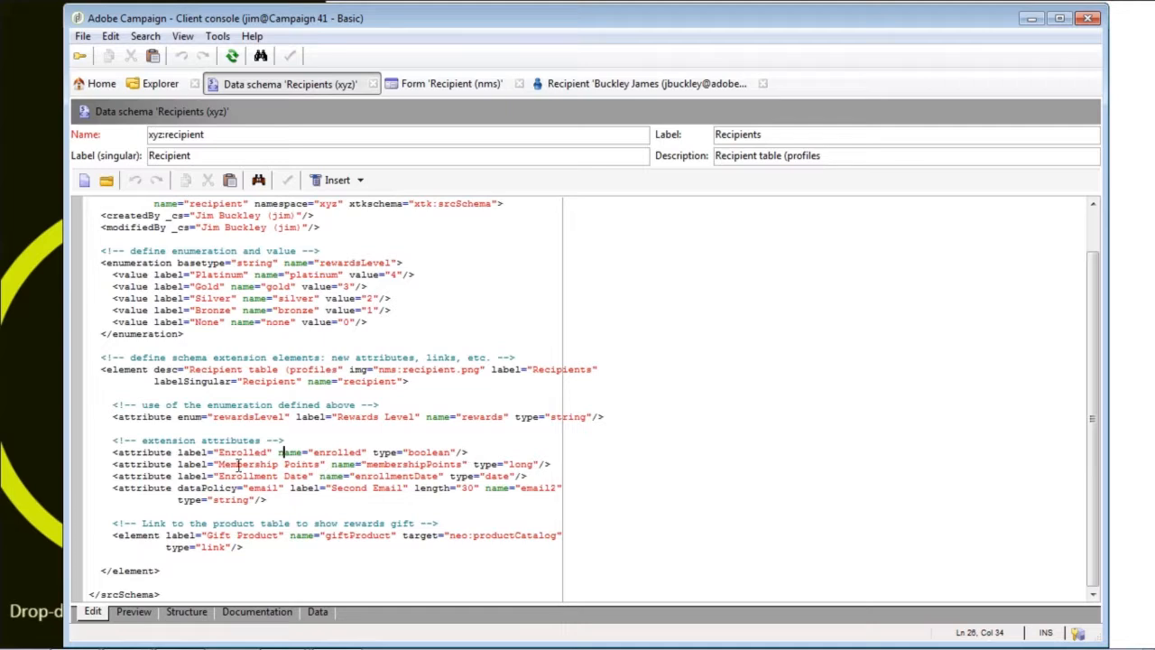
double_click(398, 464)
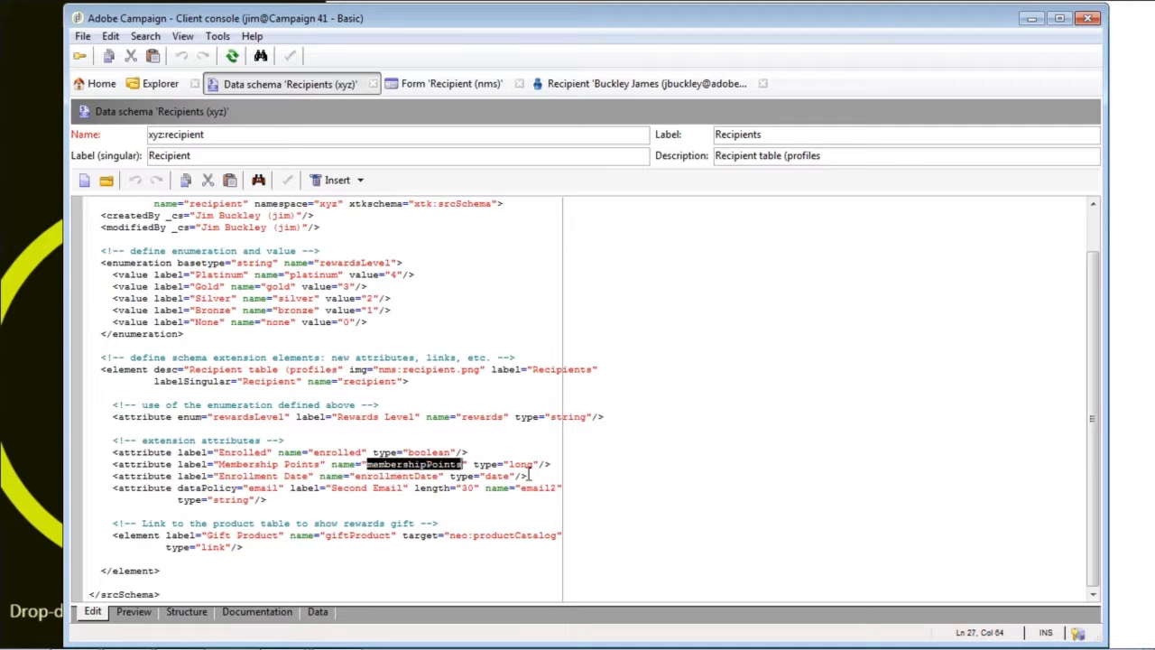
double_click(378, 475)
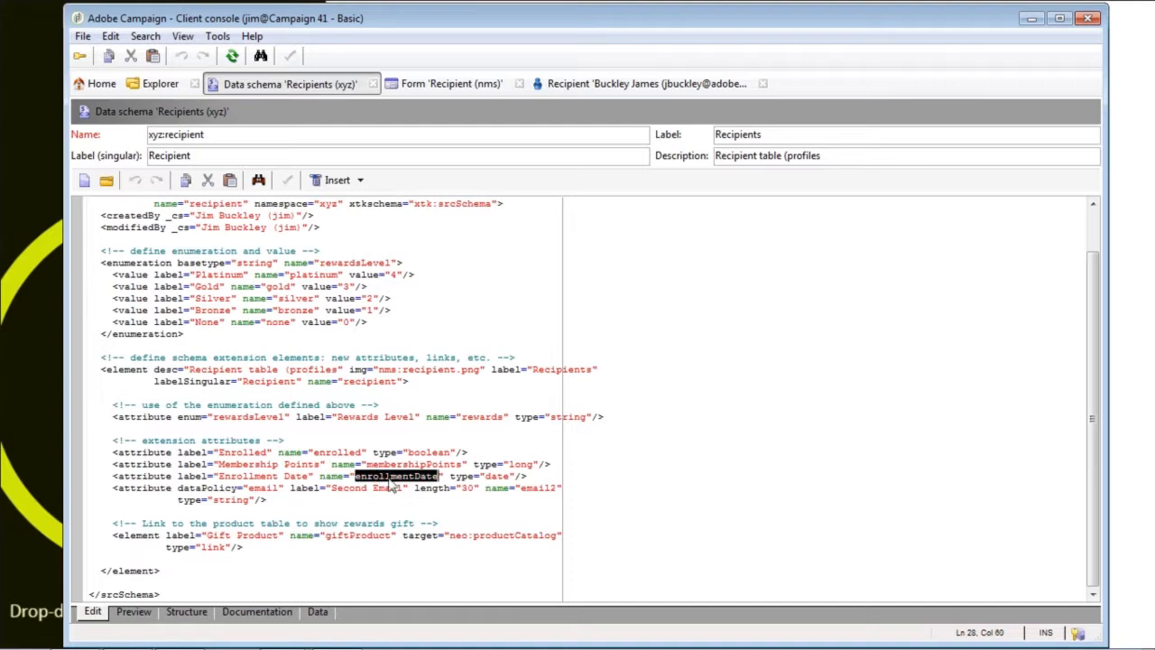
double_click(497, 476)
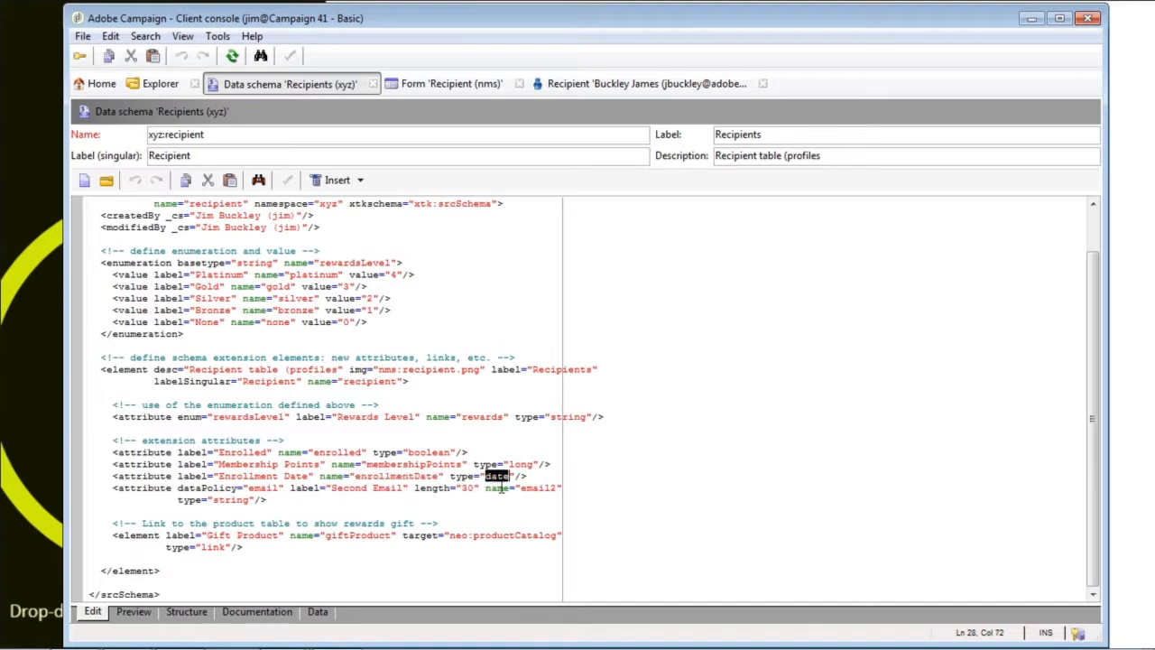
- Examine the Second Email attribute's name, type and dataPolicy setting
drag(486, 488, 562, 488)
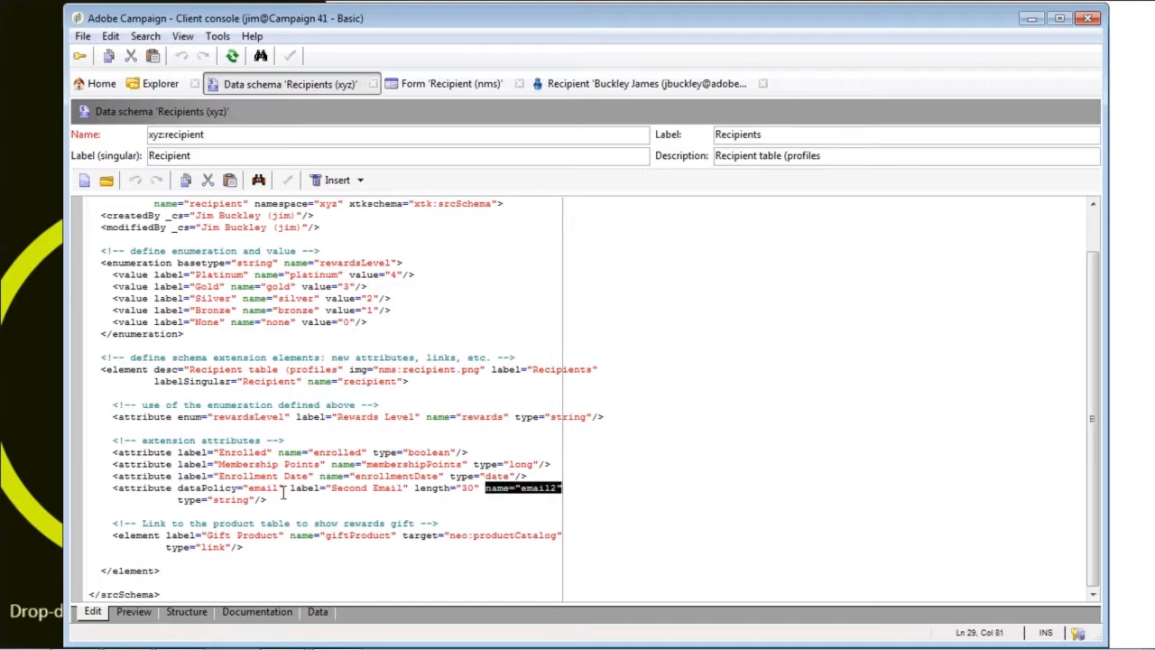
click(229, 501)
double_click(230, 499)
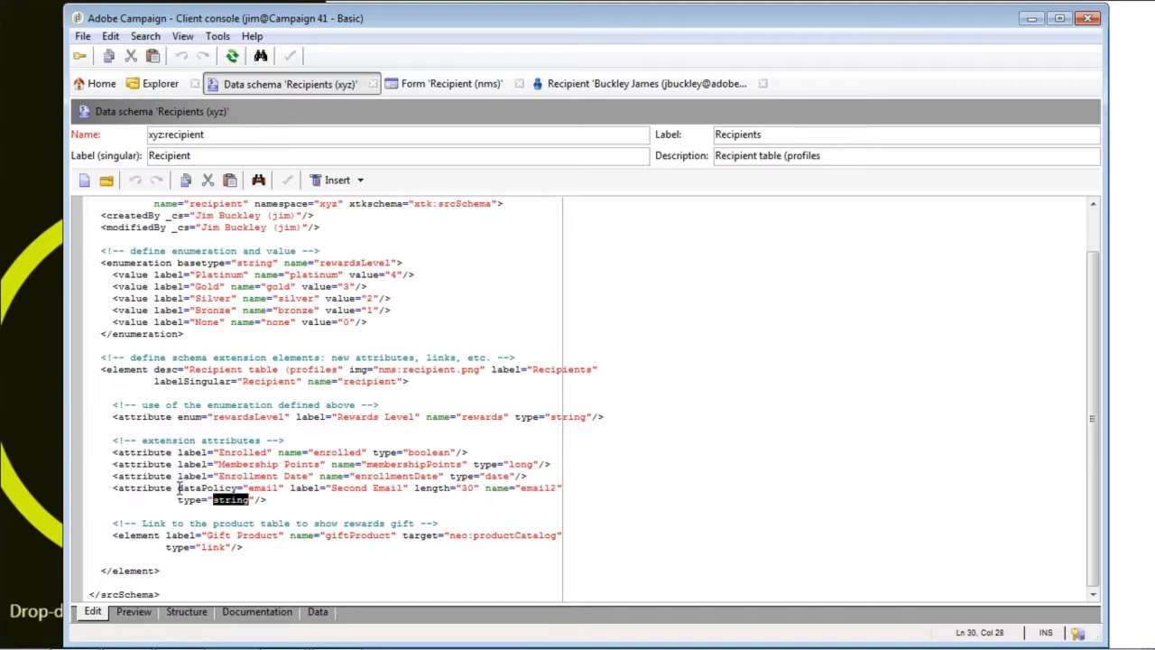
drag(178, 488, 284, 489)
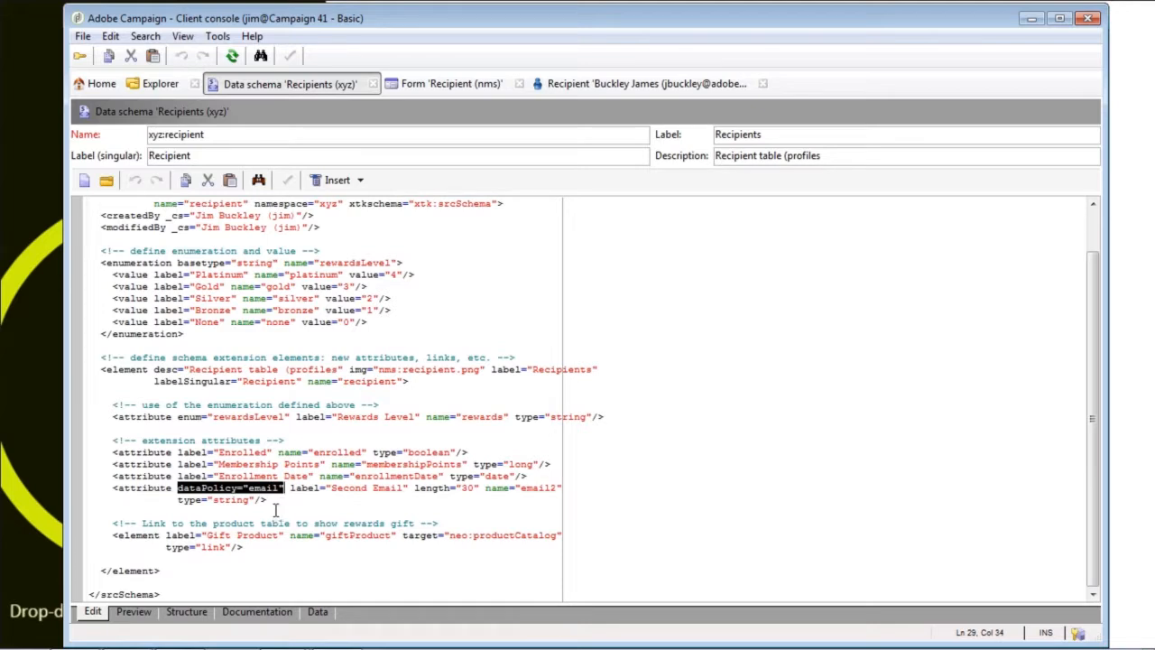
click(275, 510)
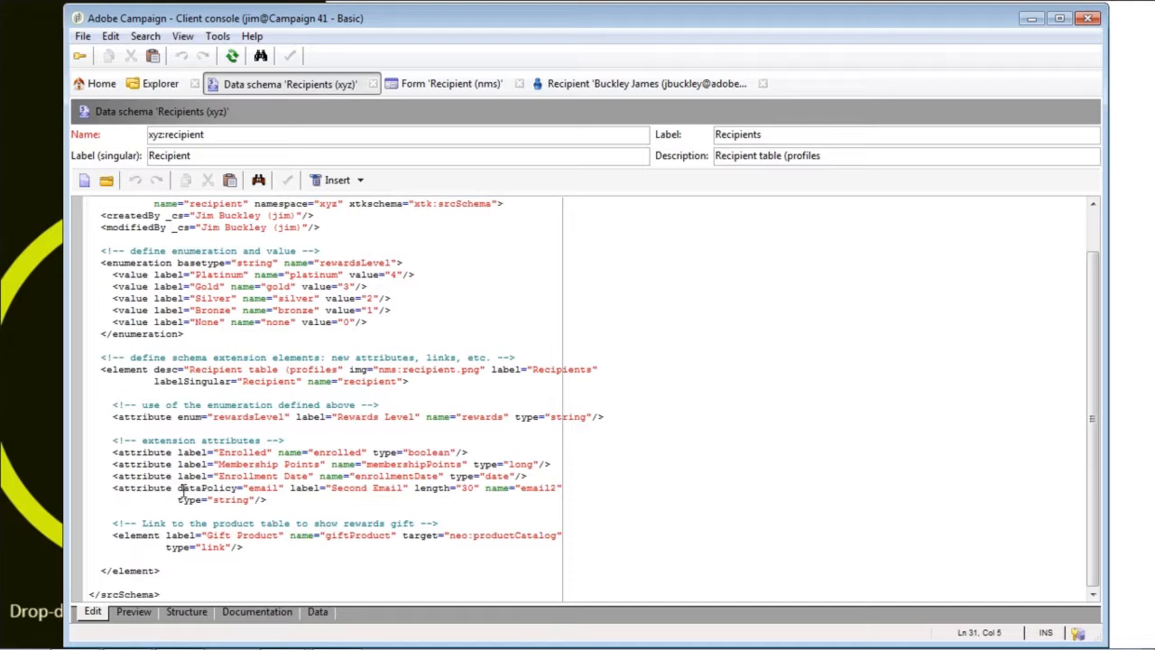
drag(178, 488, 285, 489)
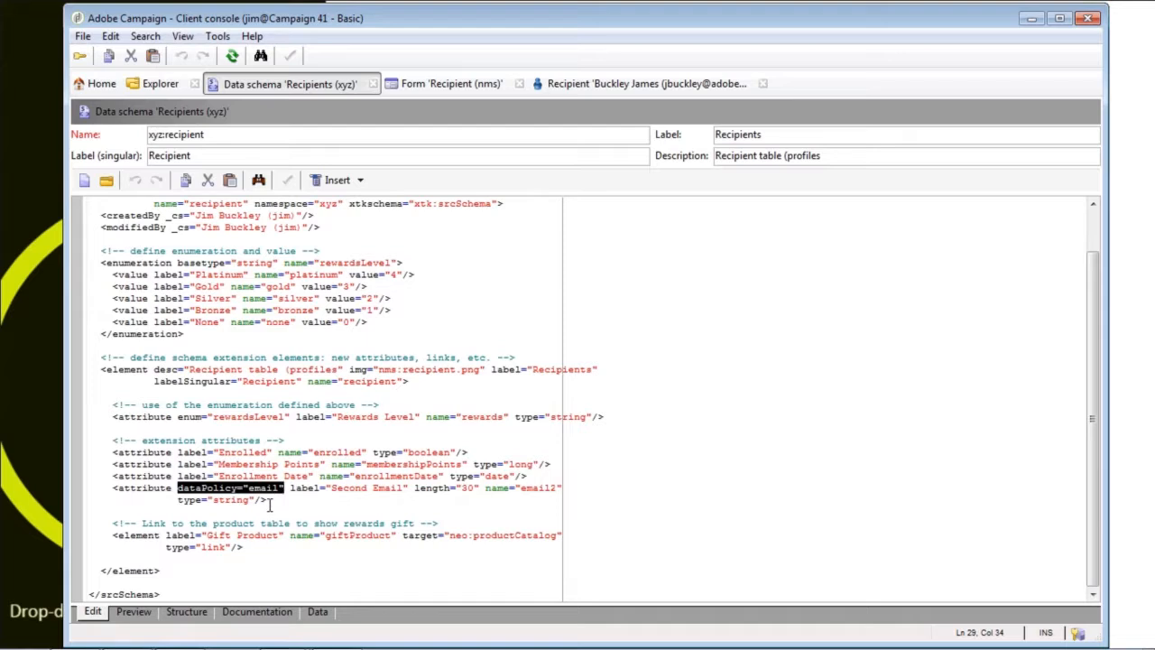
click(268, 499)
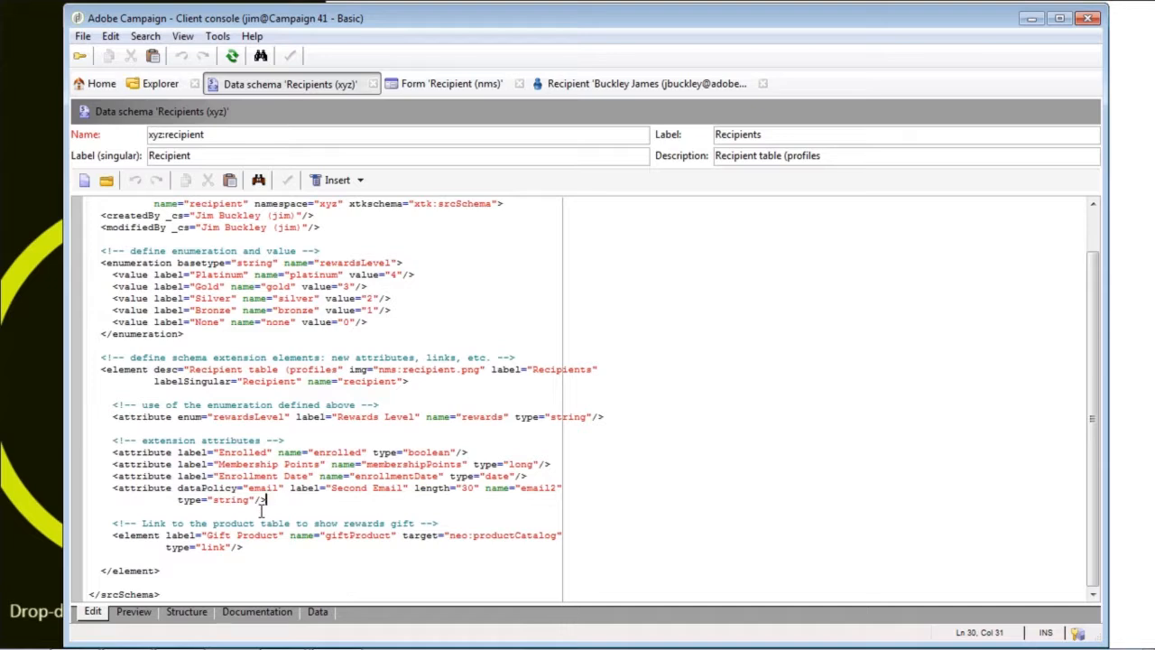
- Examine the Gift Product link element and the target schema it points to
drag(112, 536, 242, 547)
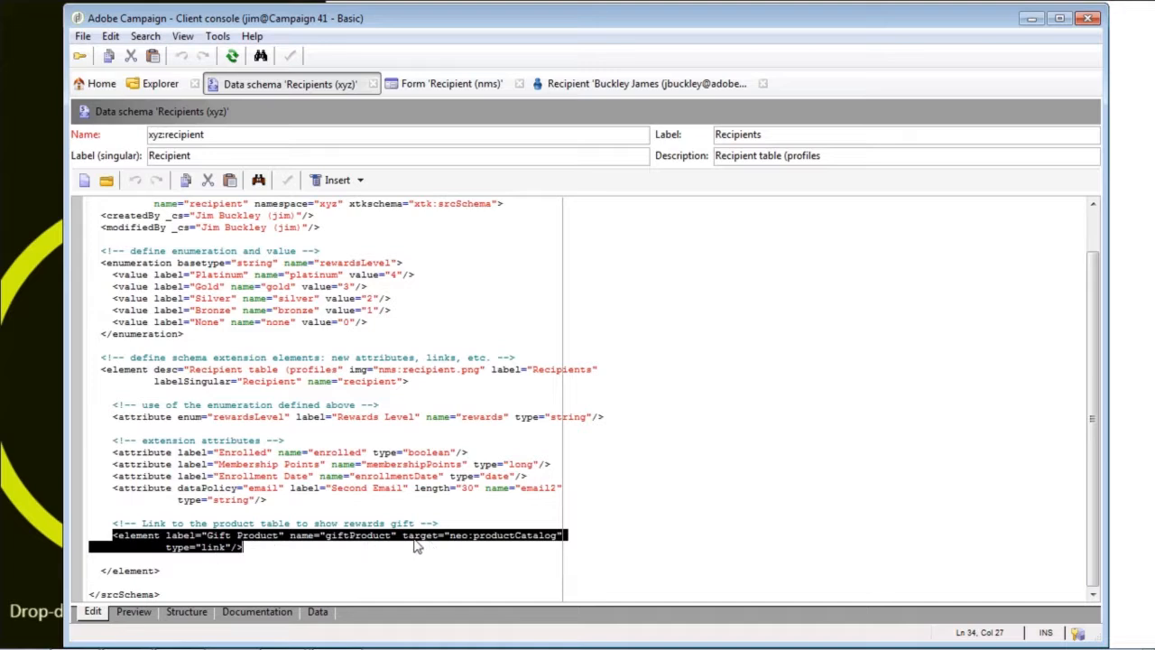
click(485, 536)
drag(450, 535, 561, 538)
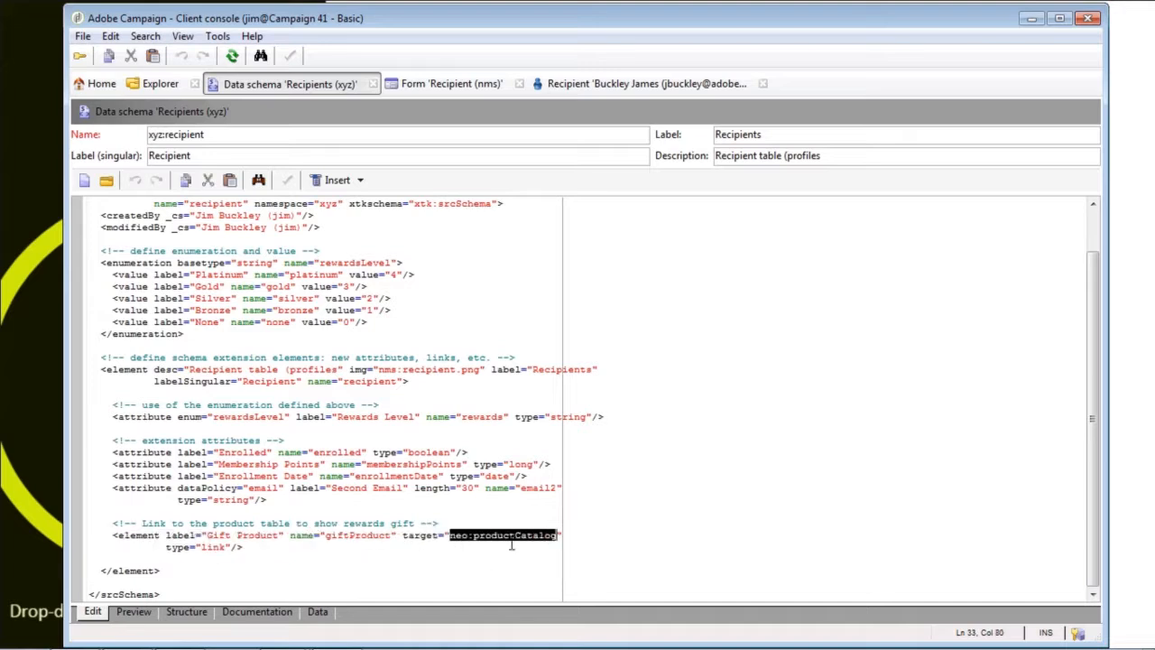
double_click(507, 538)
click(390, 561)
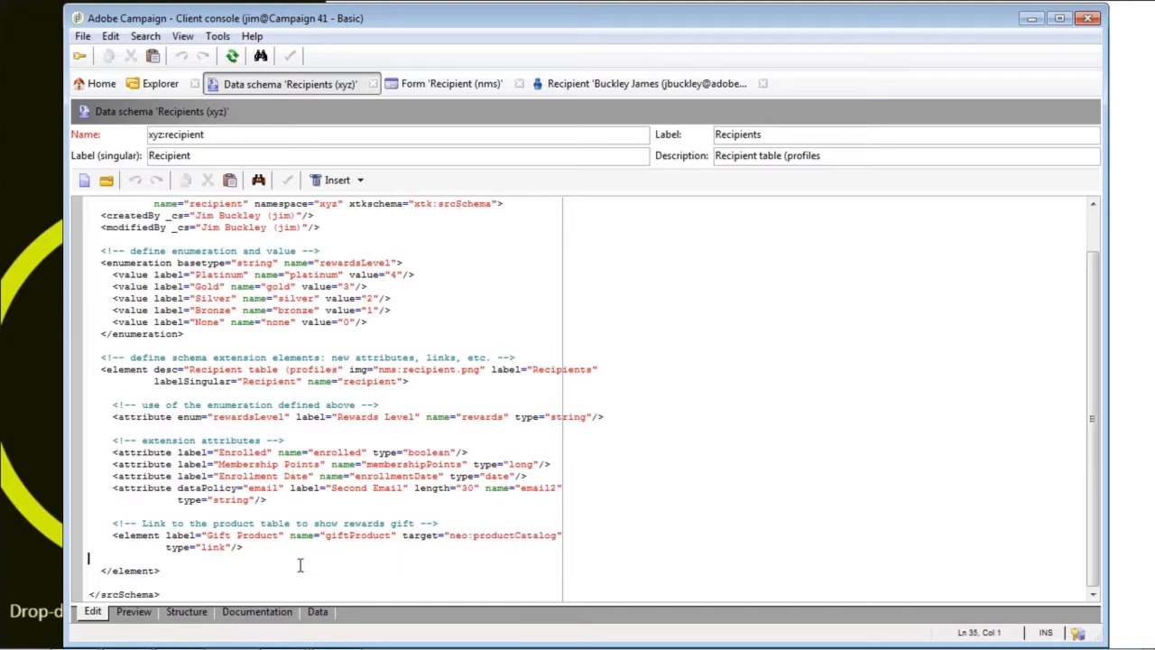
- Check the name given to the Gift Product link in the schema source
double_click(358, 536)
click(271, 557)
- Switch to the Recipient (nms) form definition and check its name, namespace and form type
click(445, 84)
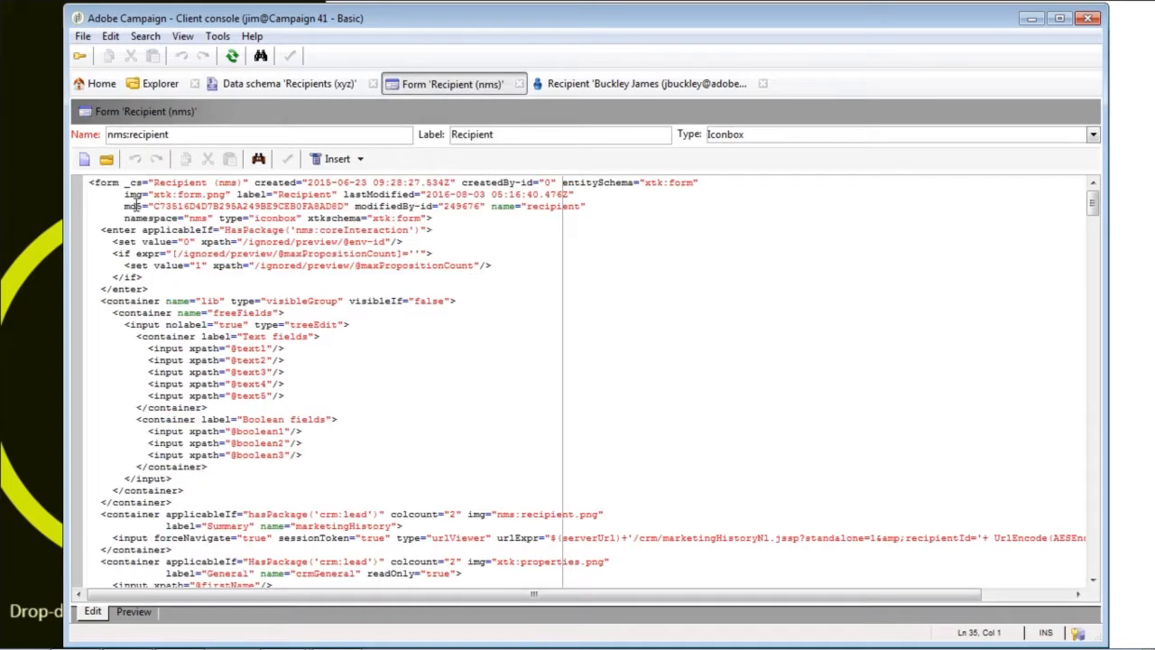
double_click(136, 135)
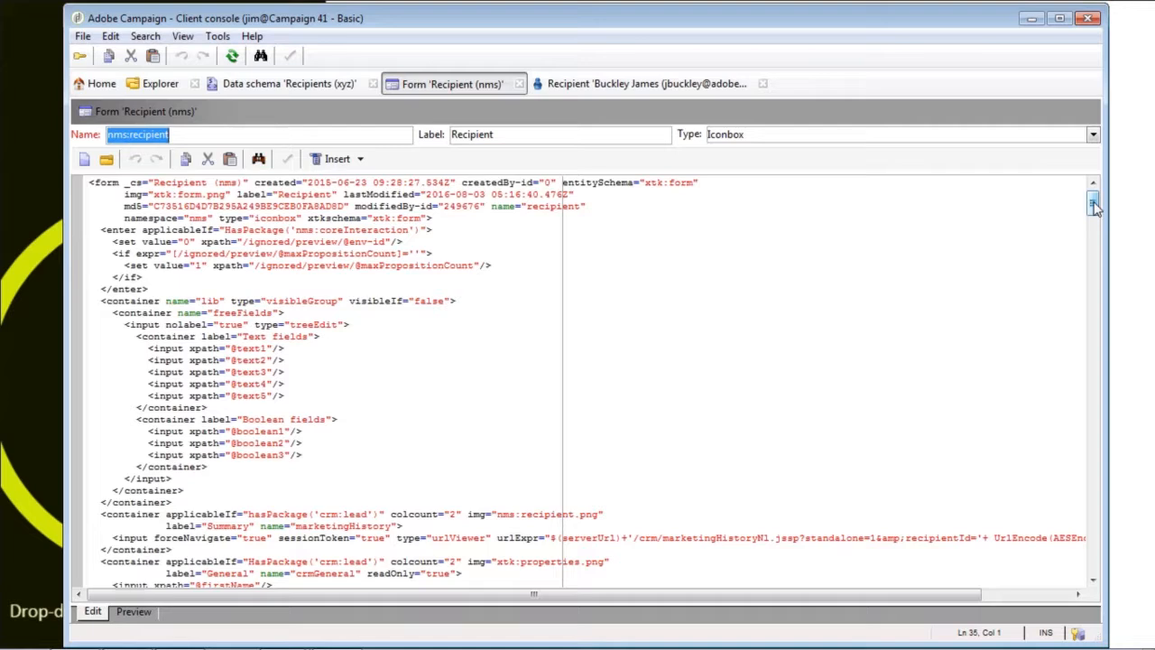
click(192, 134)
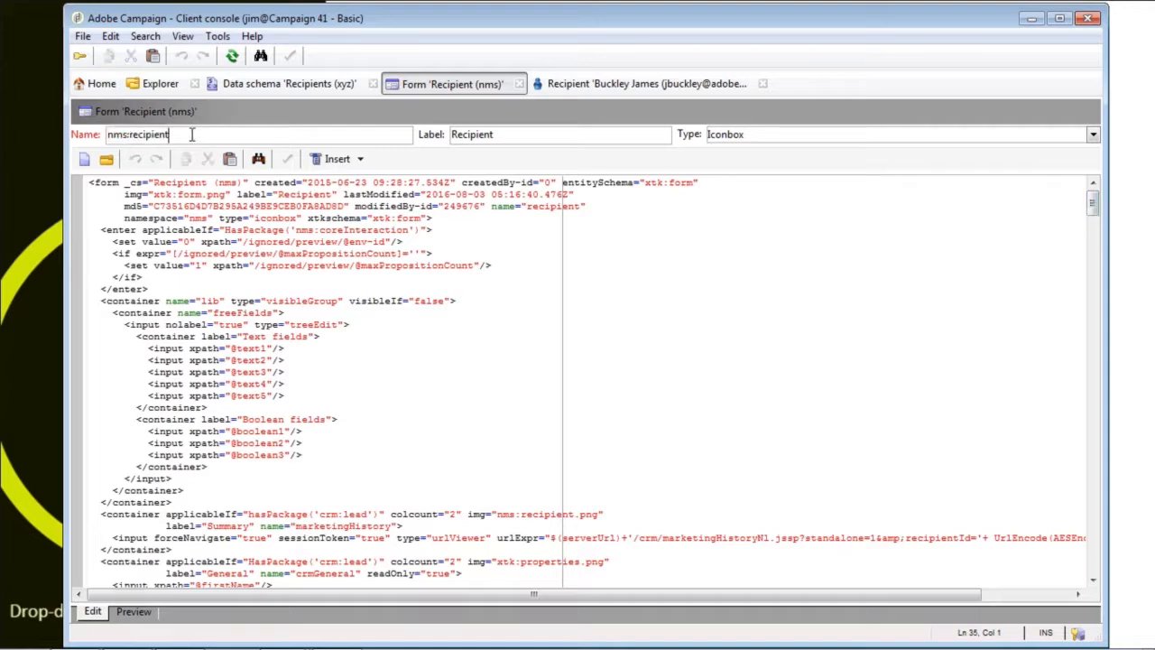
double_click(149, 134)
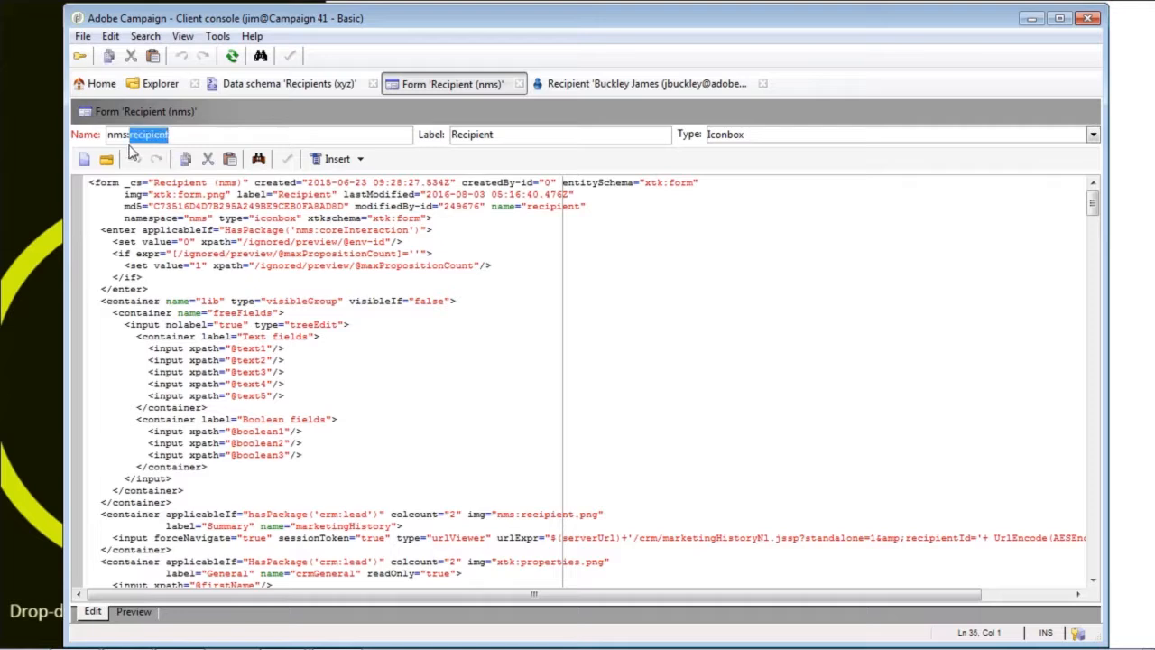
click(742, 138)
click(742, 137)
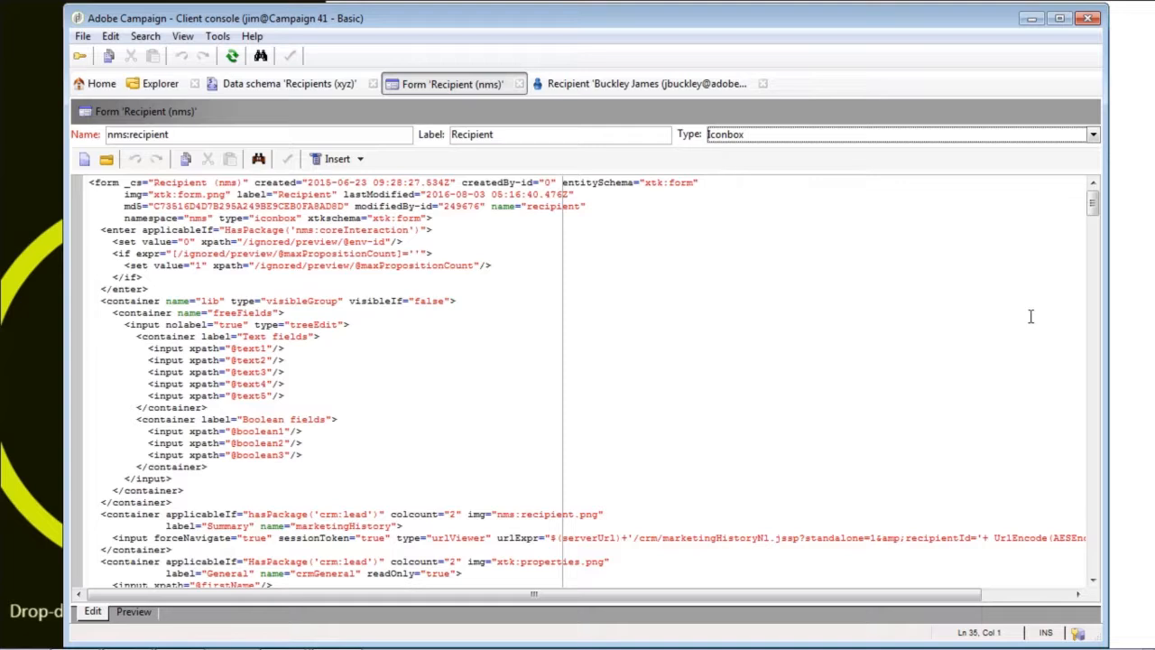
- Locate the custom Rewards container near the end of the form source and examine its opening tag and label
drag(1095, 209, 1152, 567)
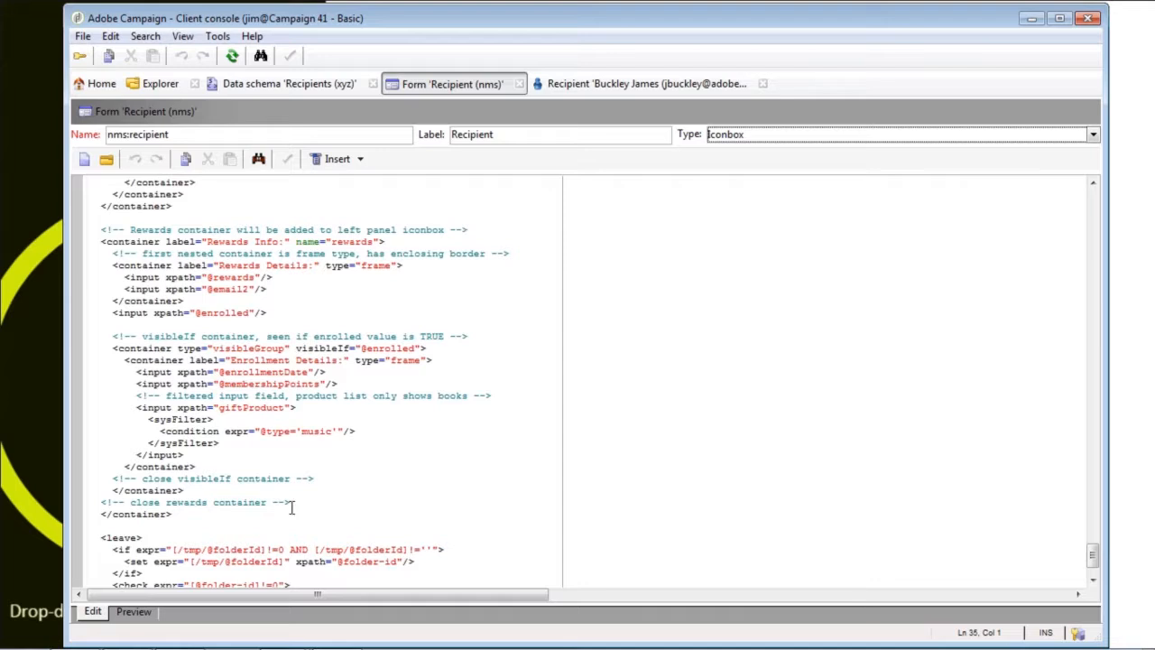
drag(103, 229, 226, 532)
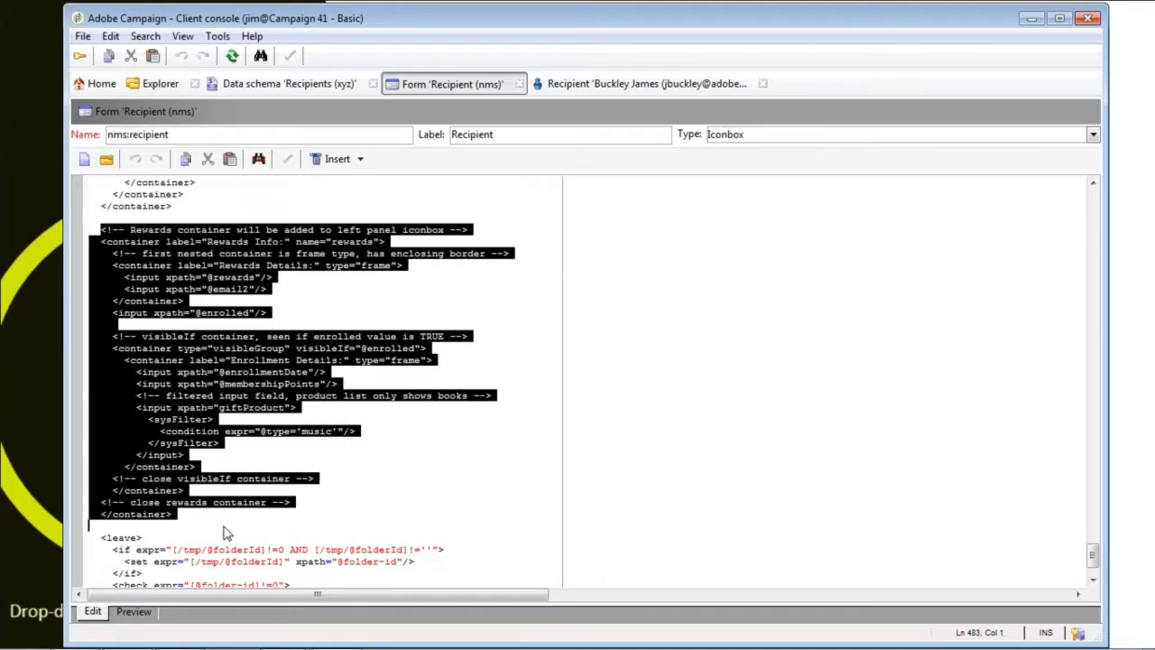
click(316, 305)
drag(100, 241, 389, 242)
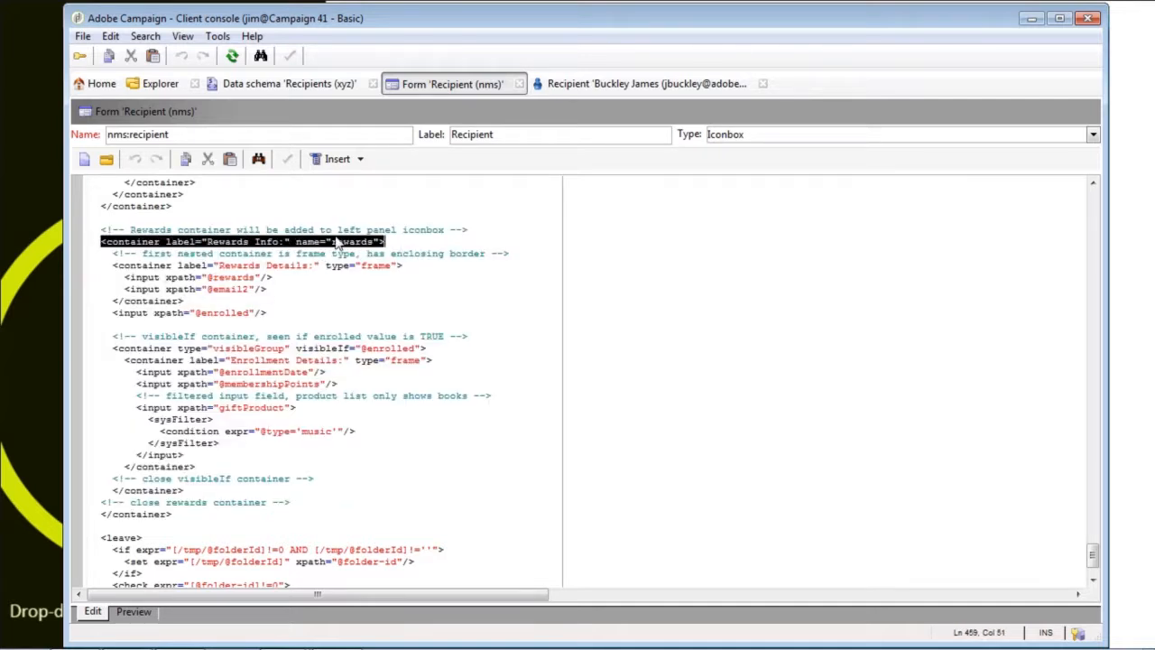
click(168, 242)
drag(166, 242, 287, 240)
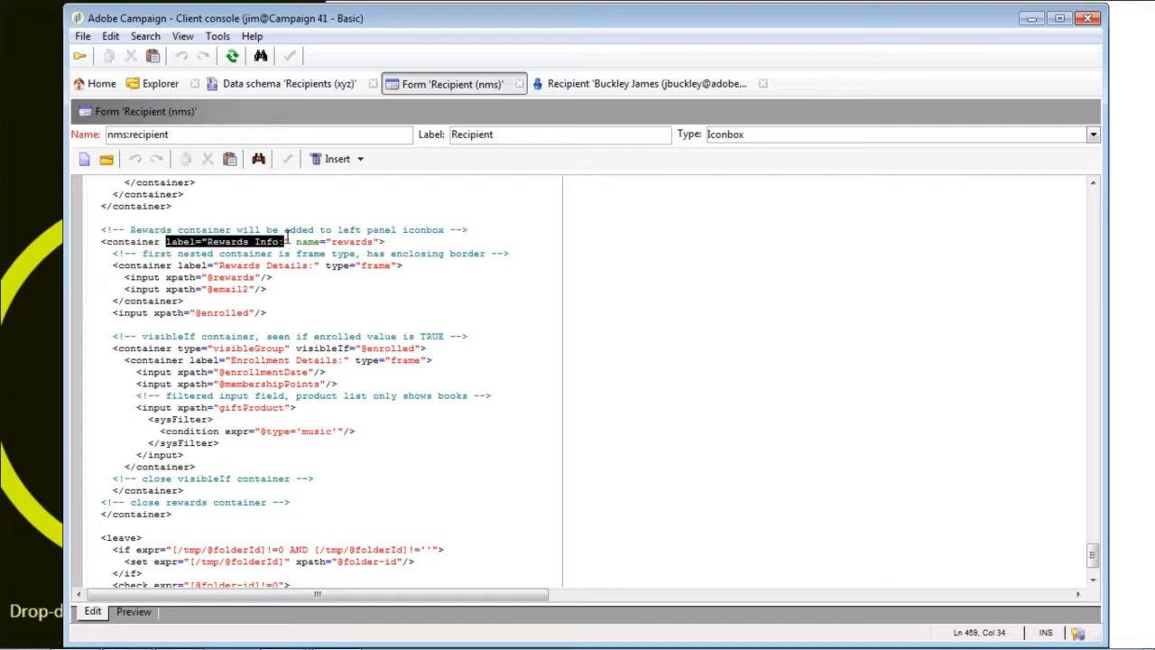
click(299, 276)
- Open the Rewards Info section of the recipient record and clear the Enrolled option
click(641, 83)
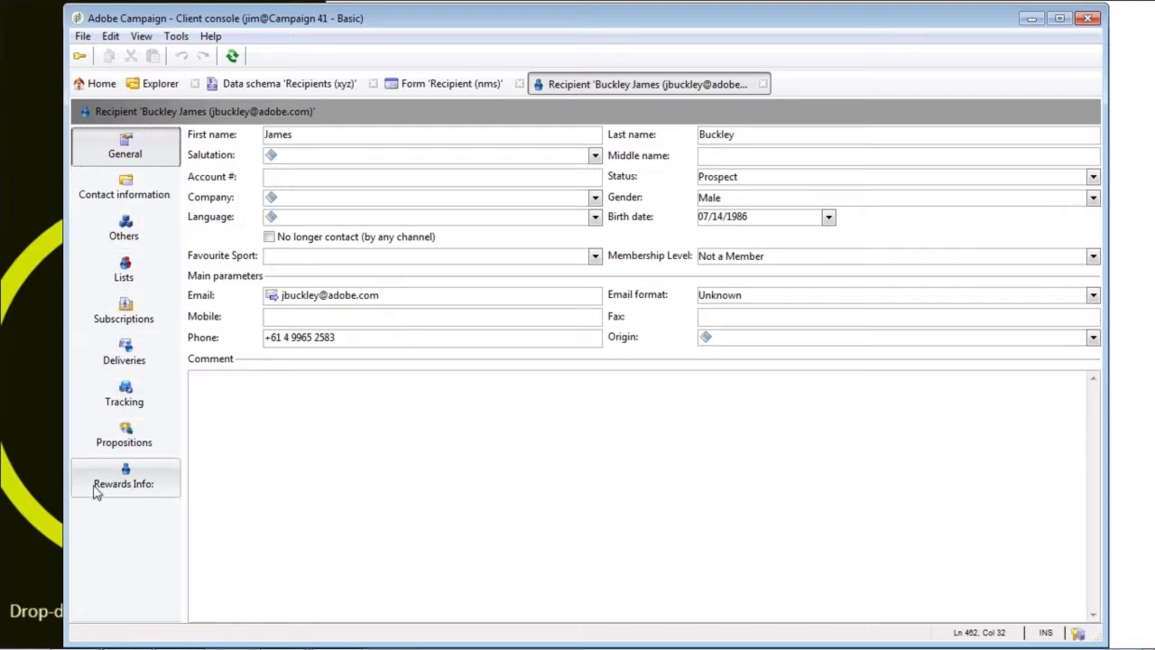
click(127, 481)
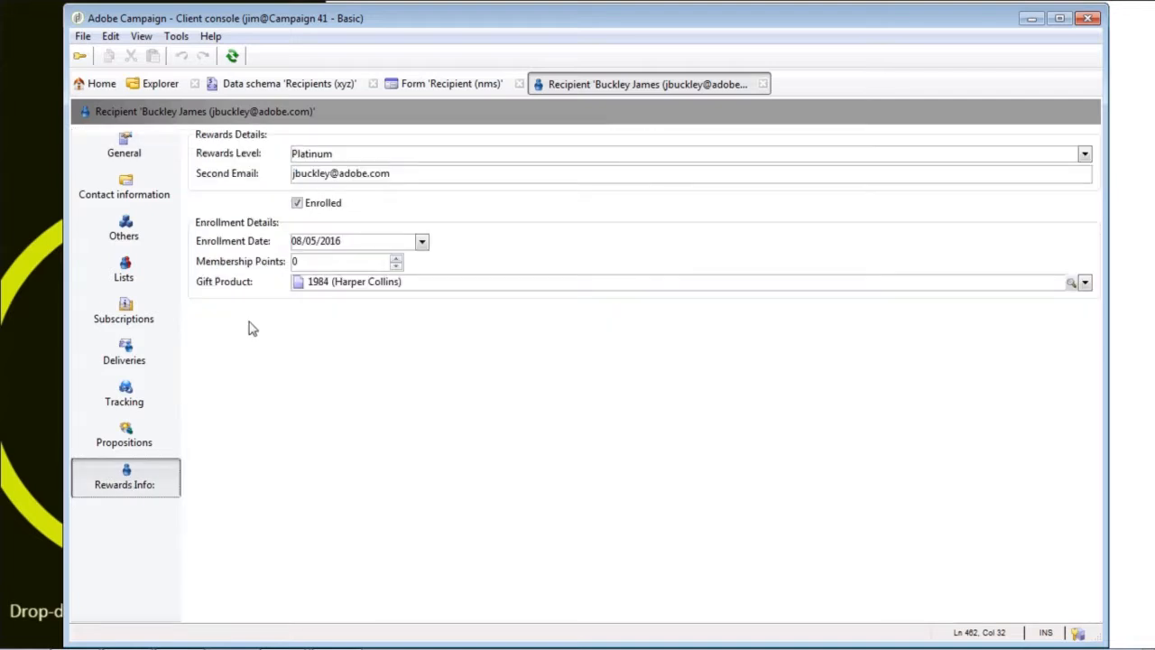
click(299, 204)
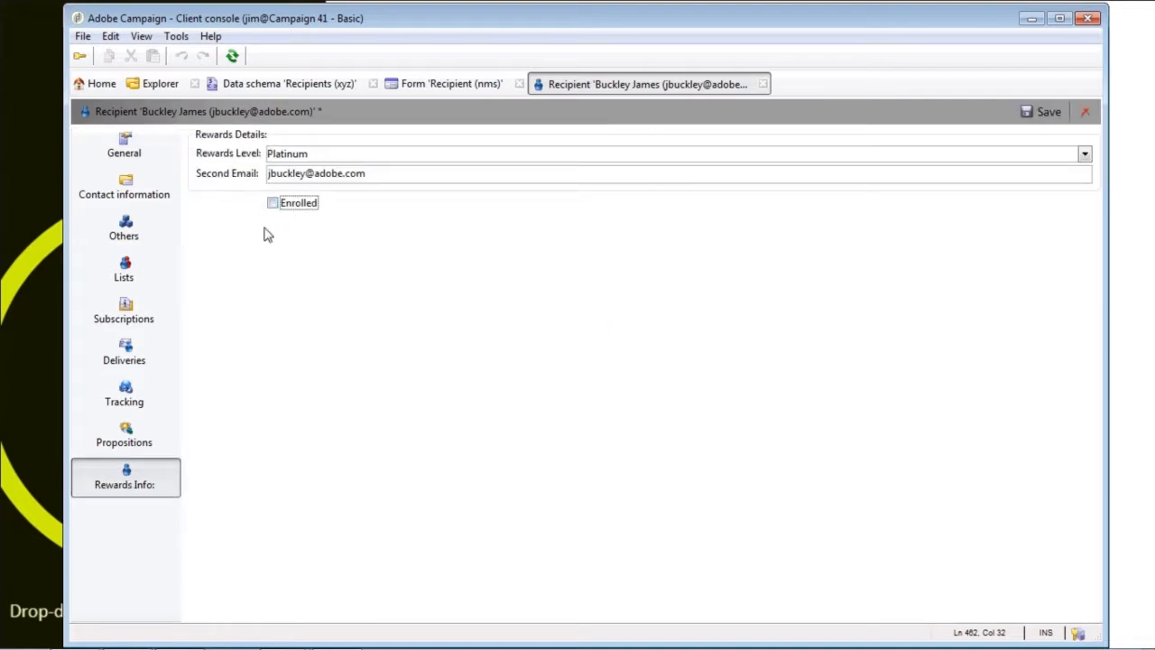
- Return to the Recipient form source and examine the opening and closing tags of the Rewards container
click(451, 85)
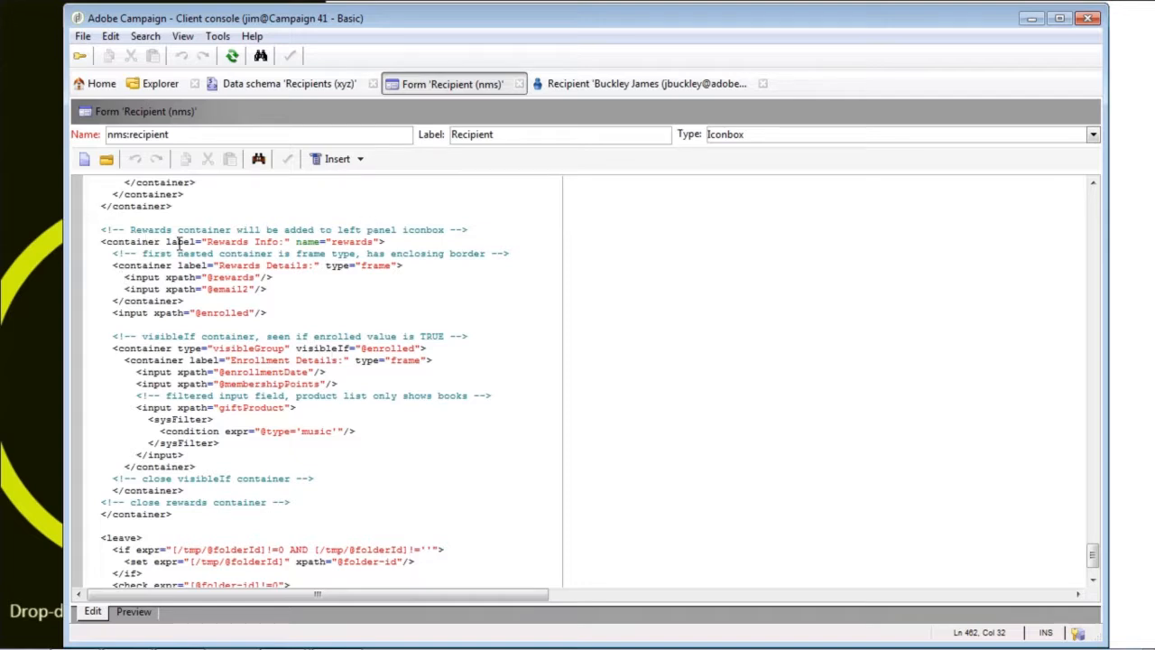
drag(100, 241, 388, 241)
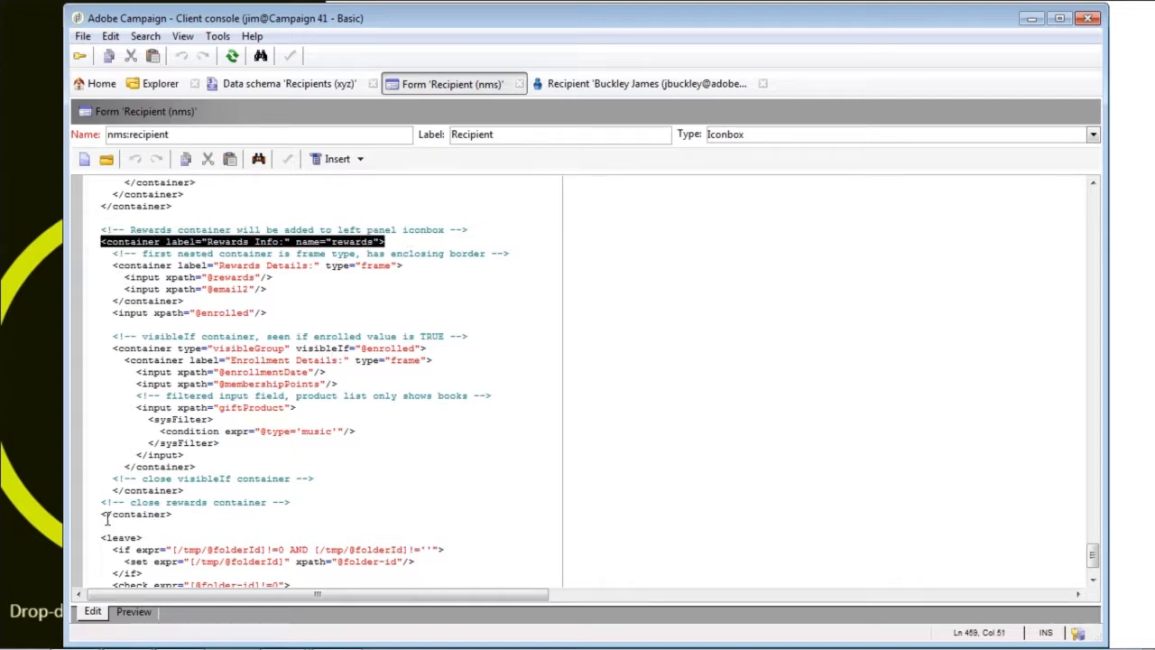
drag(102, 515, 172, 515)
click(153, 336)
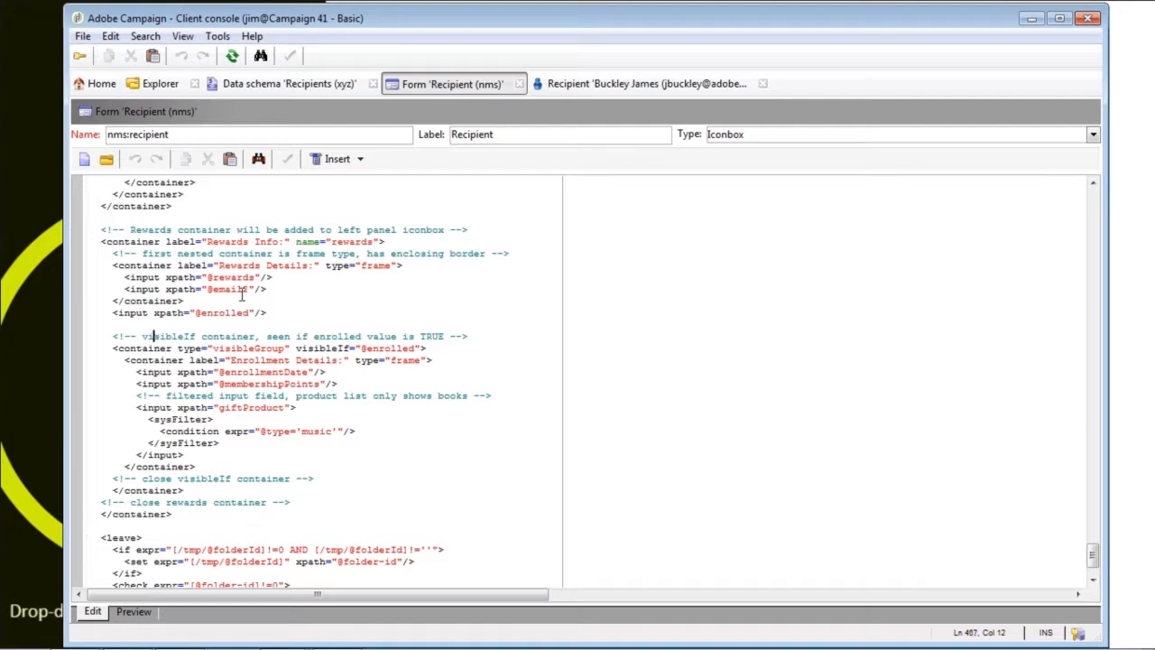
- Examine the nested Rewards Details frame container, its label, and its rewards and email2 inputs
drag(113, 266, 266, 320)
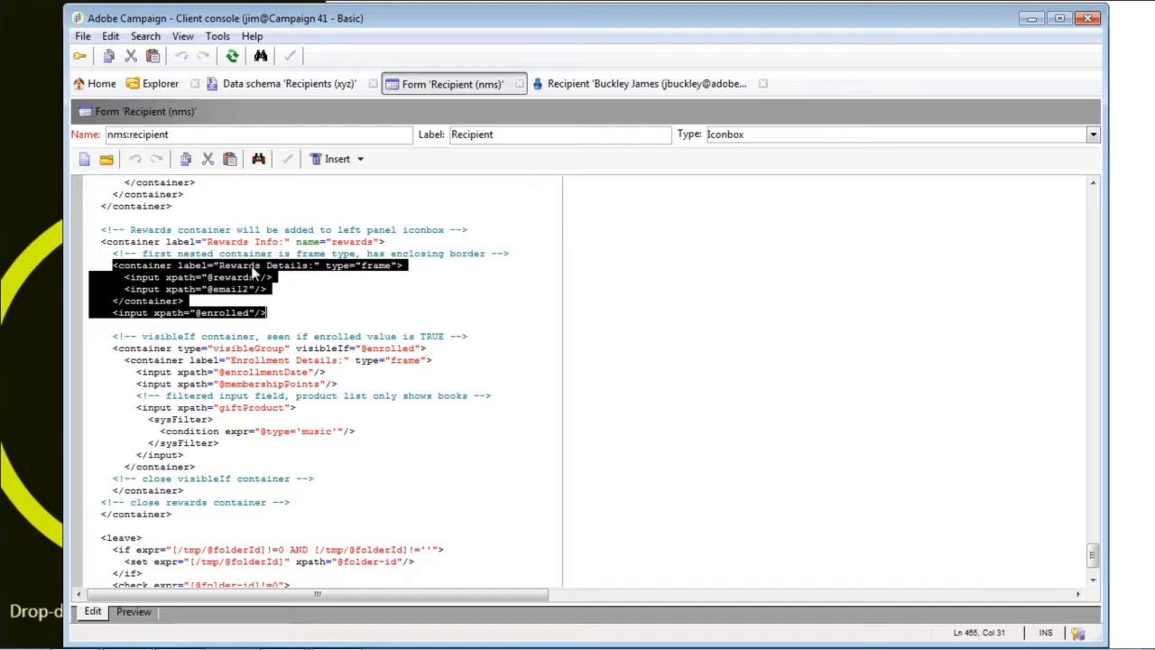
click(208, 265)
drag(114, 265, 404, 266)
click(277, 280)
drag(220, 266, 320, 266)
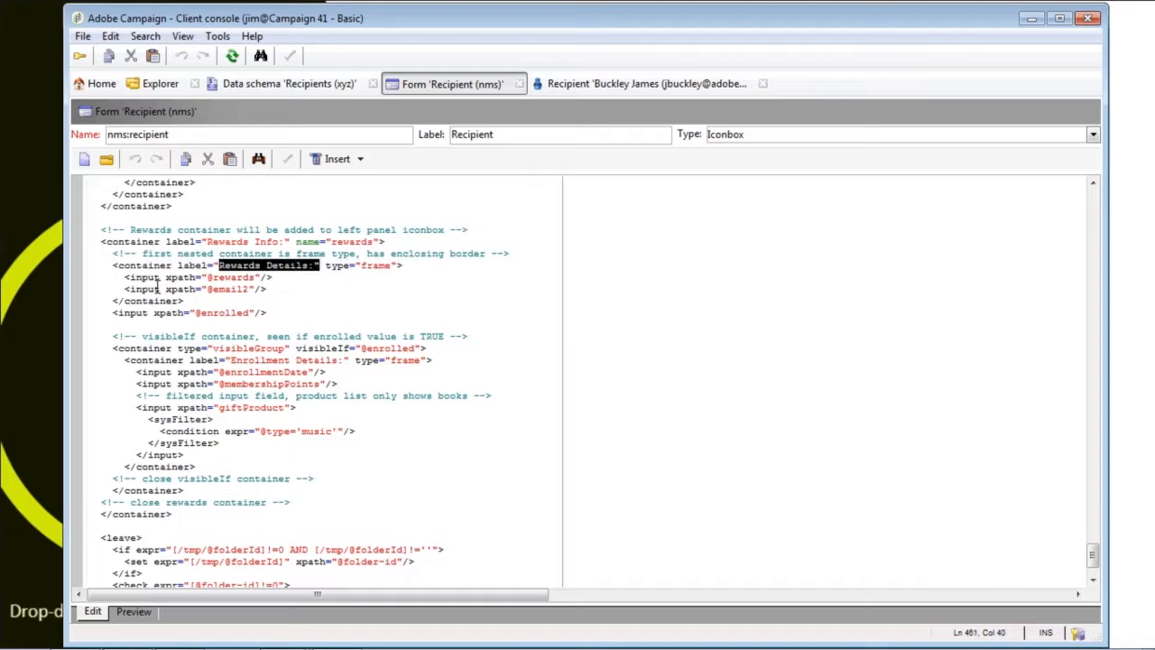
drag(133, 277, 257, 277)
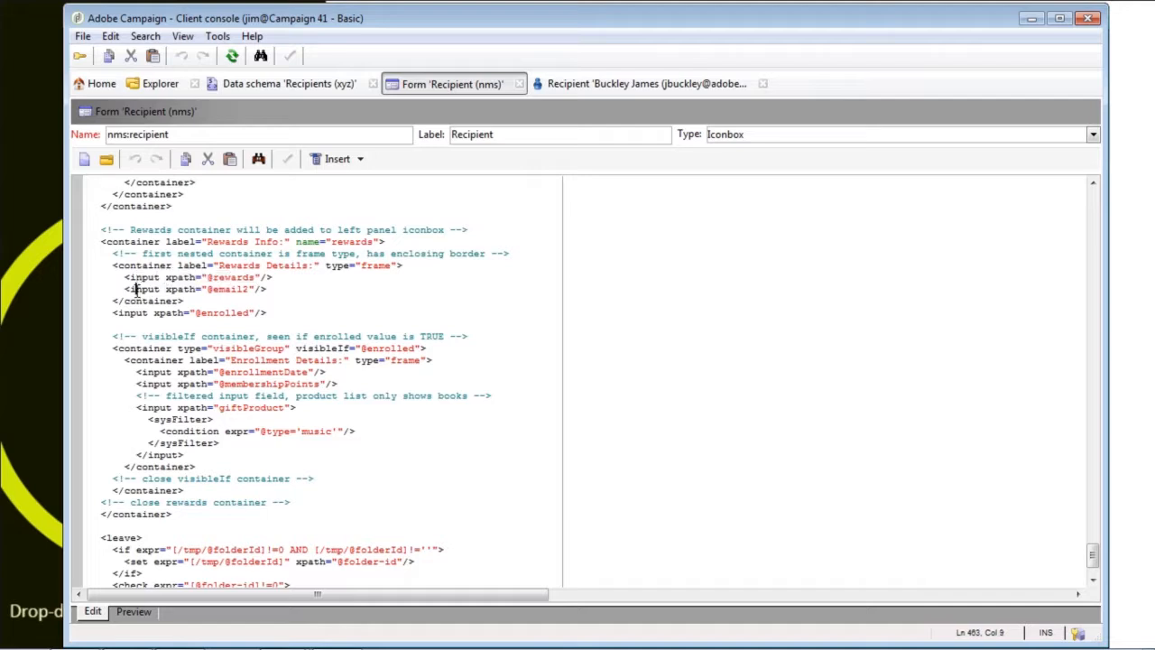
drag(136, 289, 243, 289)
click(294, 322)
- Compare the enrolled input with the type and visibleIf condition of the visibleGroup container
drag(114, 313, 271, 318)
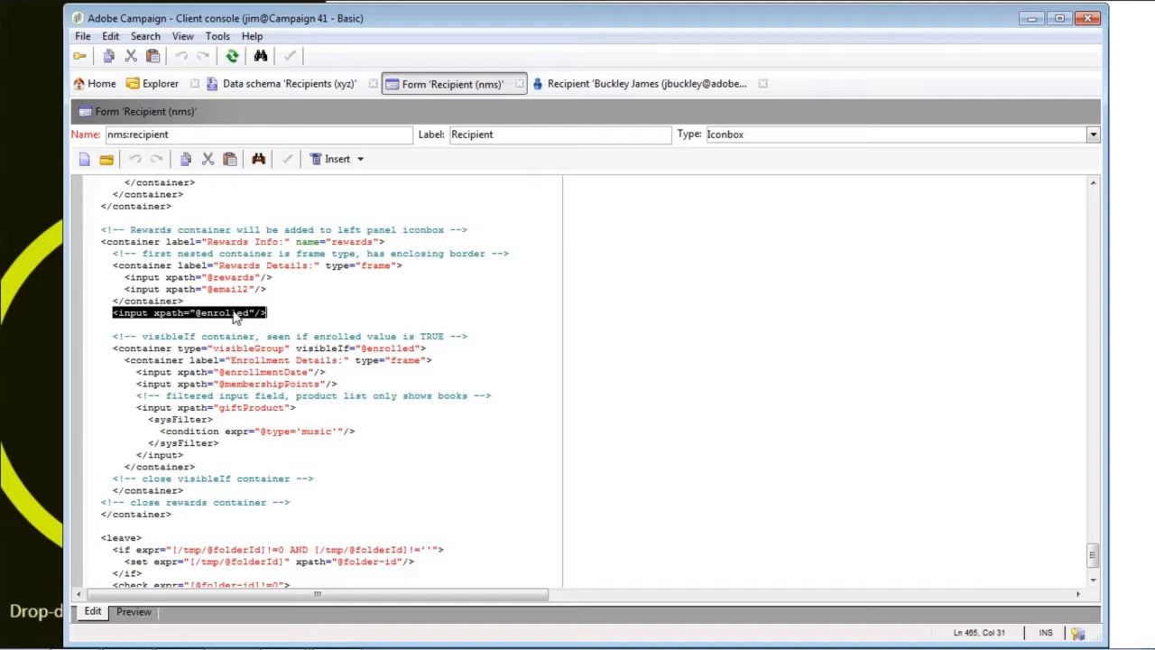
click(268, 313)
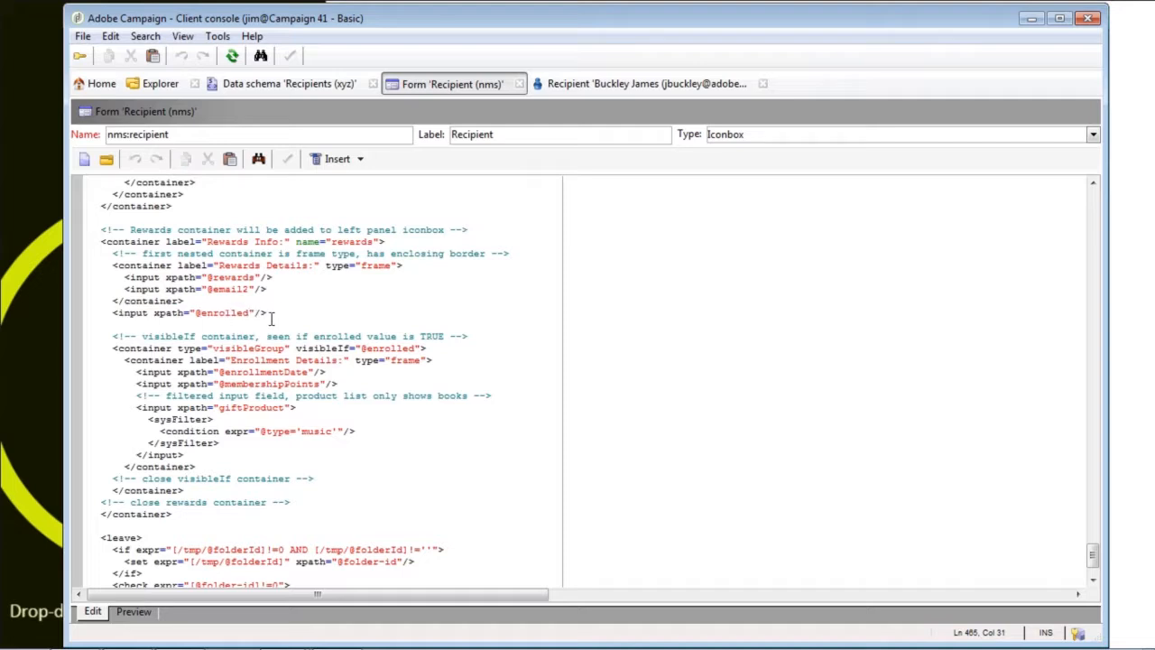
drag(112, 348, 185, 490)
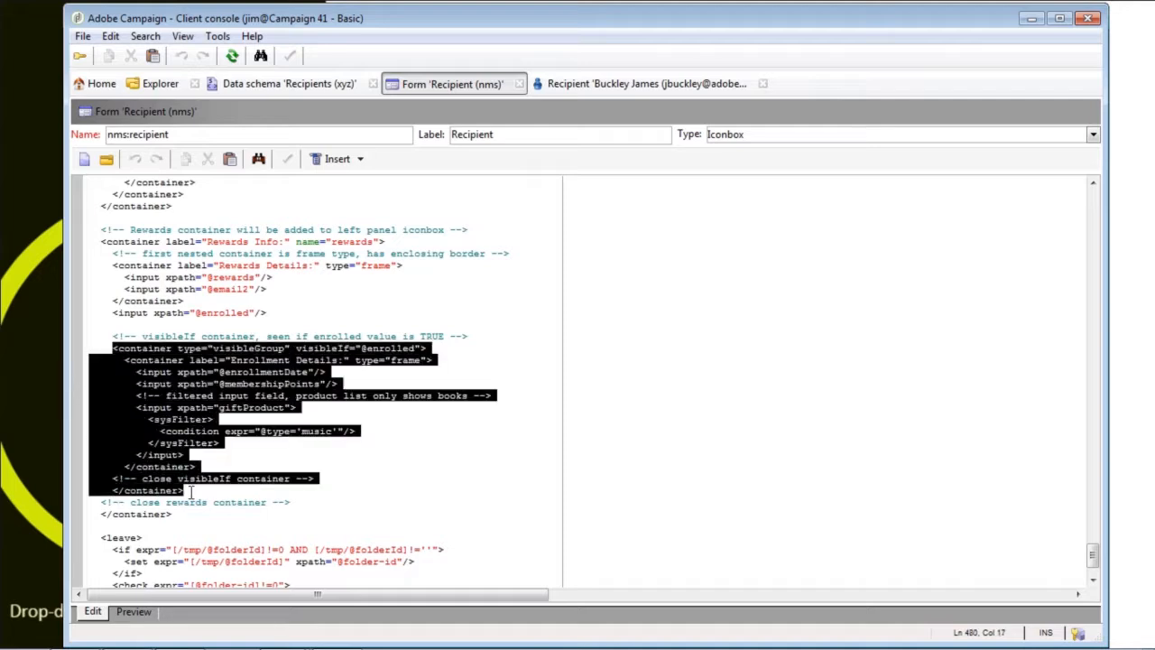
click(240, 360)
drag(179, 348, 291, 349)
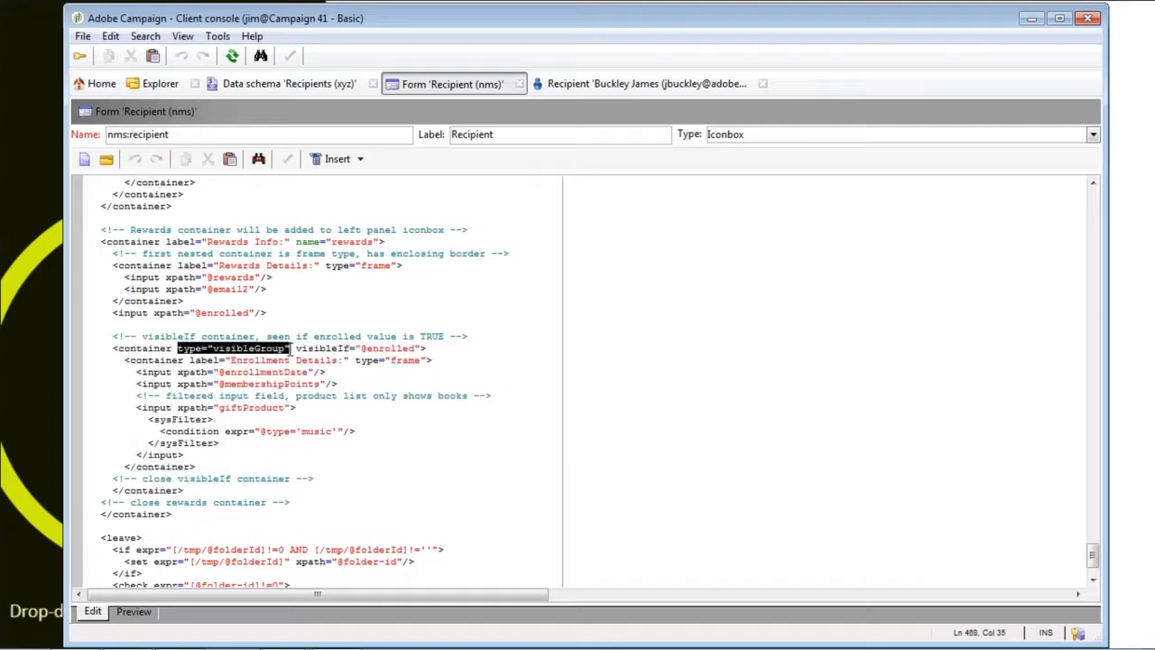
double_click(381, 348)
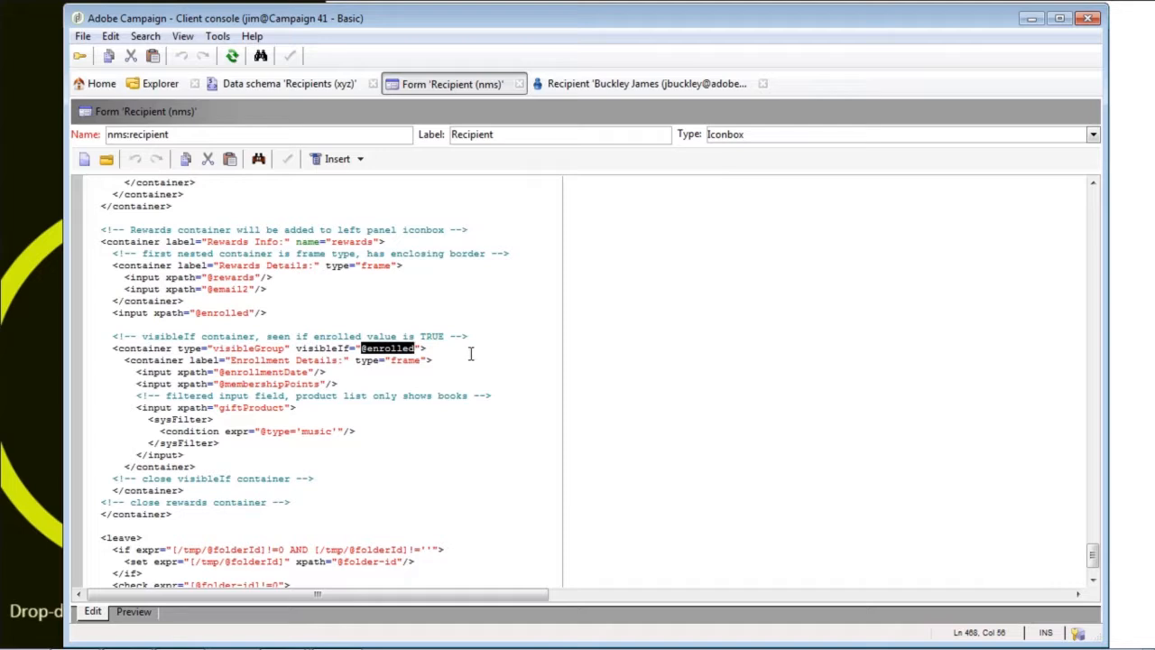
double_click(220, 312)
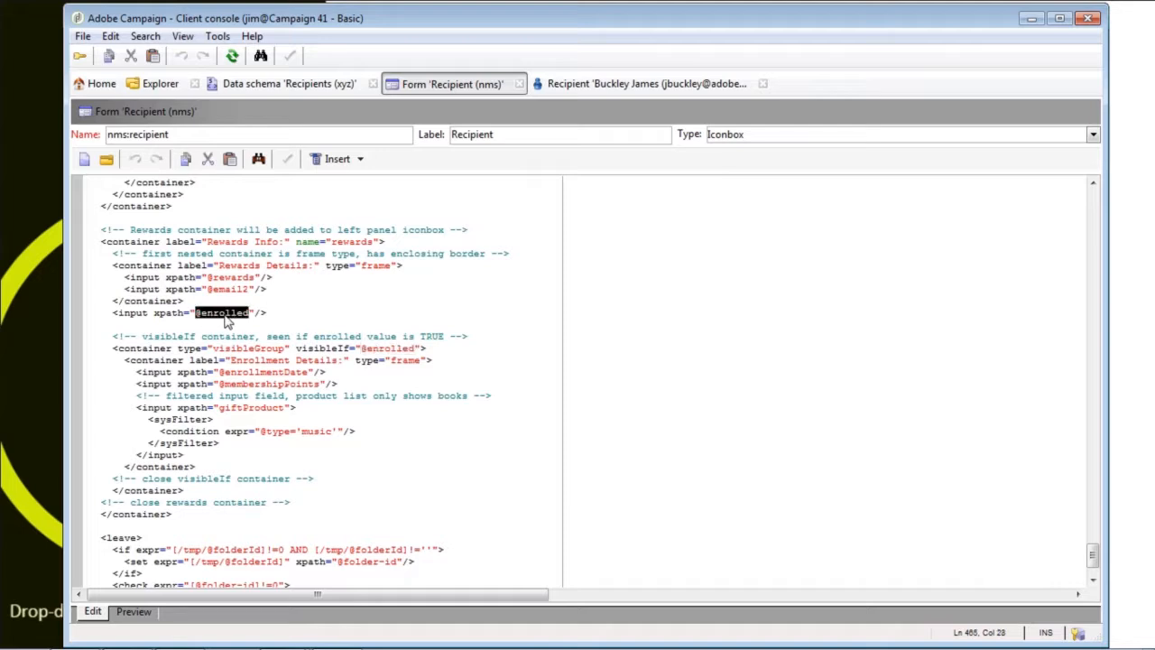
double_click(388, 348)
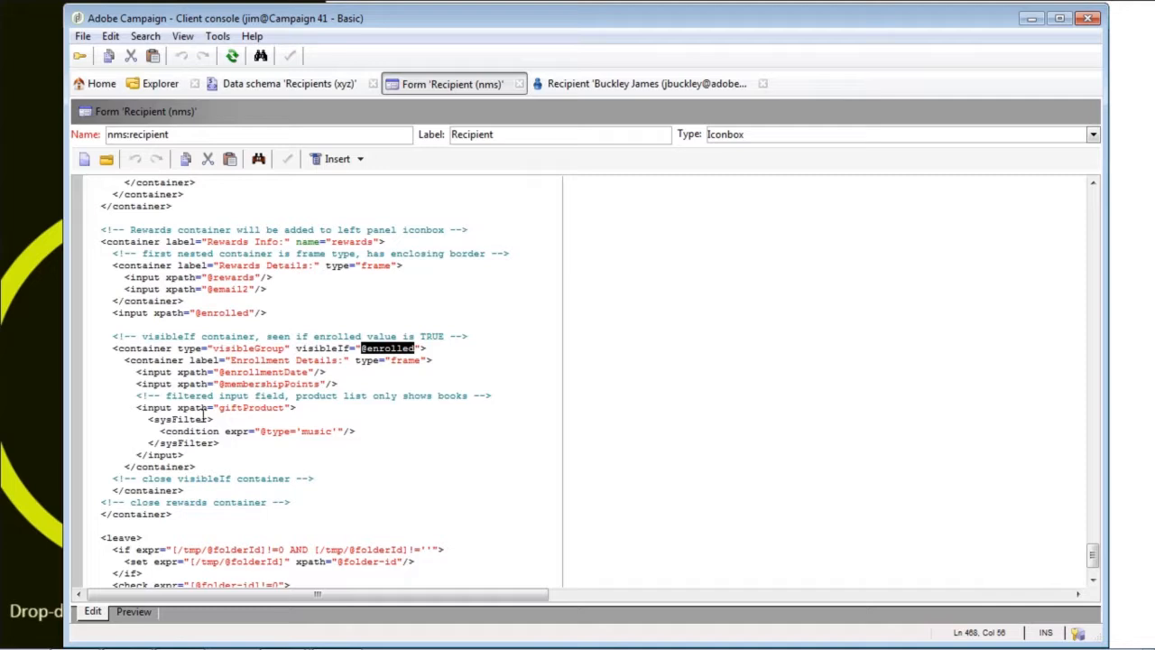
- Examine the enrollmentDate, membershipPoints and giftProduct inputs inside the Enrollment Details frame
drag(136, 372, 326, 373)
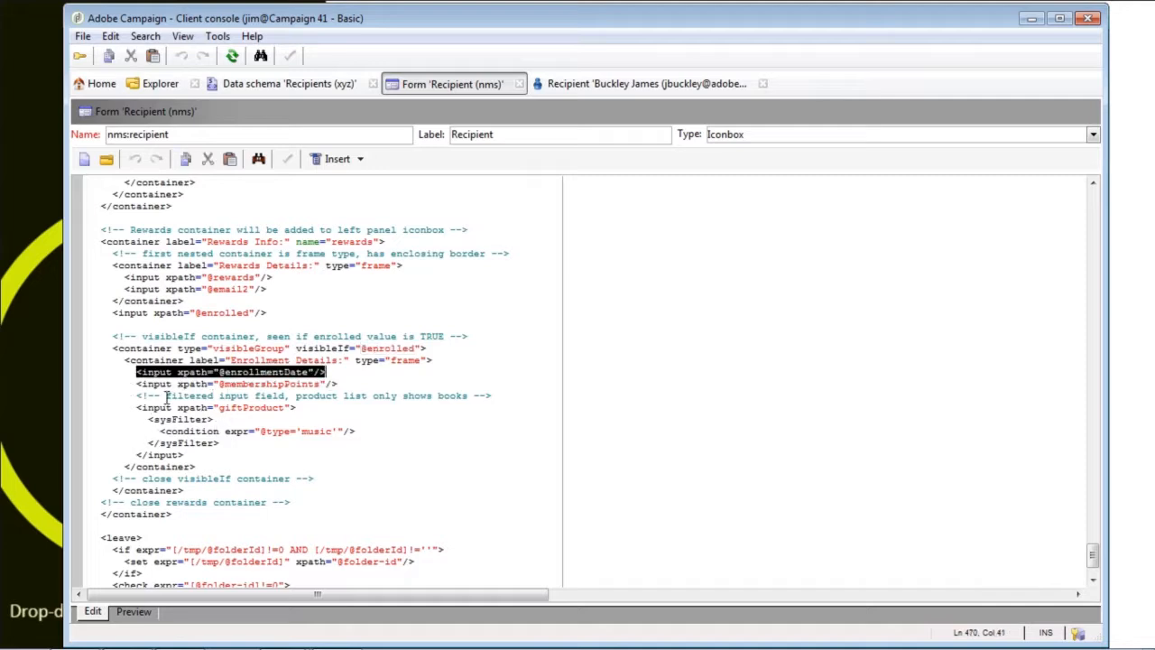
drag(136, 383, 337, 384)
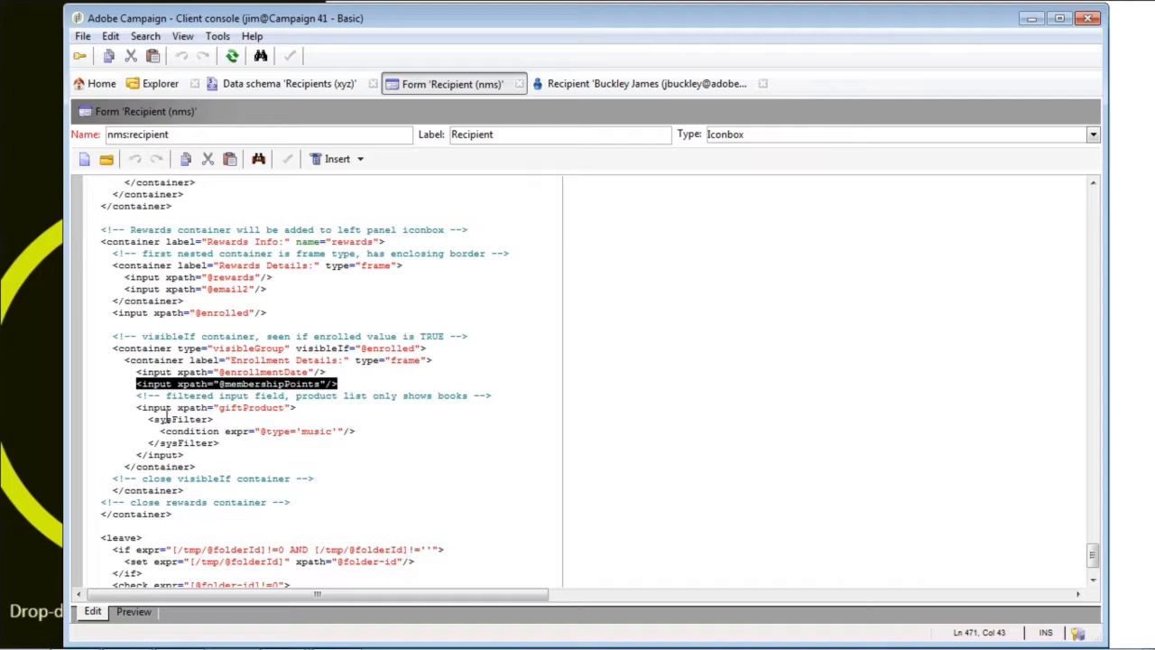
drag(136, 408, 313, 409)
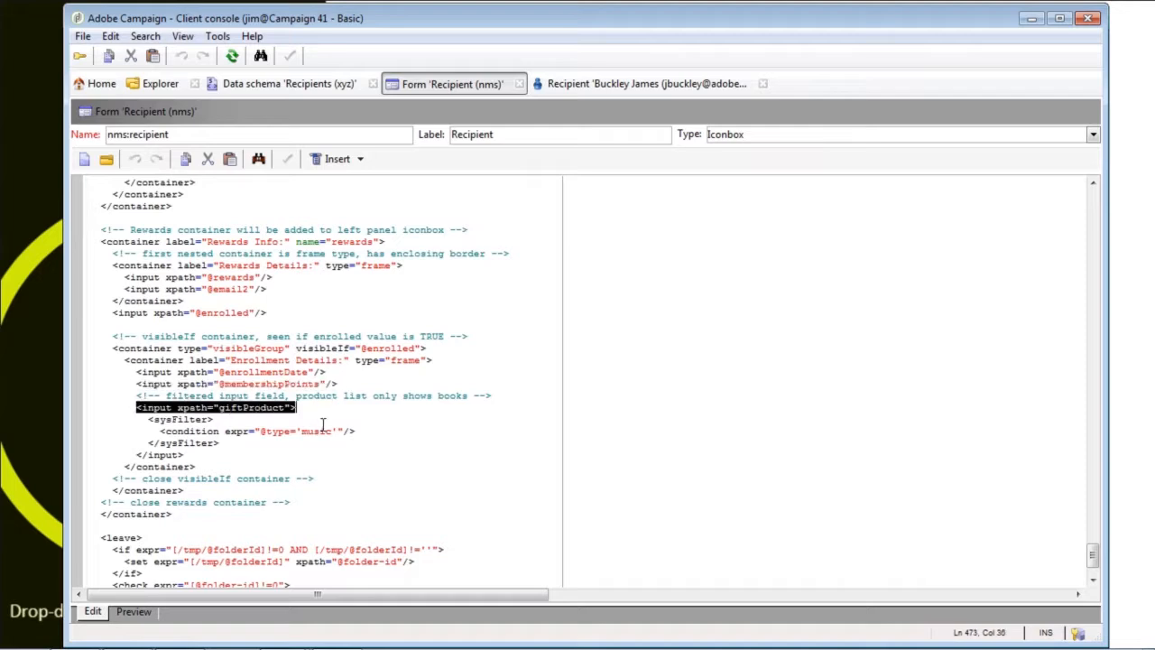
click(327, 418)
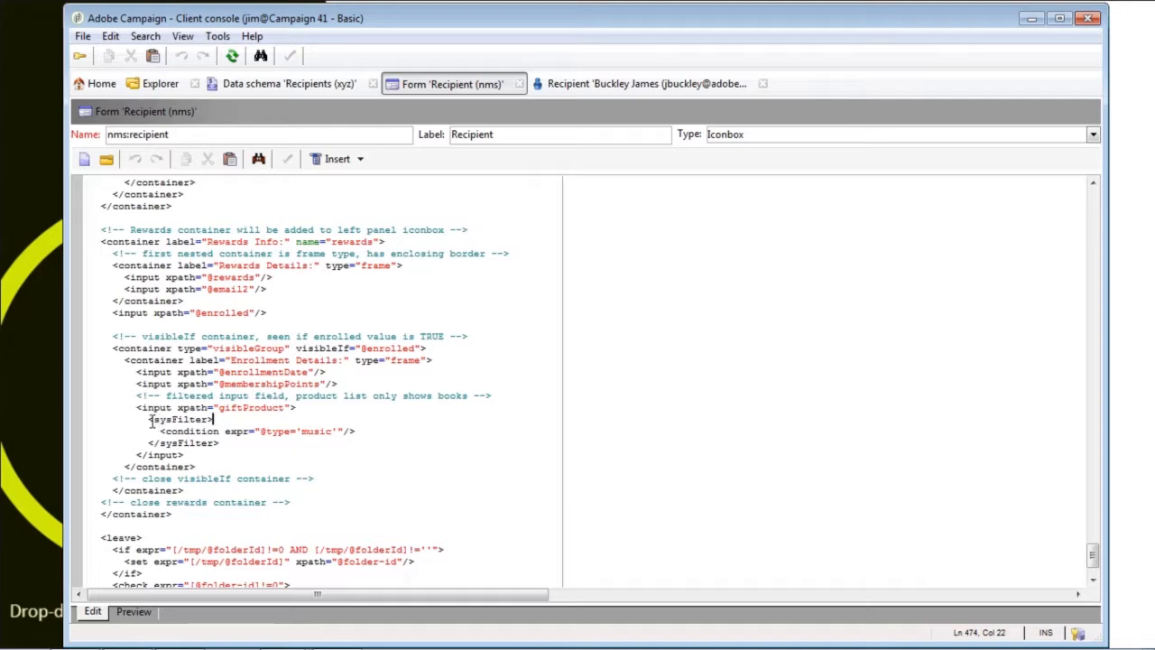
- Examine the giftProduct input's sysFilter and its type condition, and review the Rewards container block as a whole
drag(151, 421, 221, 443)
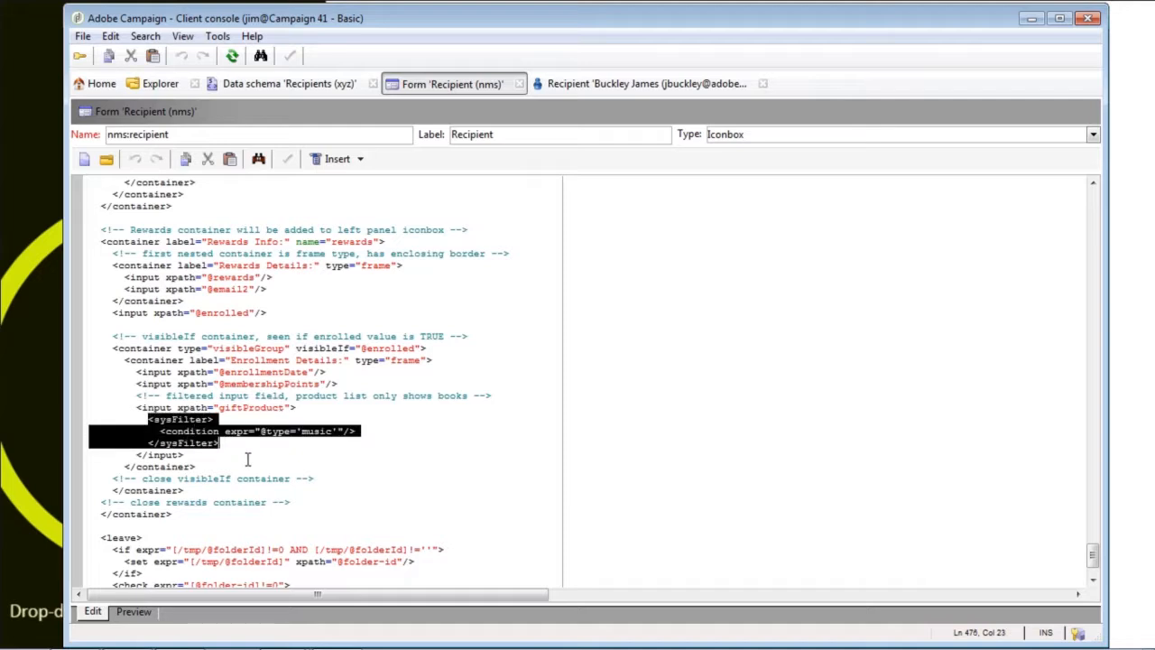
double_click(247, 403)
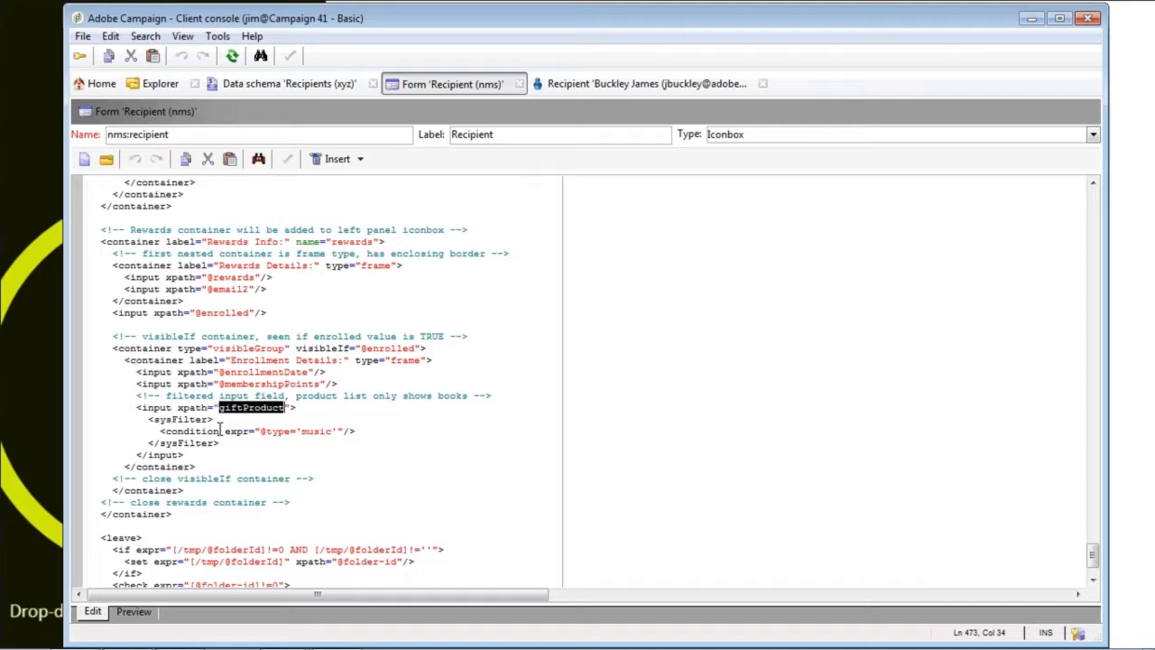
click(165, 420)
drag(160, 432, 366, 437)
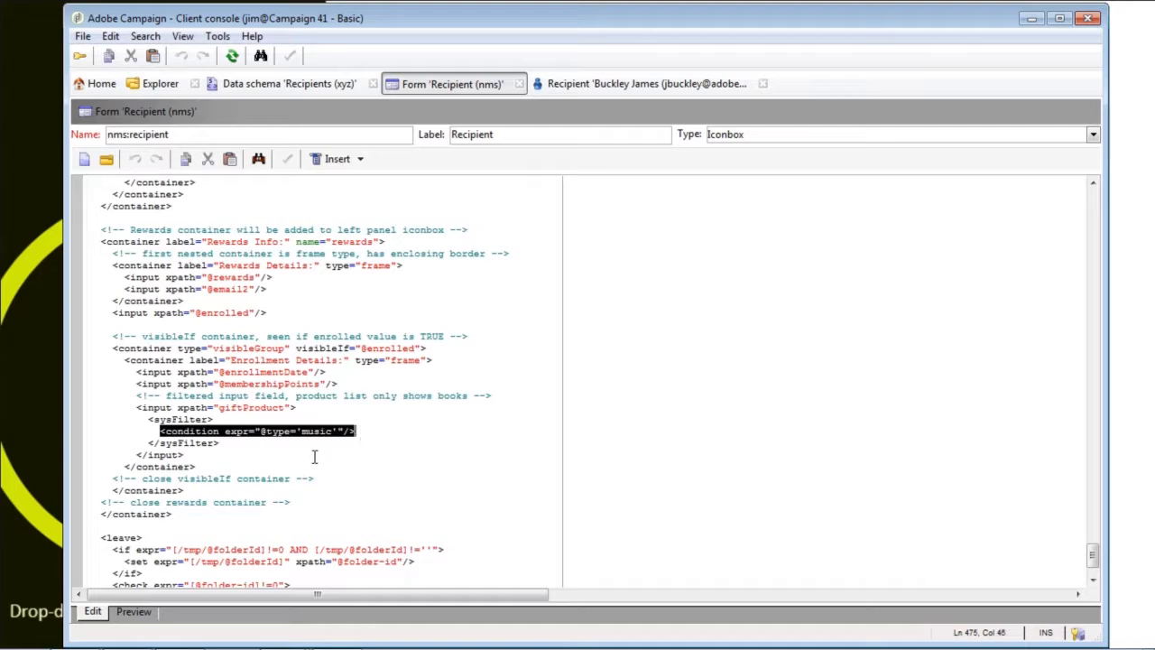
click(288, 442)
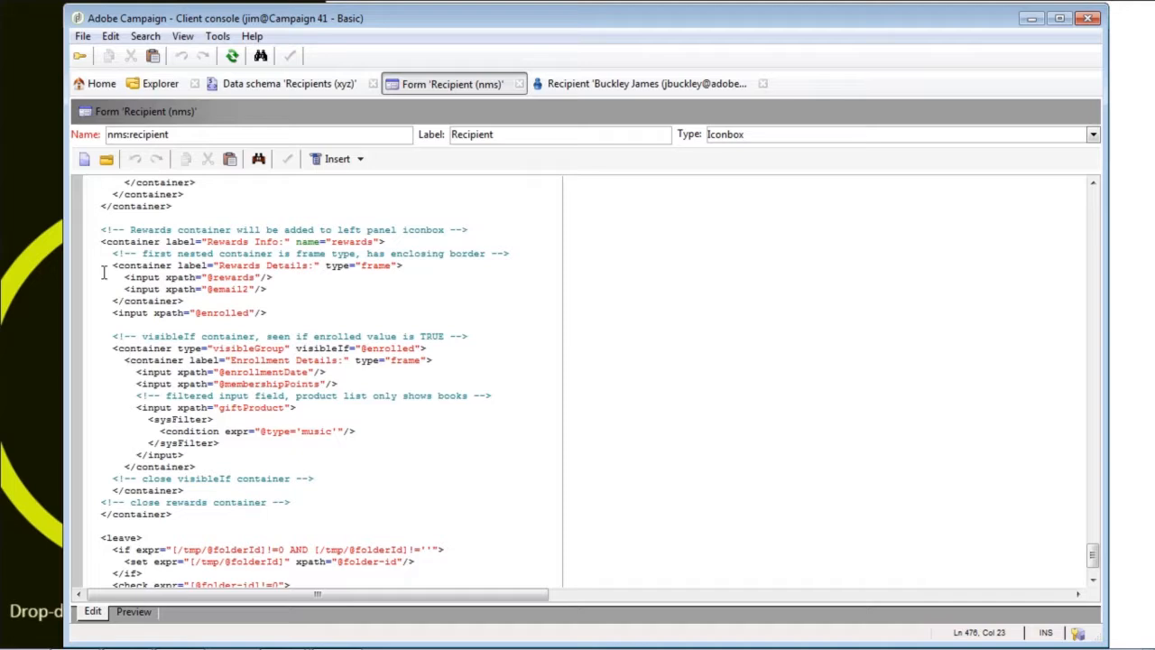
drag(102, 229, 220, 523)
click(223, 525)
- Set the rewards level to Silver in the Rewards Info section of the open recipient record
click(647, 83)
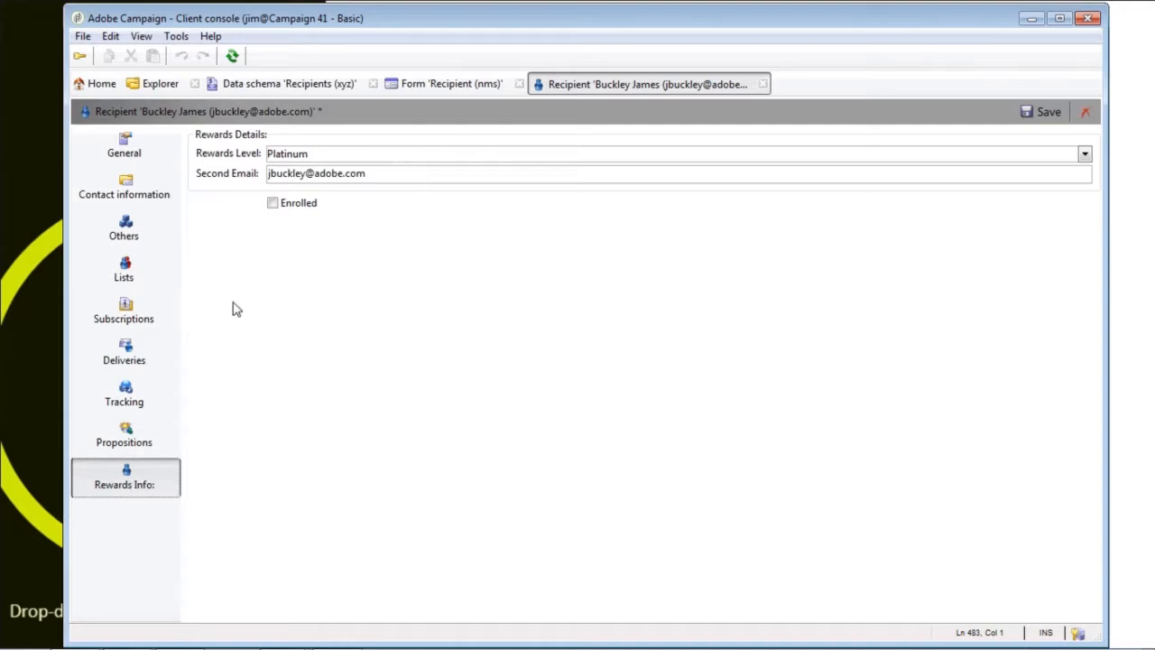
click(313, 159)
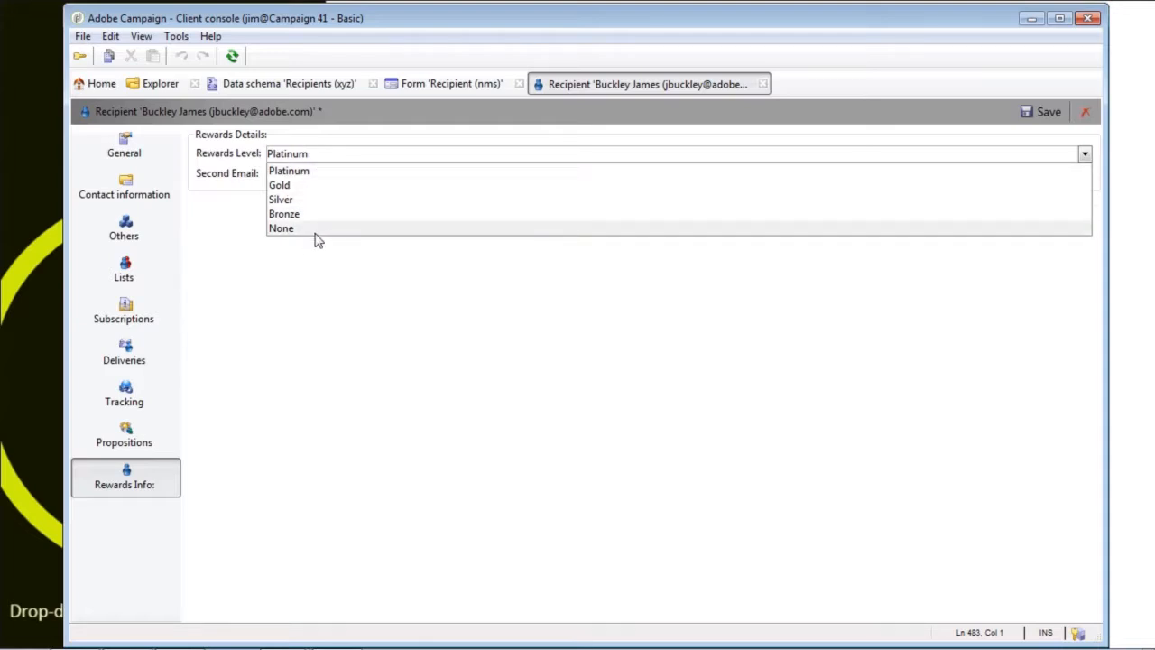
click(300, 201)
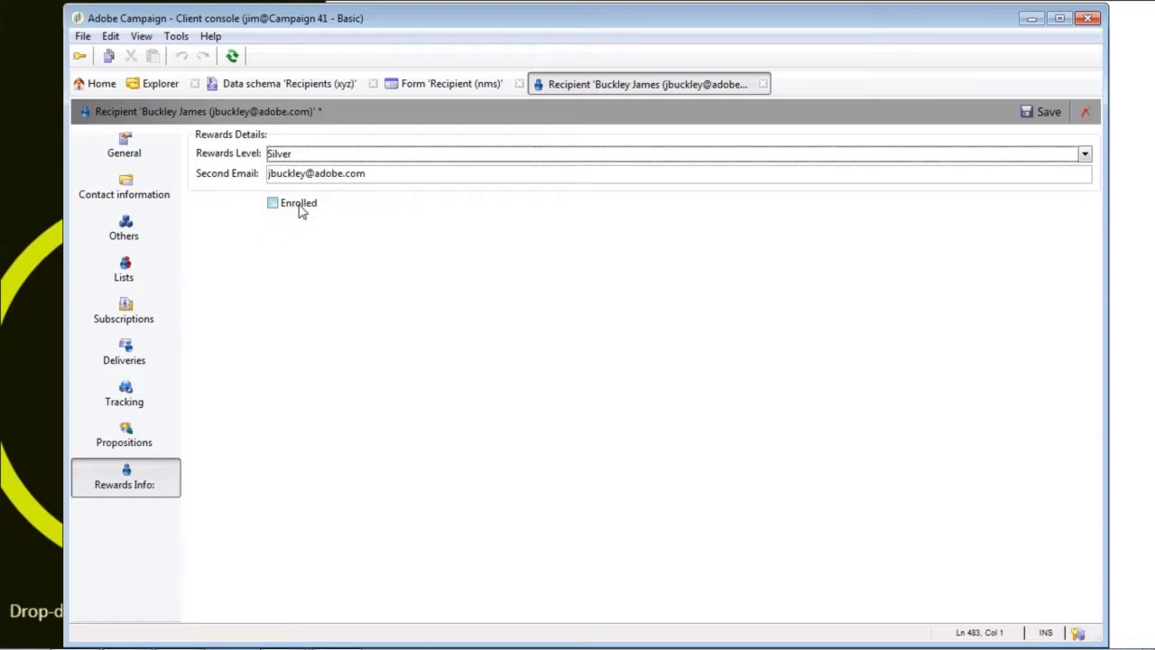
- Try to save the recipient with the .com ending removed from the second email address
double_click(382, 173)
key(Delete)
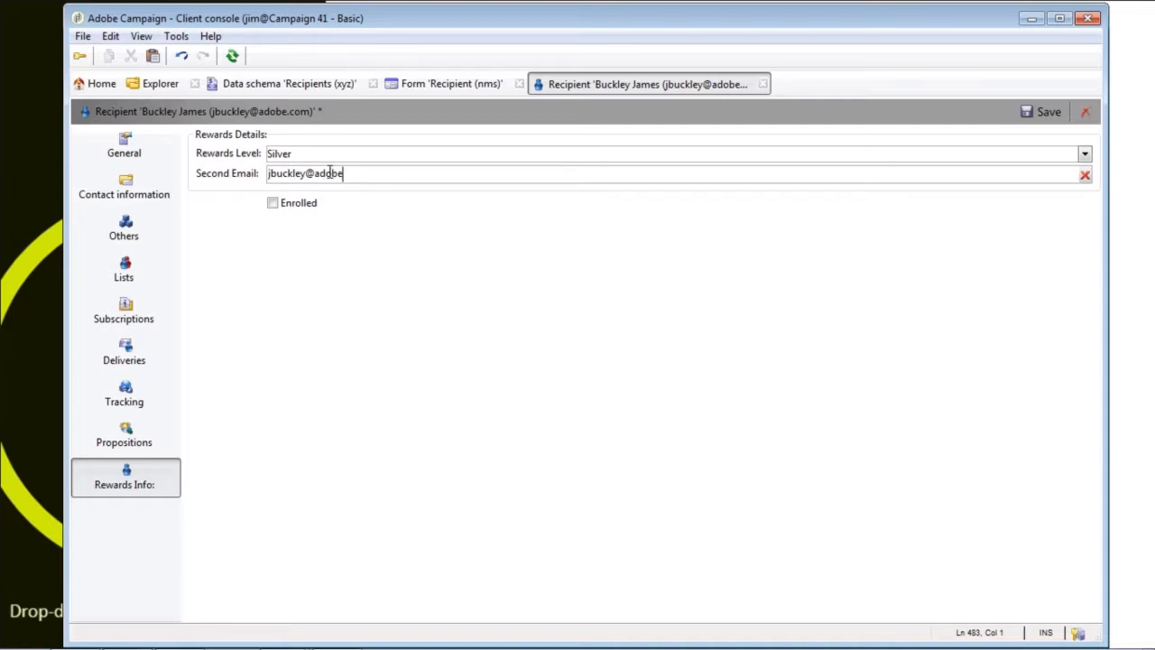
click(1045, 112)
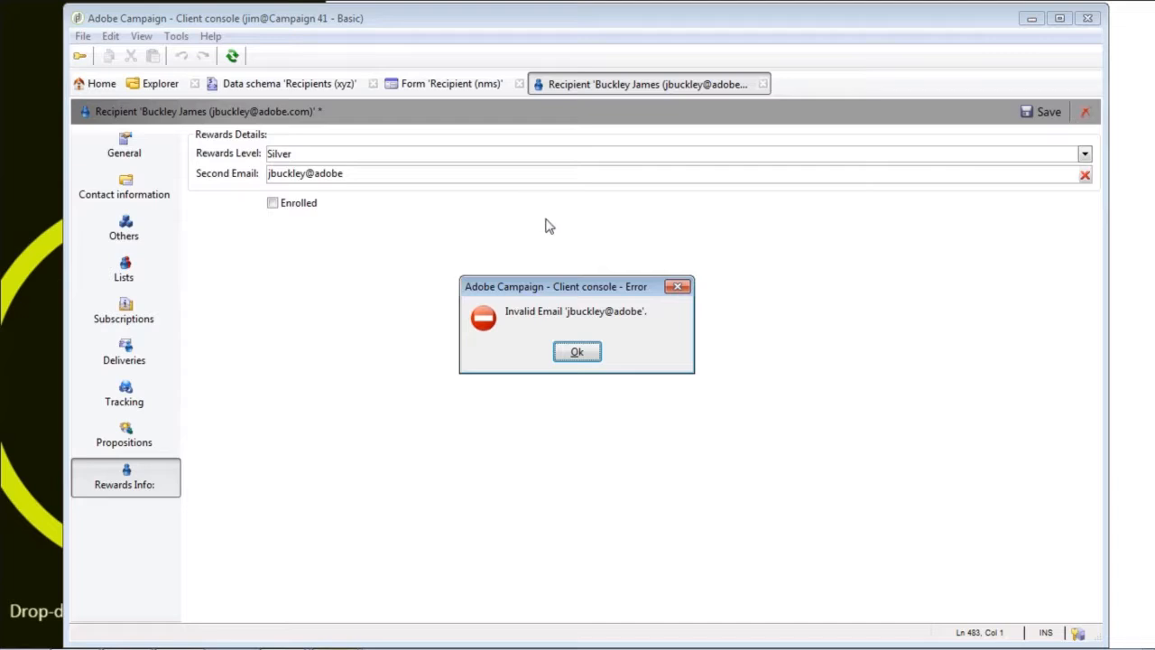
click(577, 353)
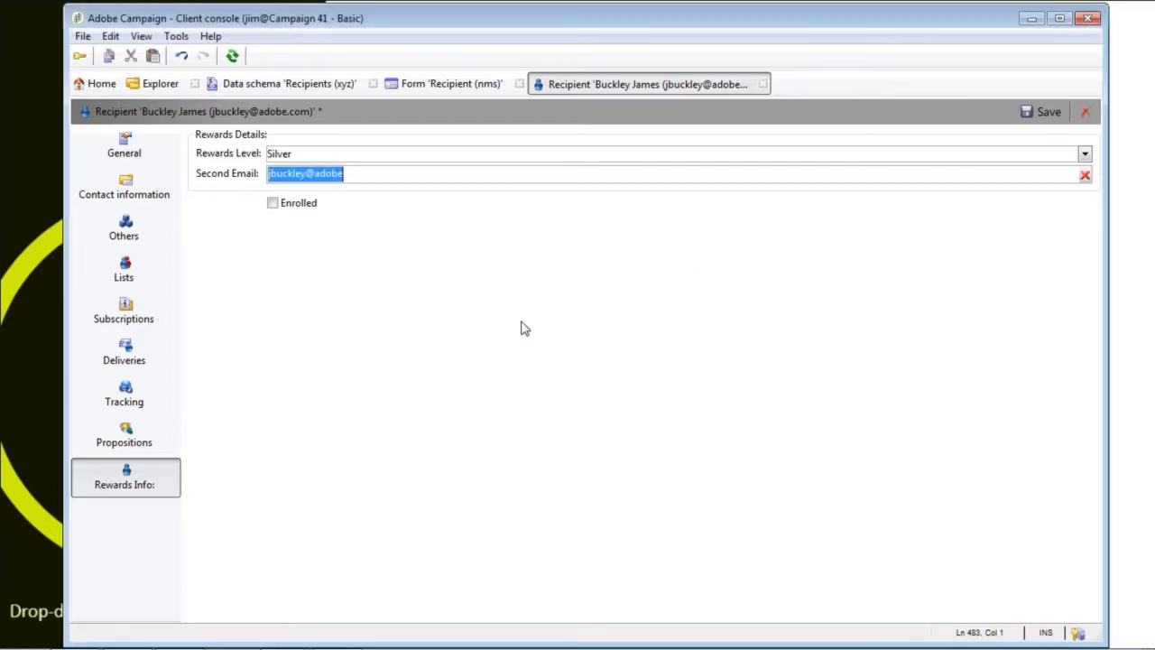
- Restore the .com ending of the second email address and save the recipient record
click(365, 172)
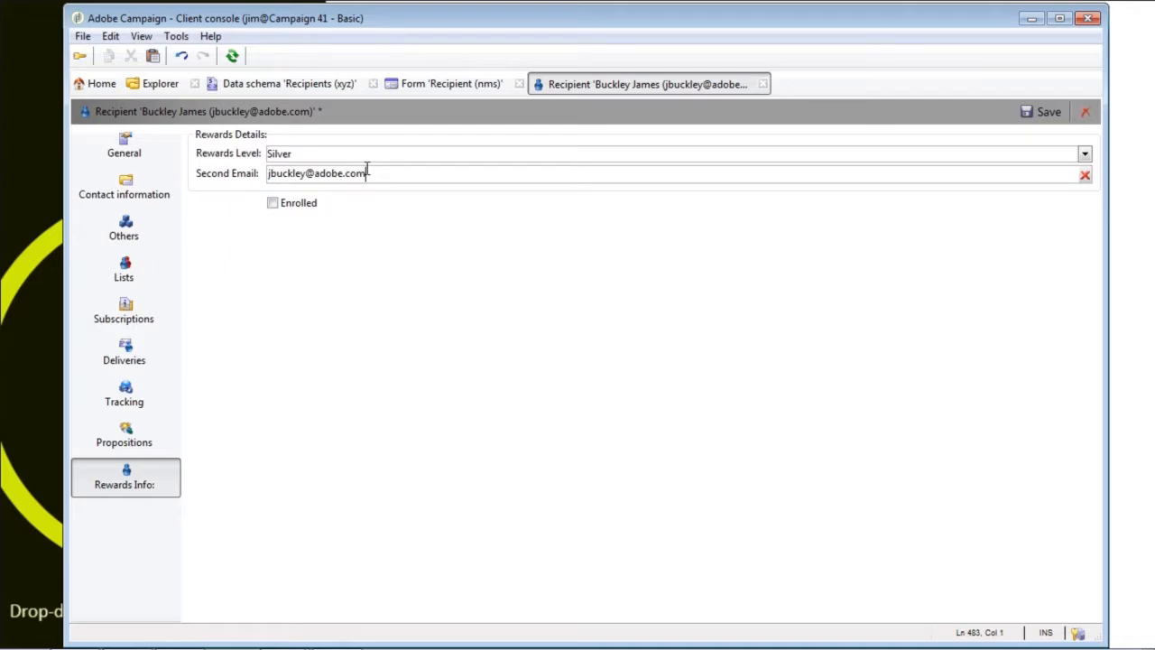
click(1047, 115)
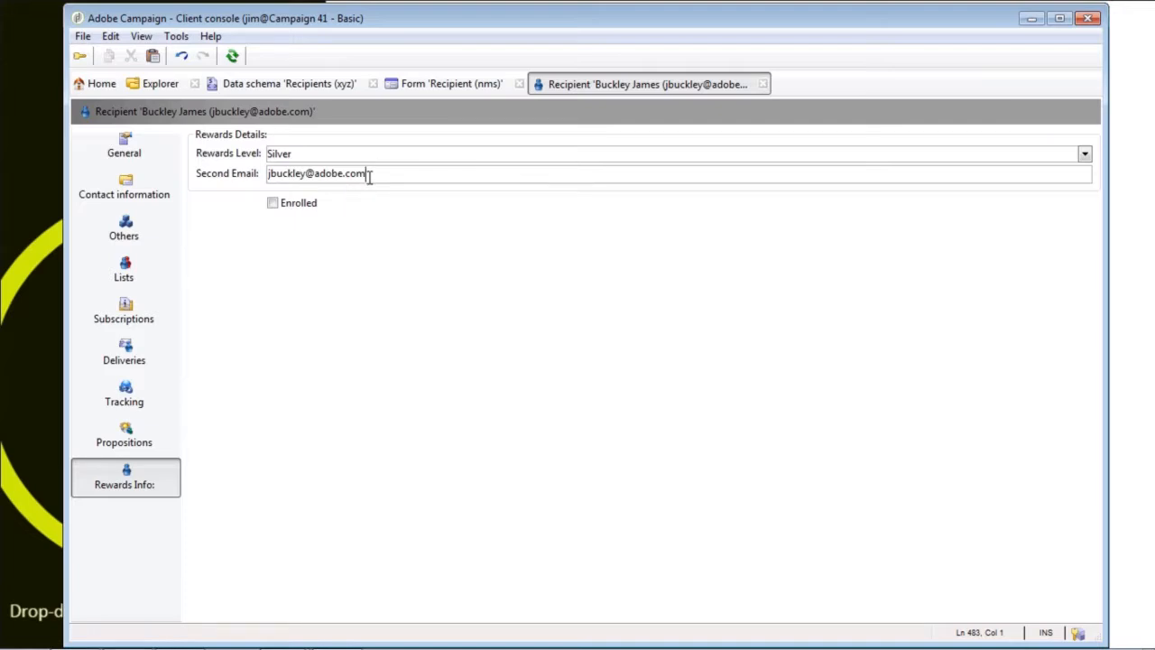
drag(369, 177, 250, 181)
click(371, 176)
- Mark the recipient as enrolled, with an enrollment date of 07/11/2016 and 400 membership points
click(276, 204)
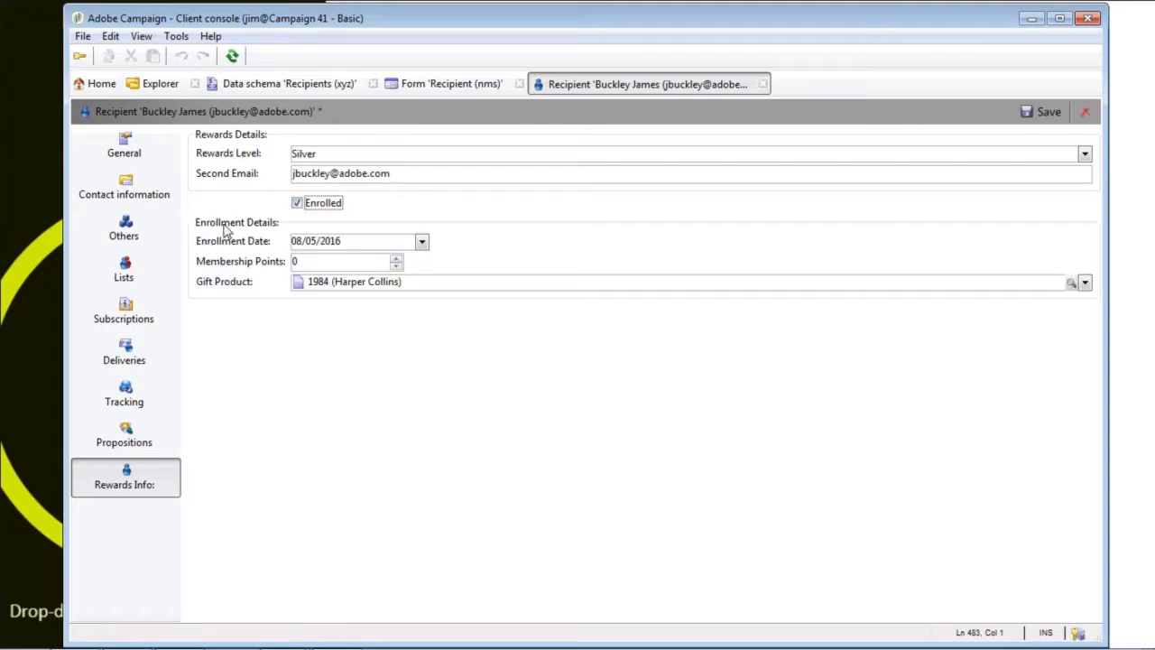
click(422, 242)
click(323, 292)
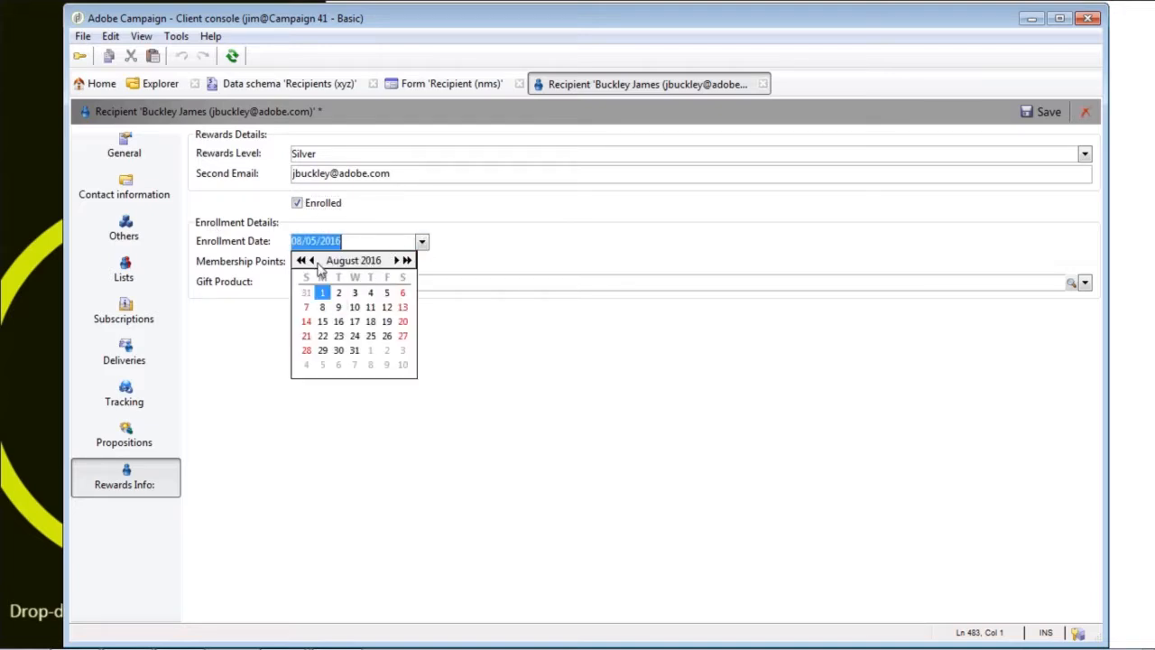
click(313, 261)
click(322, 321)
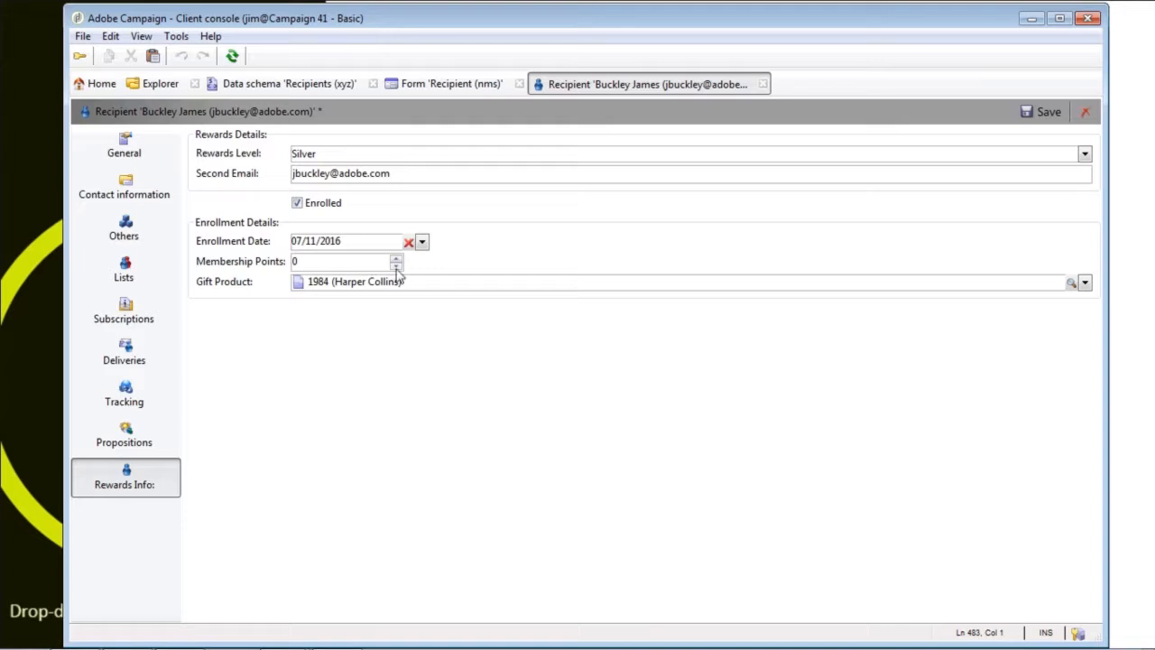
click(341, 261)
text(400)
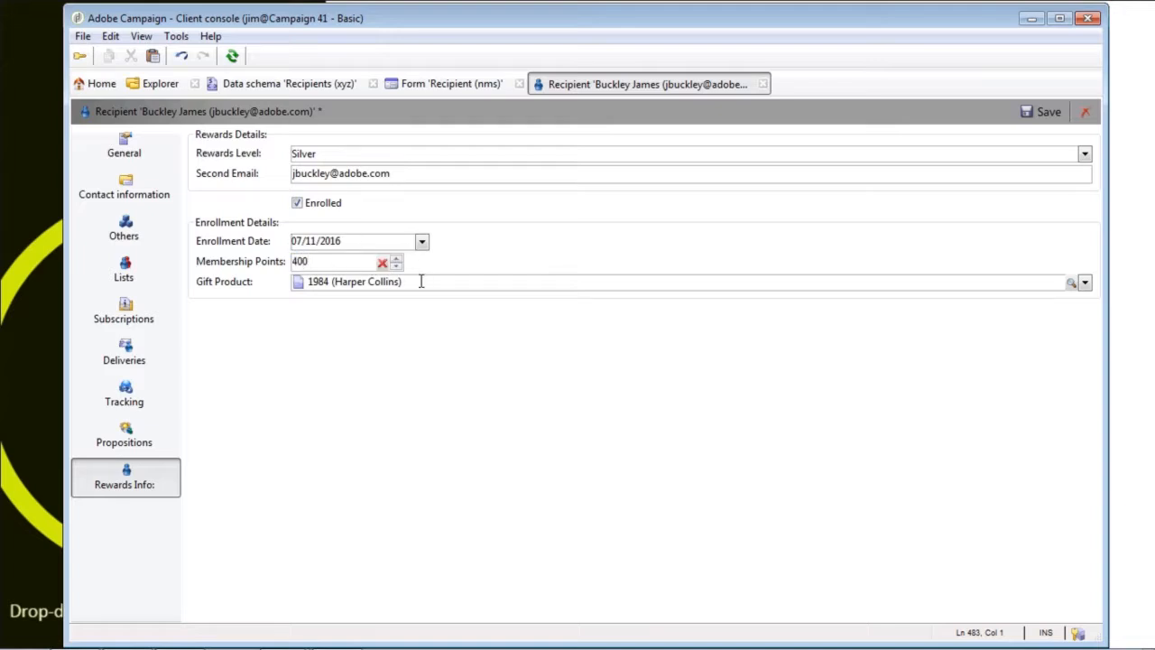
- Choose Abbey Road as the gift product from the filtered product list and save the recipient record
click(421, 282)
click(1085, 282)
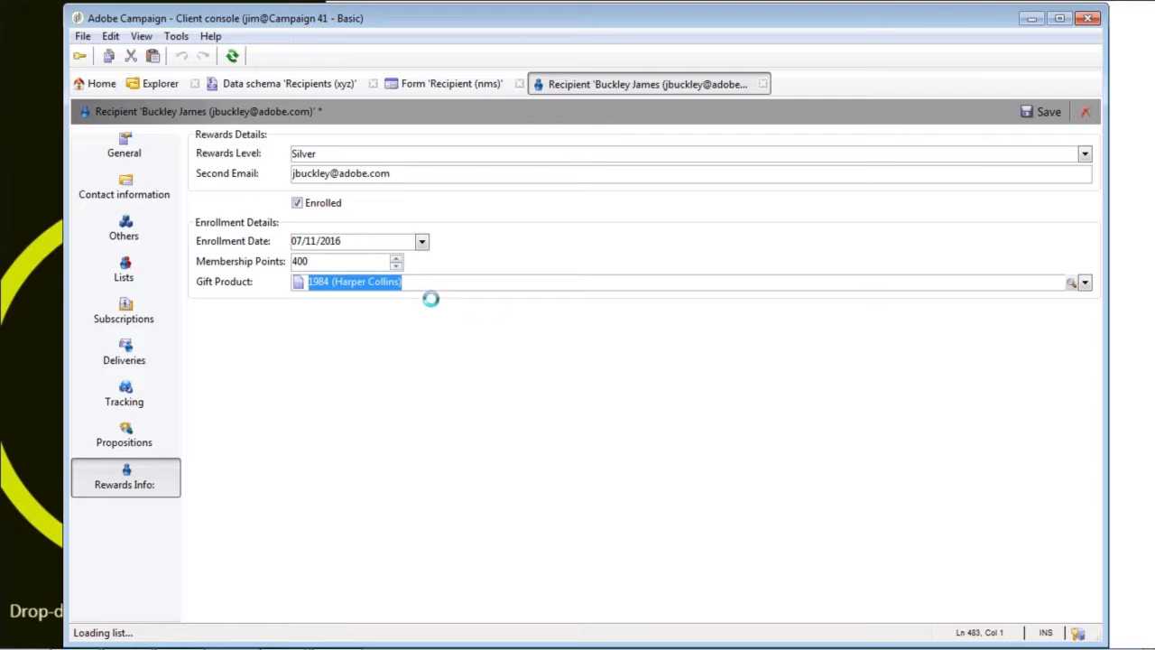
click(355, 315)
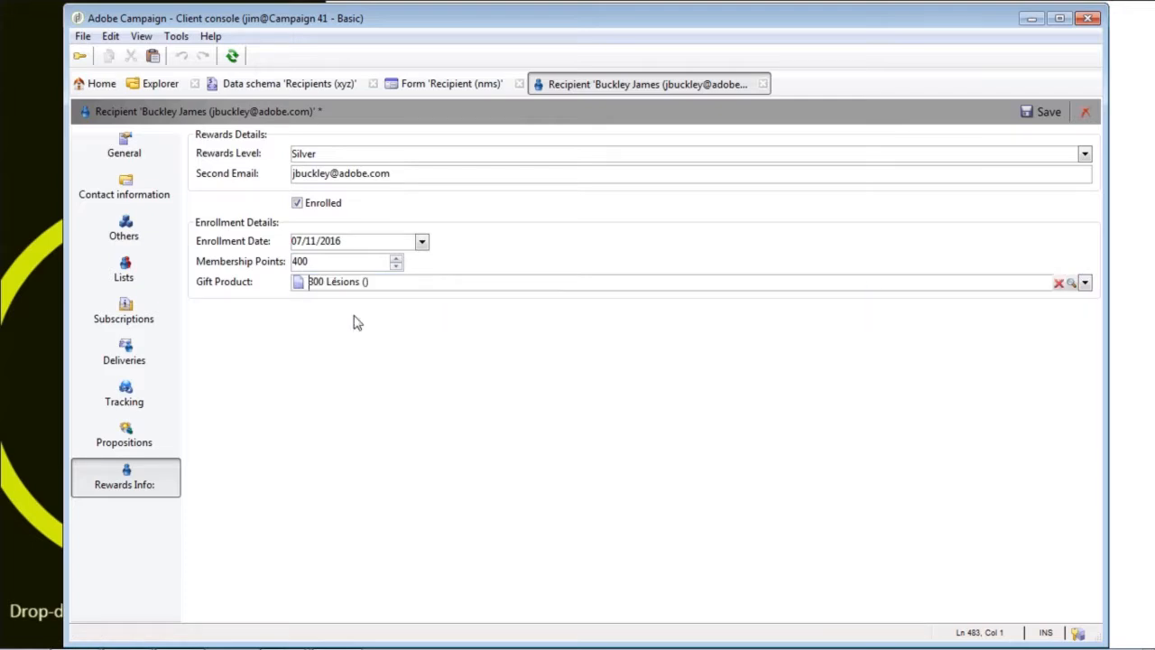
click(1085, 283)
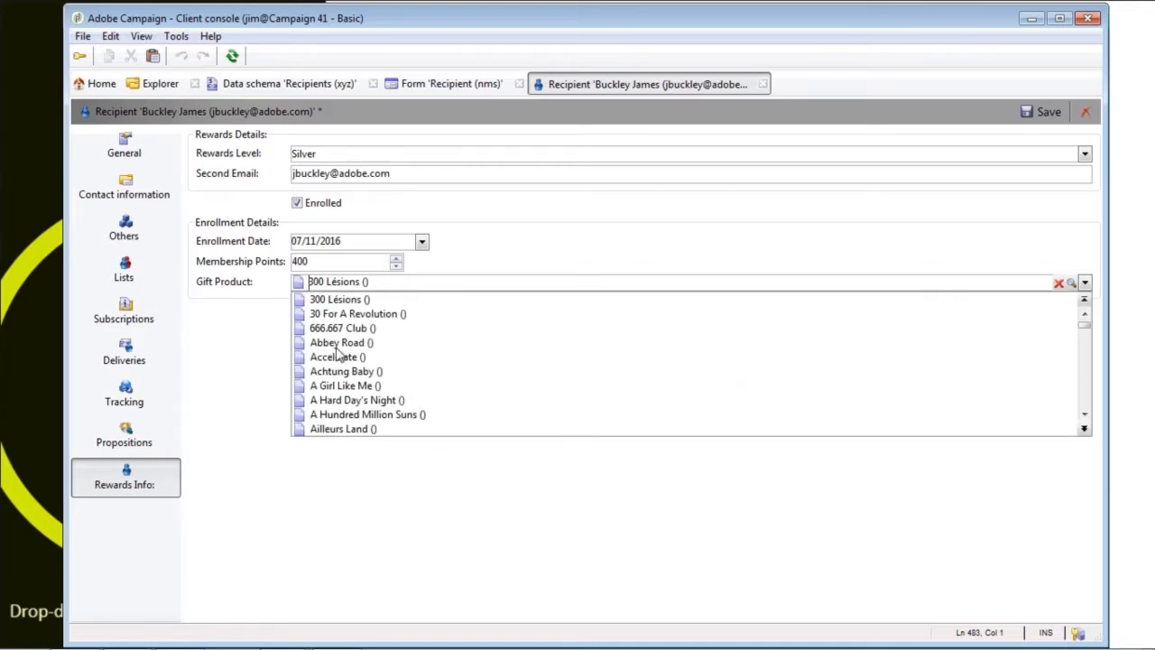
click(334, 347)
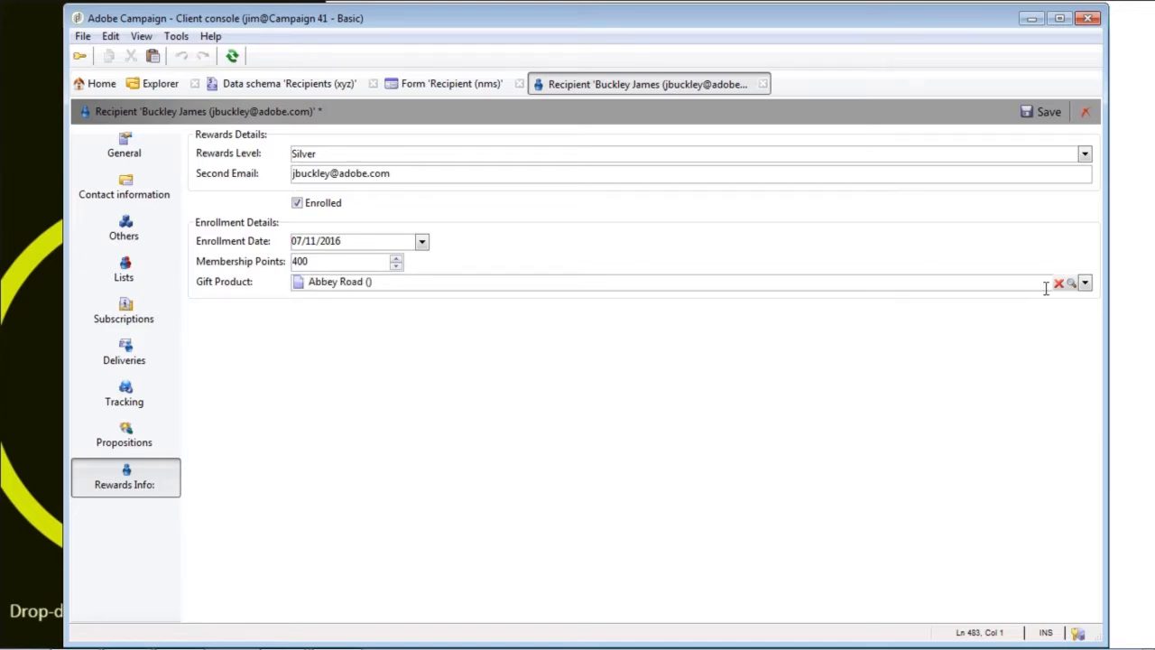
click(1085, 282)
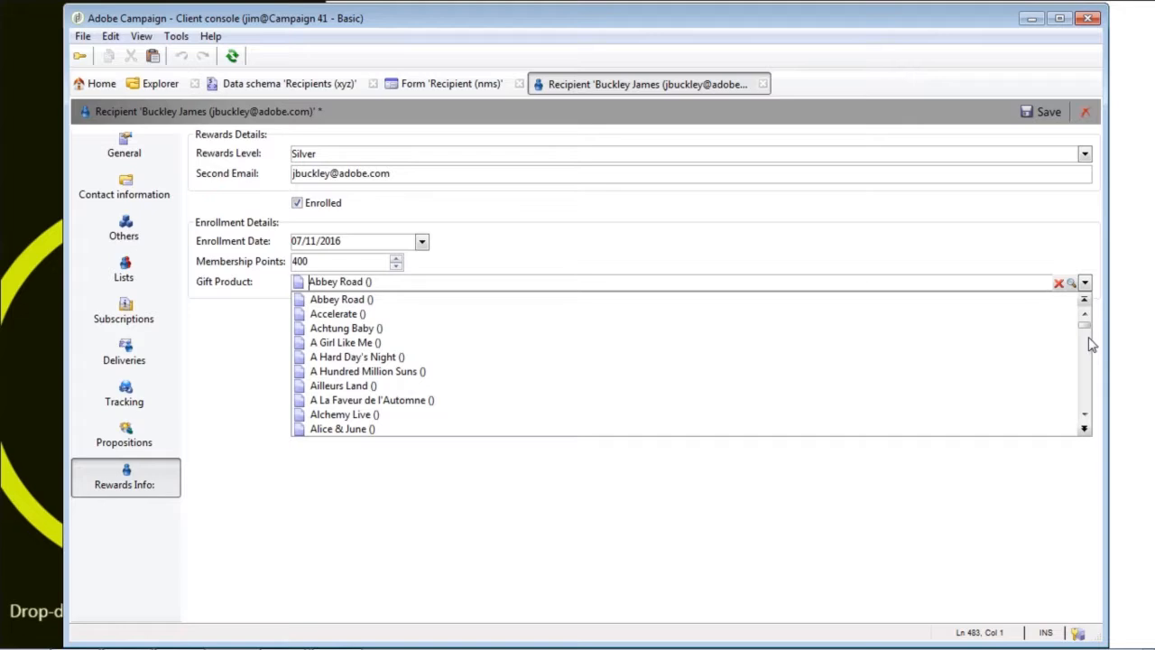
scroll(1091, 344, down, 5)
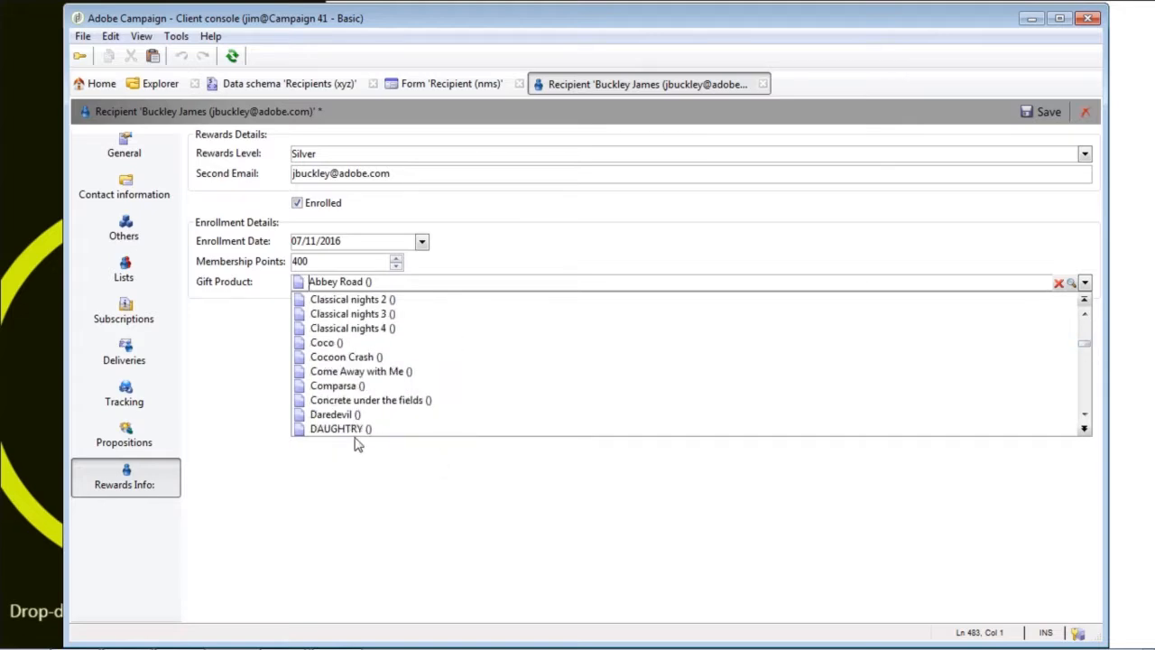
click(227, 389)
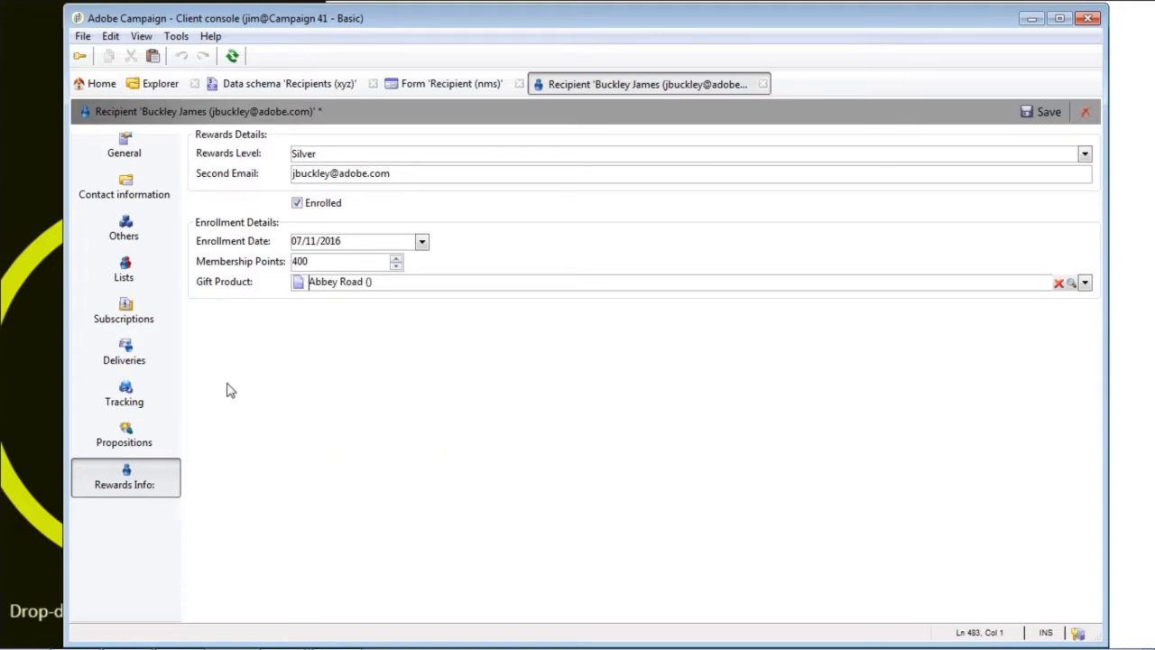
click(1042, 111)
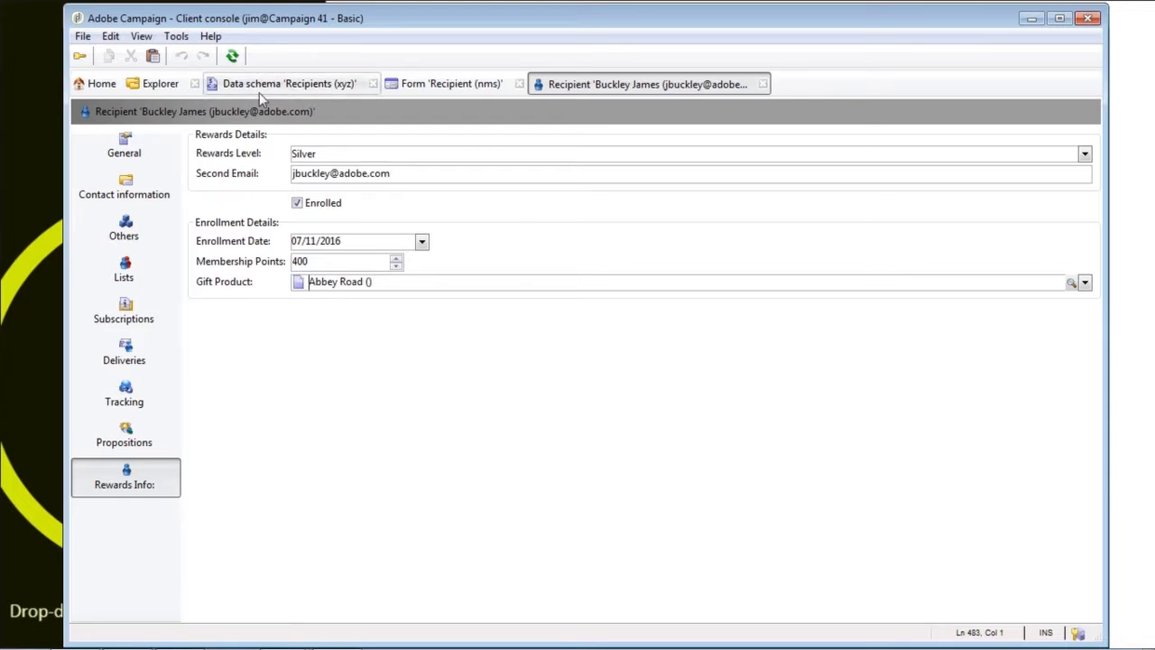
- Set the Second Email attribute's length to 40 in the xyz:recipient data schema and save the schema
click(303, 85)
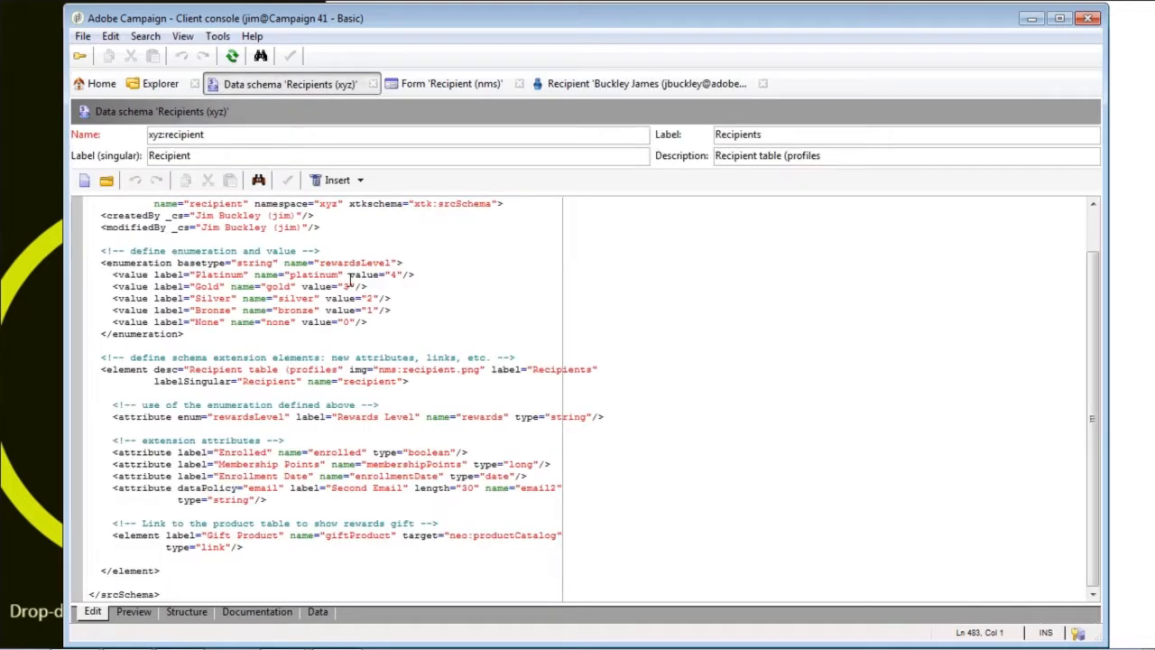
double_click(467, 489)
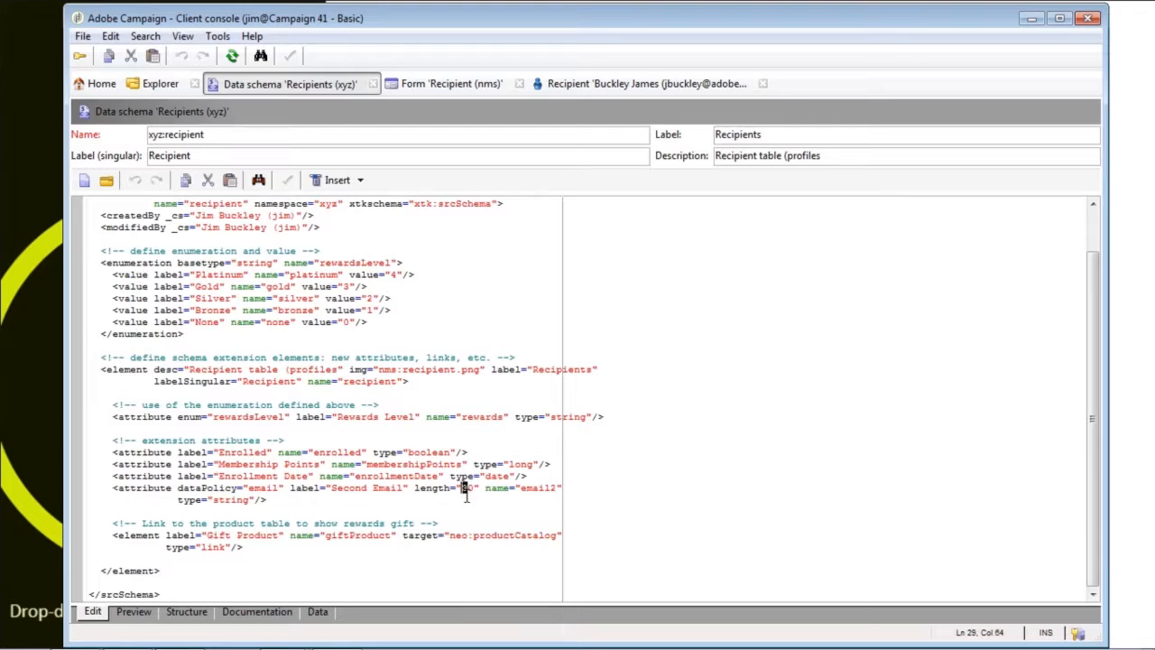
text(4)
click(463, 514)
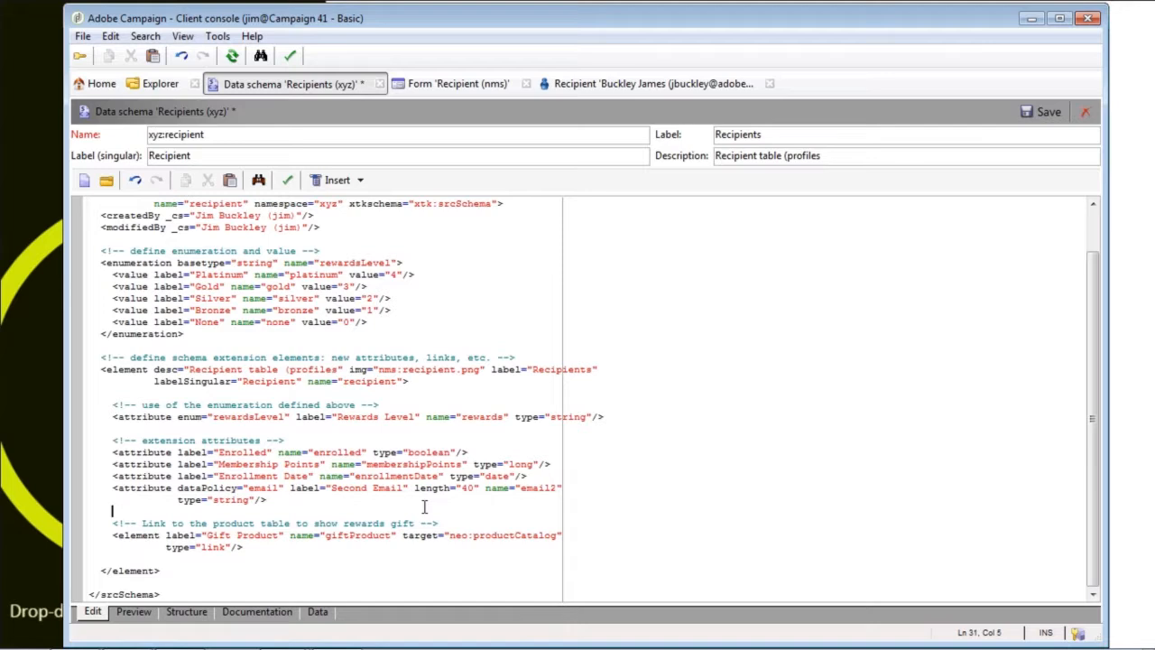
double_click(467, 489)
click(1045, 111)
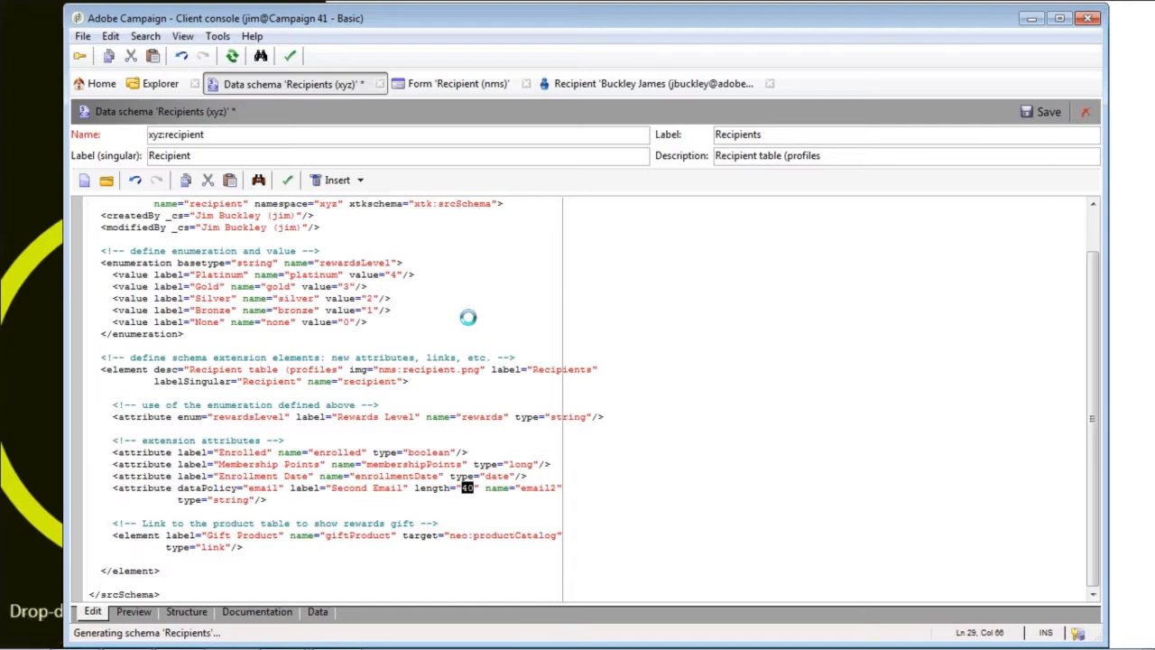
click(573, 455)
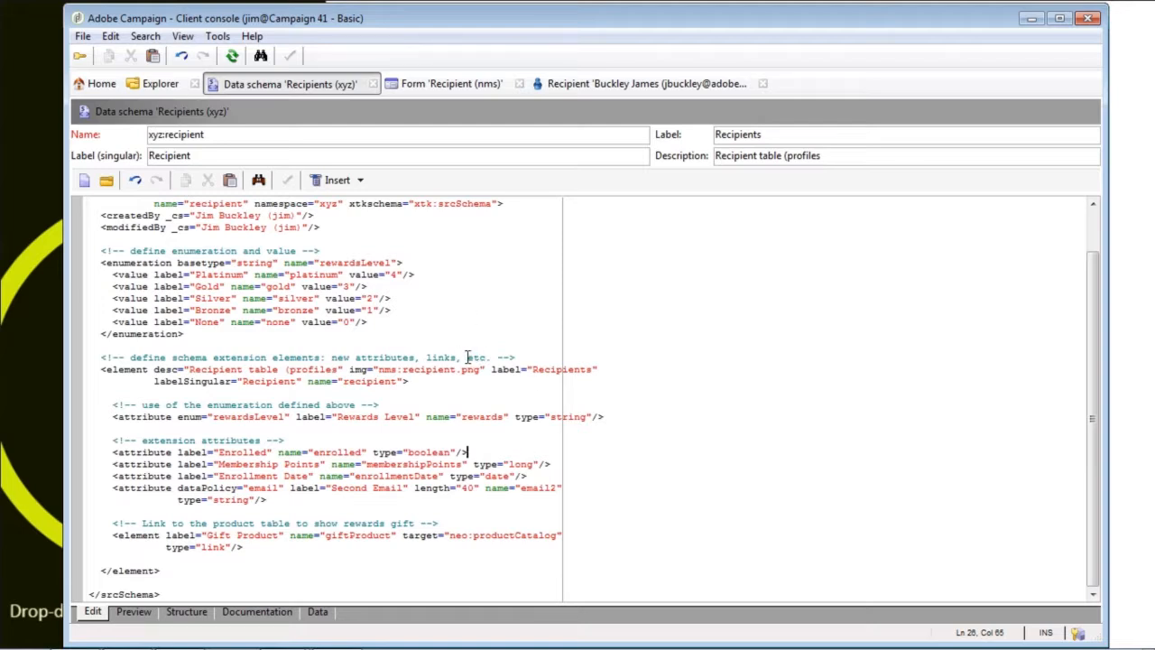
- Start the database structure update and select the NmsRecipient table in the list of tables
click(218, 36)
mouse_move(249, 99)
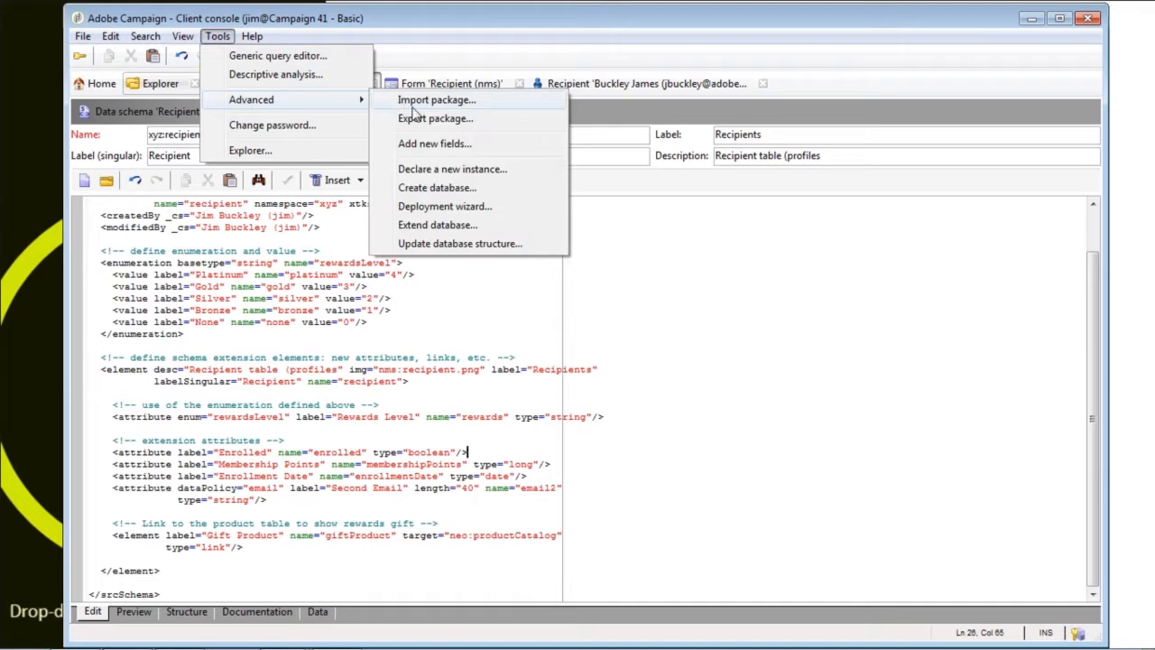
click(445, 246)
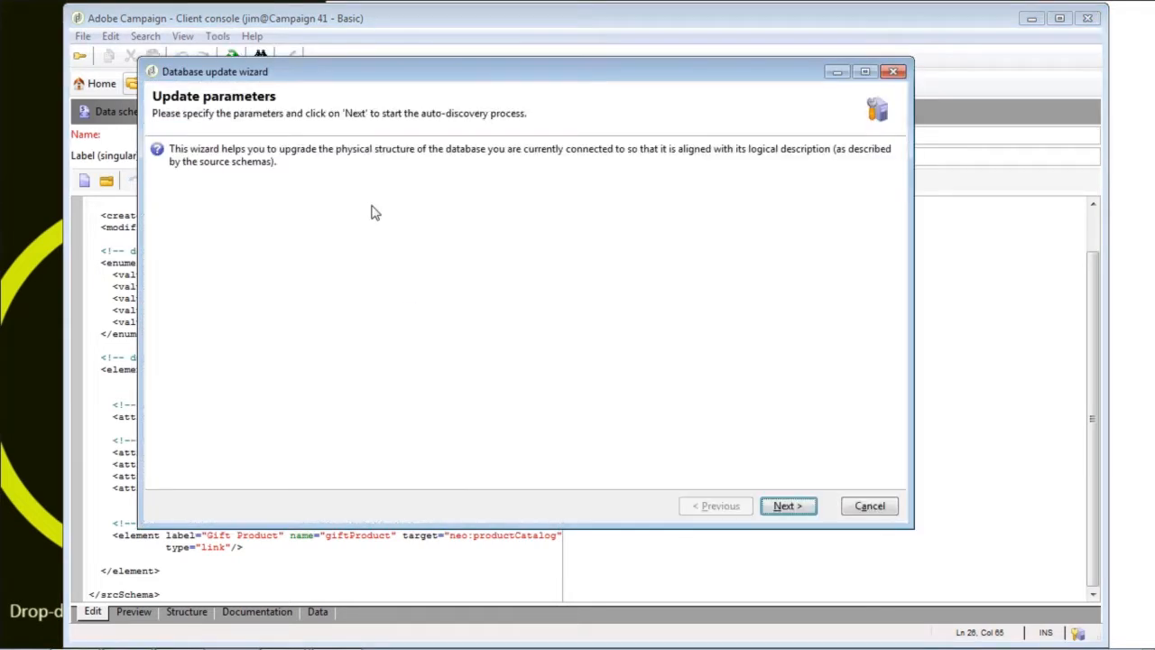
click(788, 505)
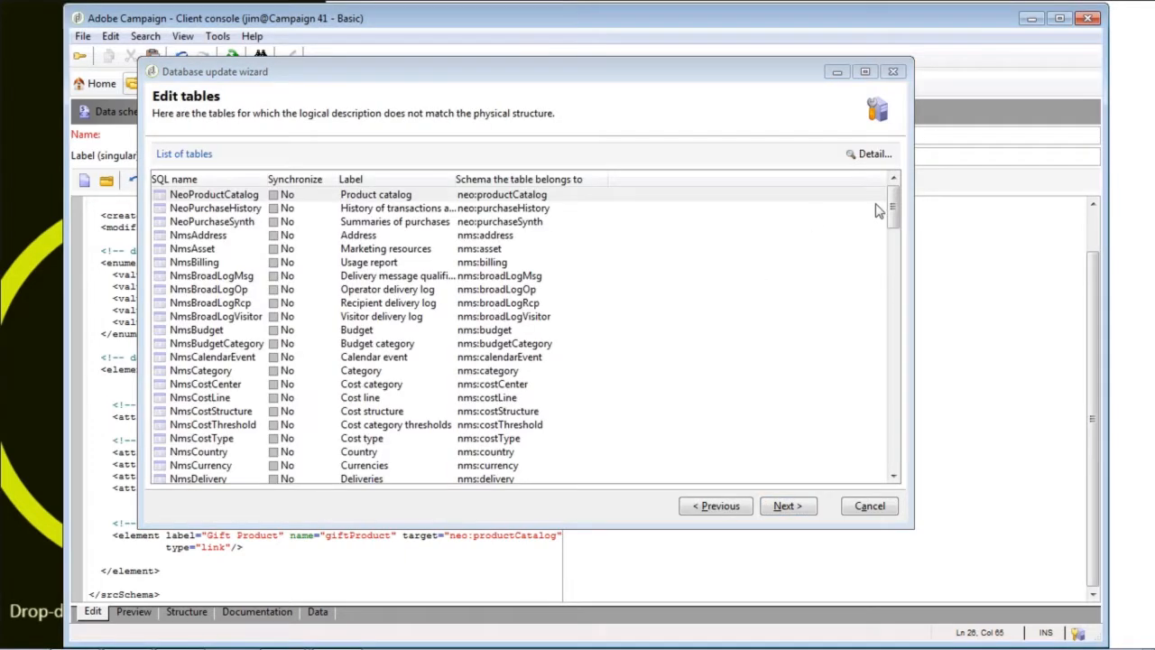
drag(893, 208, 898, 327)
click(388, 344)
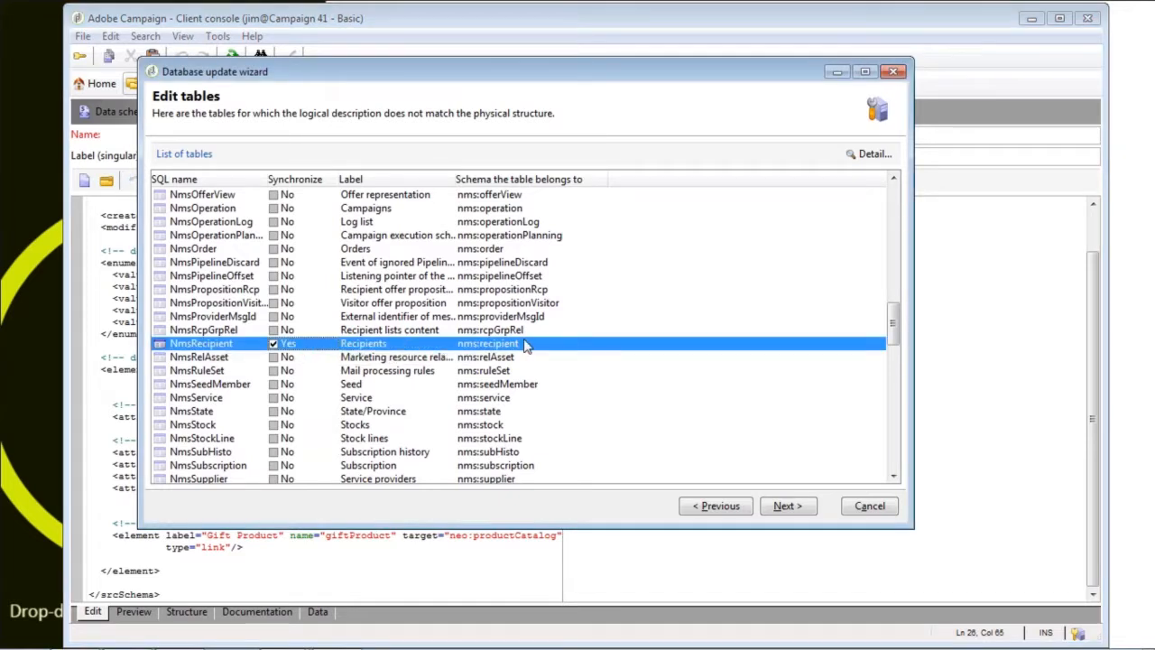
- Examine the NmsRecipient table details, comparing the semail2 field's new and previous size, and close them without changes
click(874, 155)
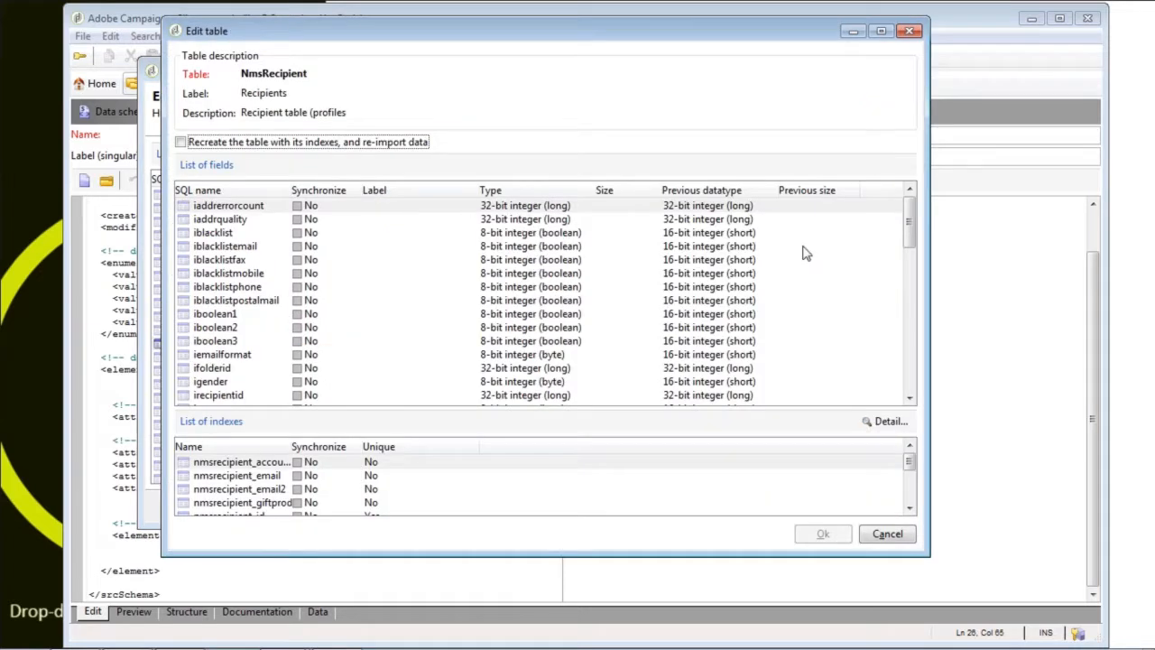
drag(910, 228, 910, 361)
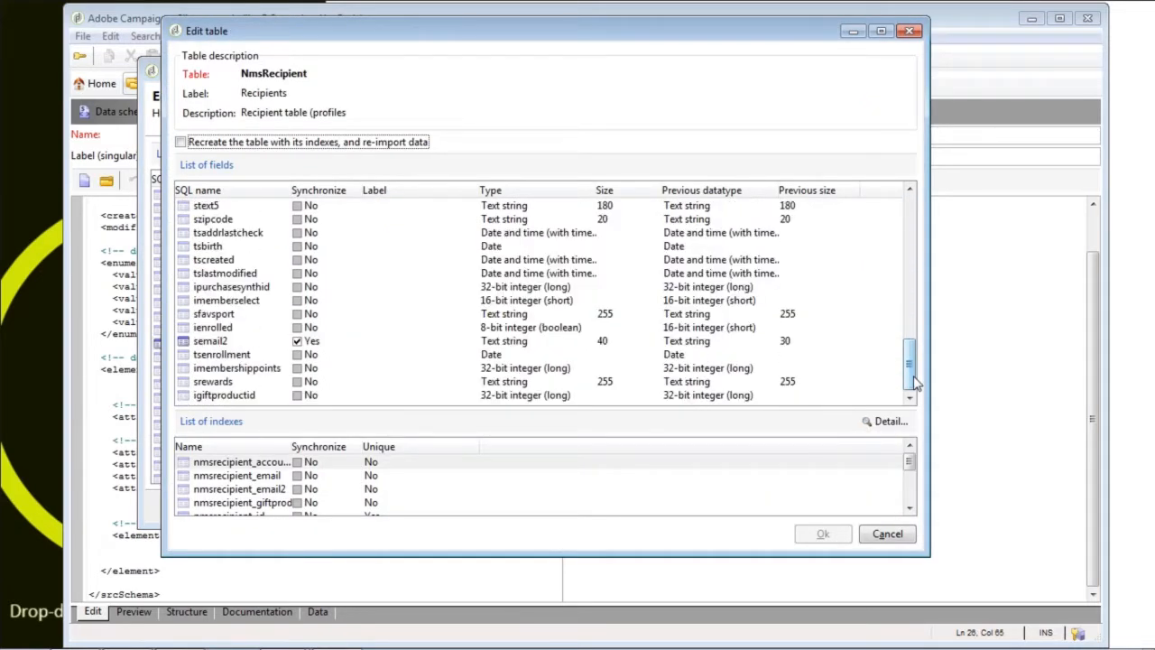
click(331, 344)
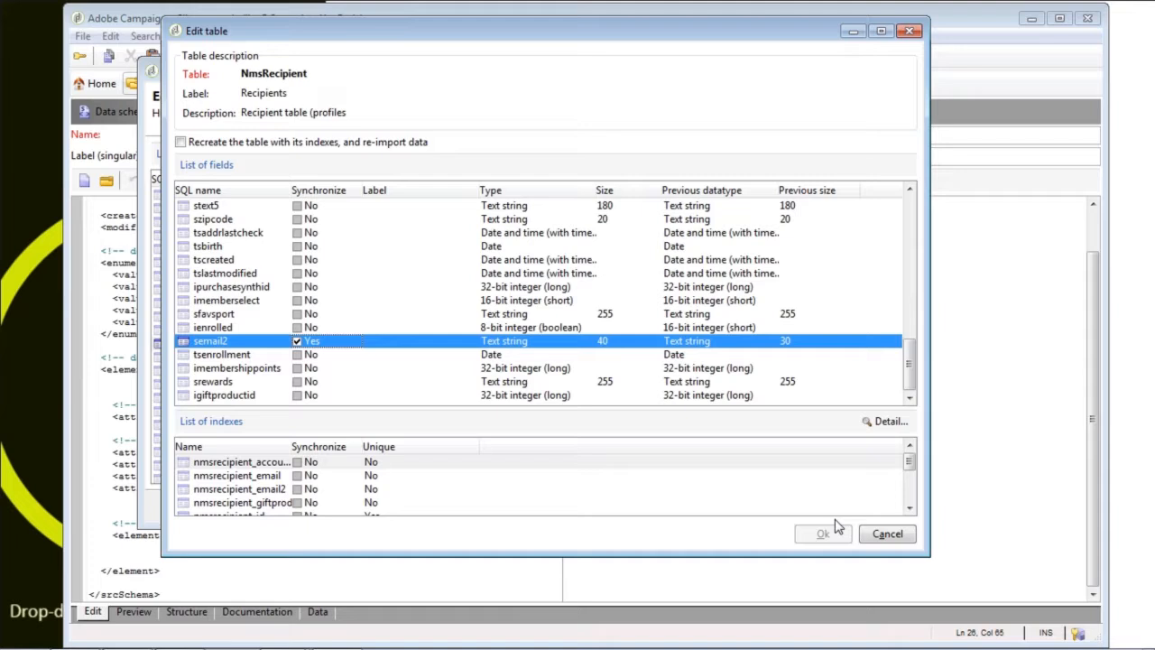
click(899, 534)
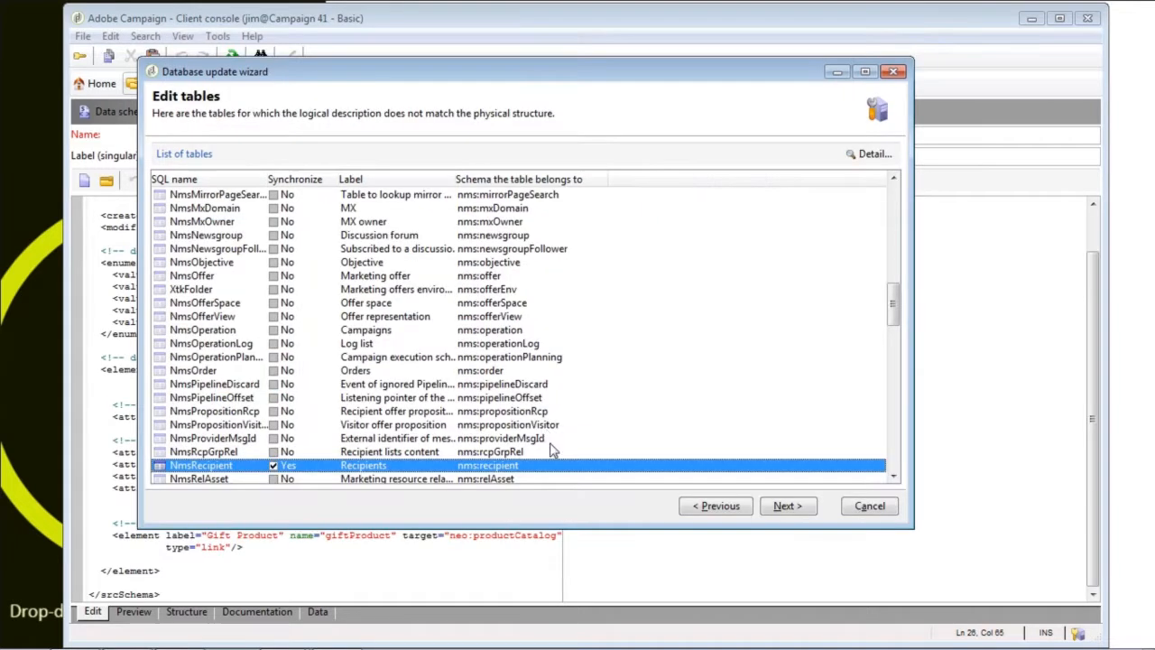
- Generate the SQL update script and copy its ALTER TABLE statement for the semail2 column
click(783, 508)
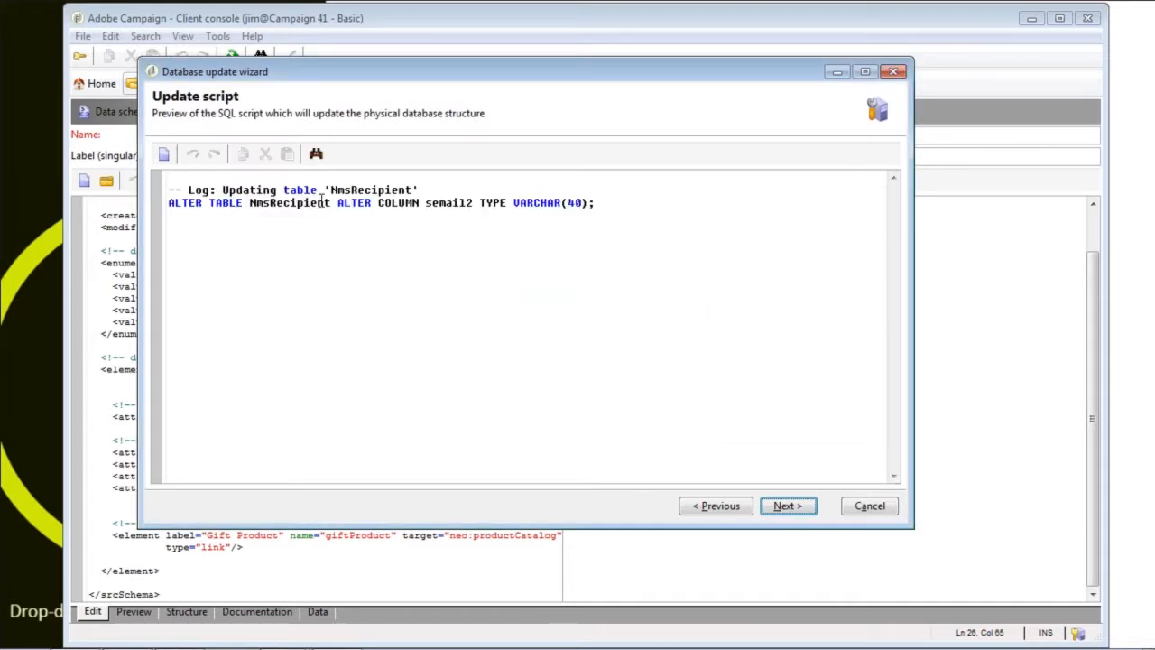
drag(594, 203, 168, 202)
key(ctrl+c)
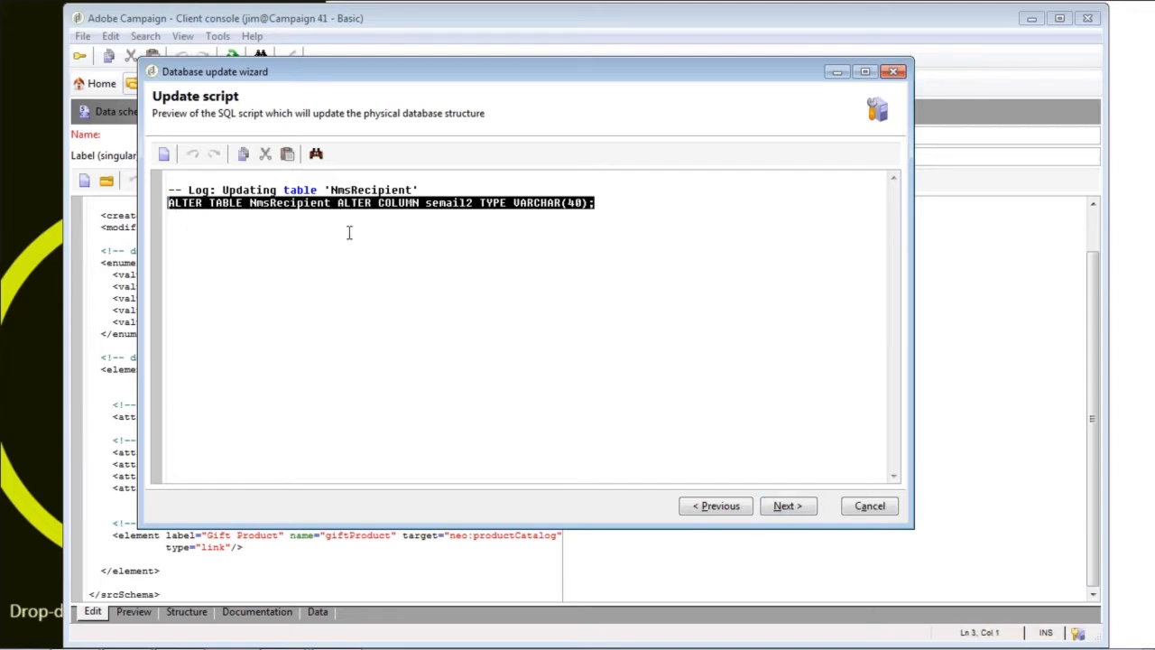
- Run the update script on the campaign database and close the update wizard once the update is complete
click(482, 237)
click(785, 505)
click(867, 445)
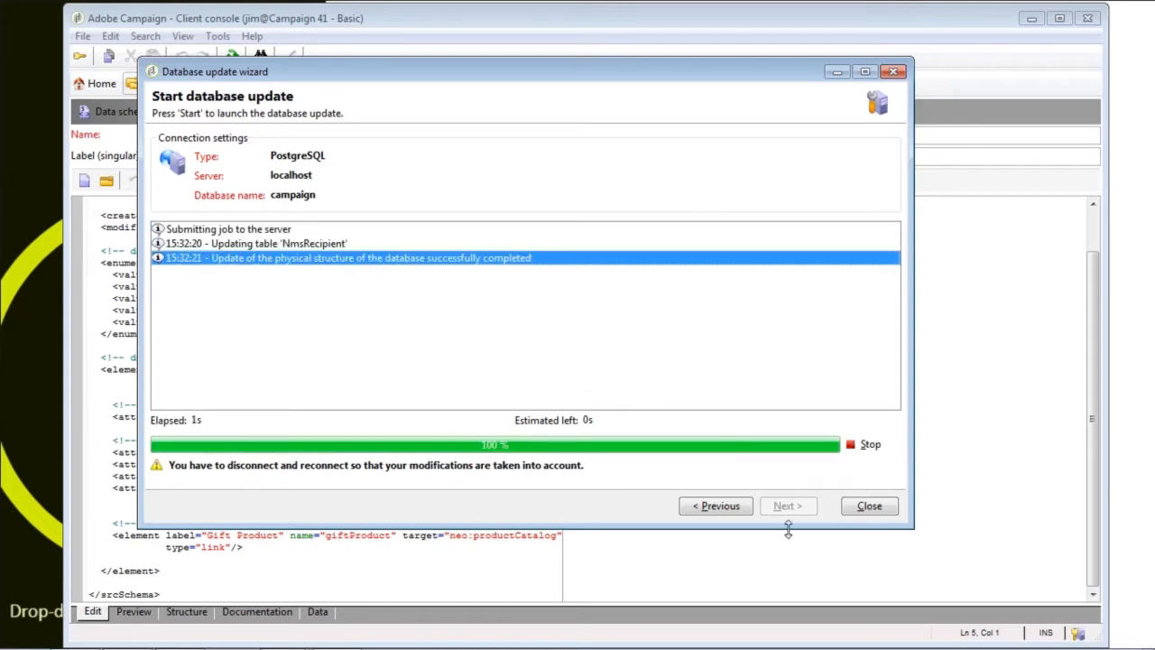
click(869, 507)
- Disconnect from the server and log back in with the account password so the schema changes are taken into account
click(82, 36)
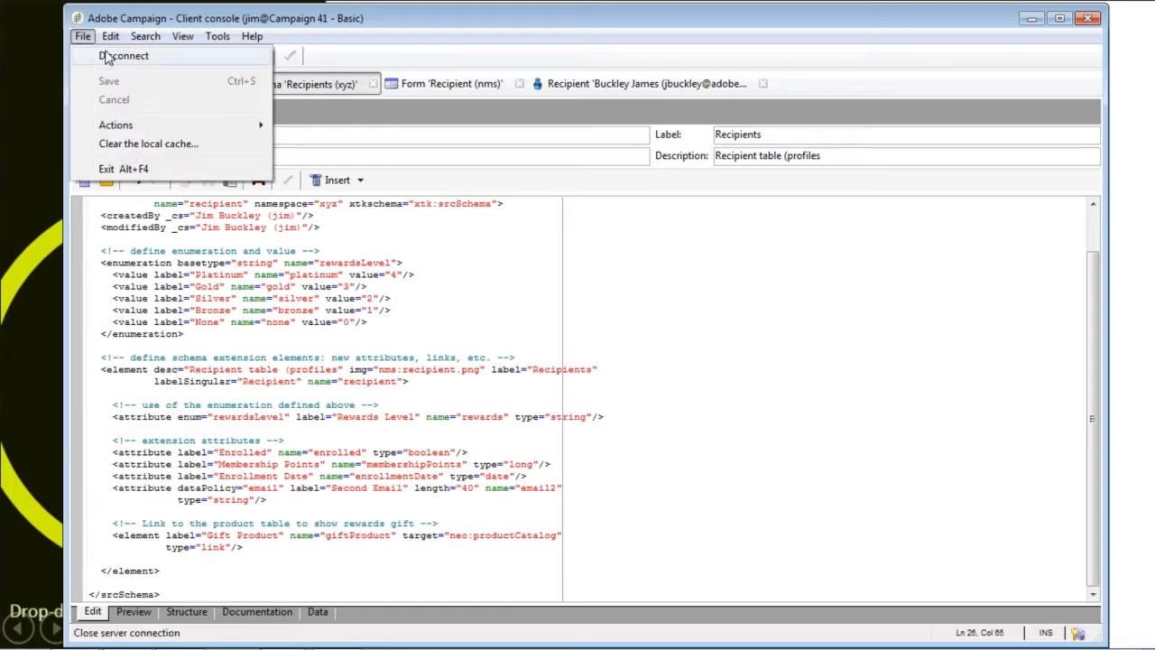
click(106, 57)
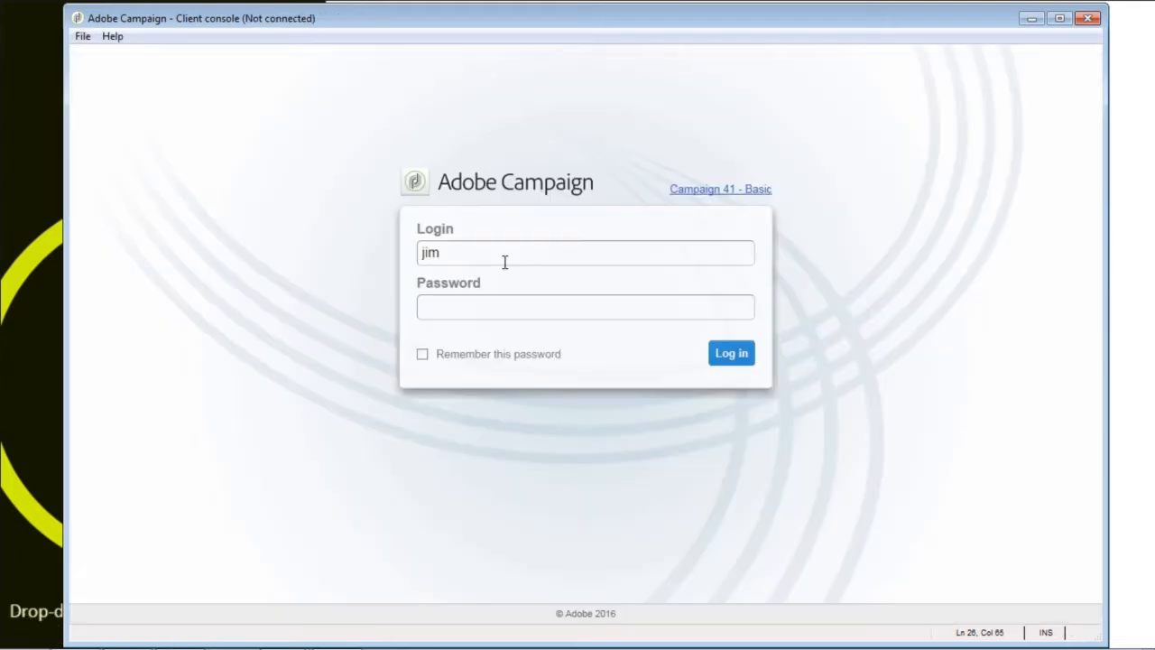
click(430, 309)
drag(149, 643, 155, 595)
click(731, 330)
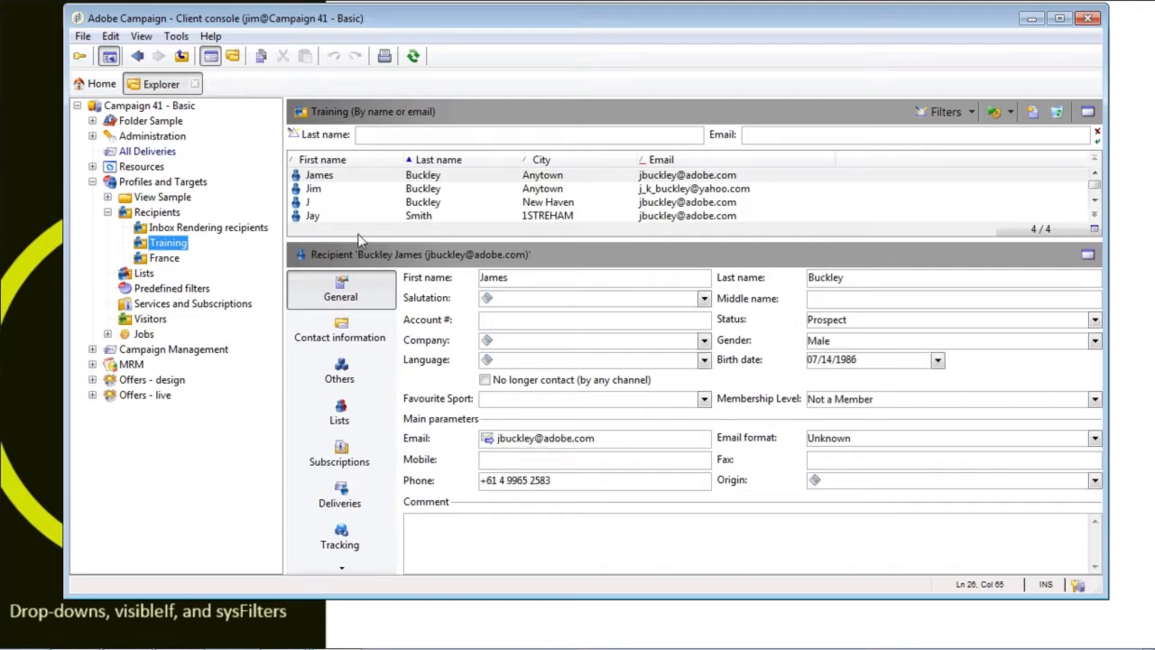
- Display the Rewards Info section of the first recipient in the Training folder
drag(358, 236, 362, 264)
drag(363, 598, 362, 626)
drag(423, 274, 414, 237)
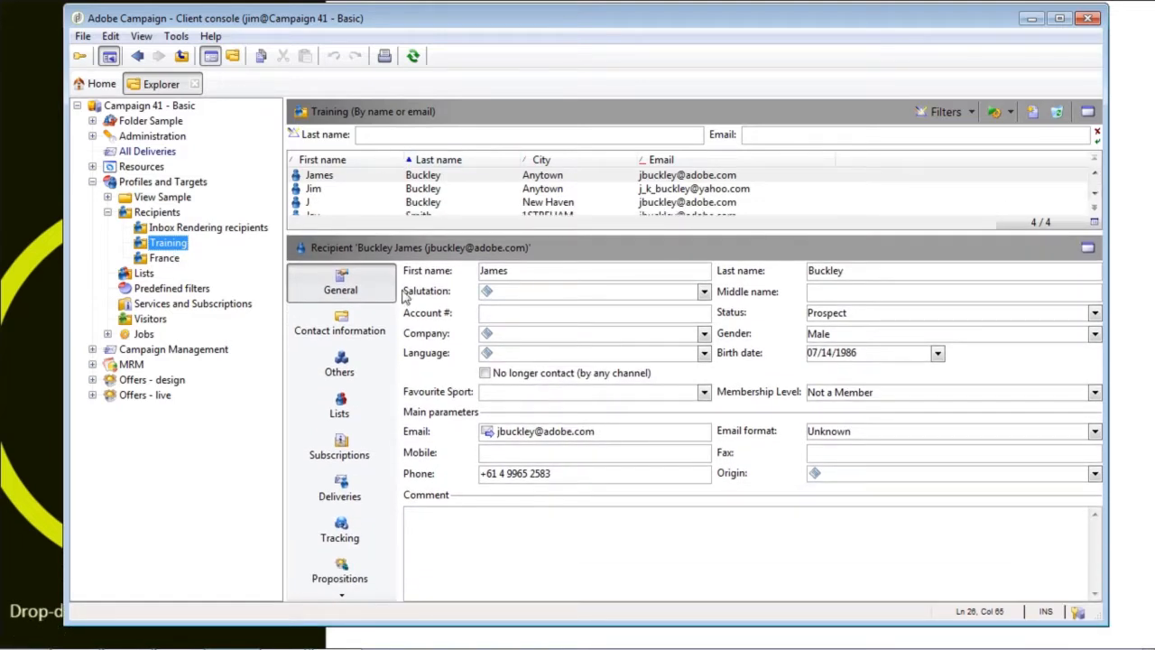
click(341, 595)
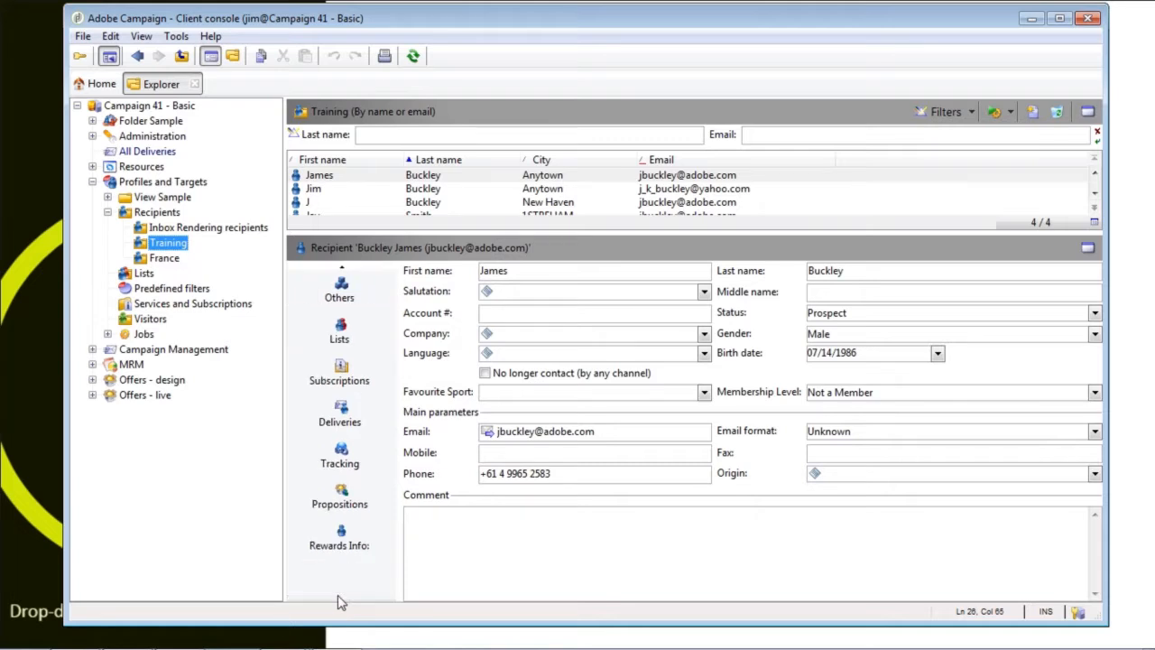
click(337, 543)
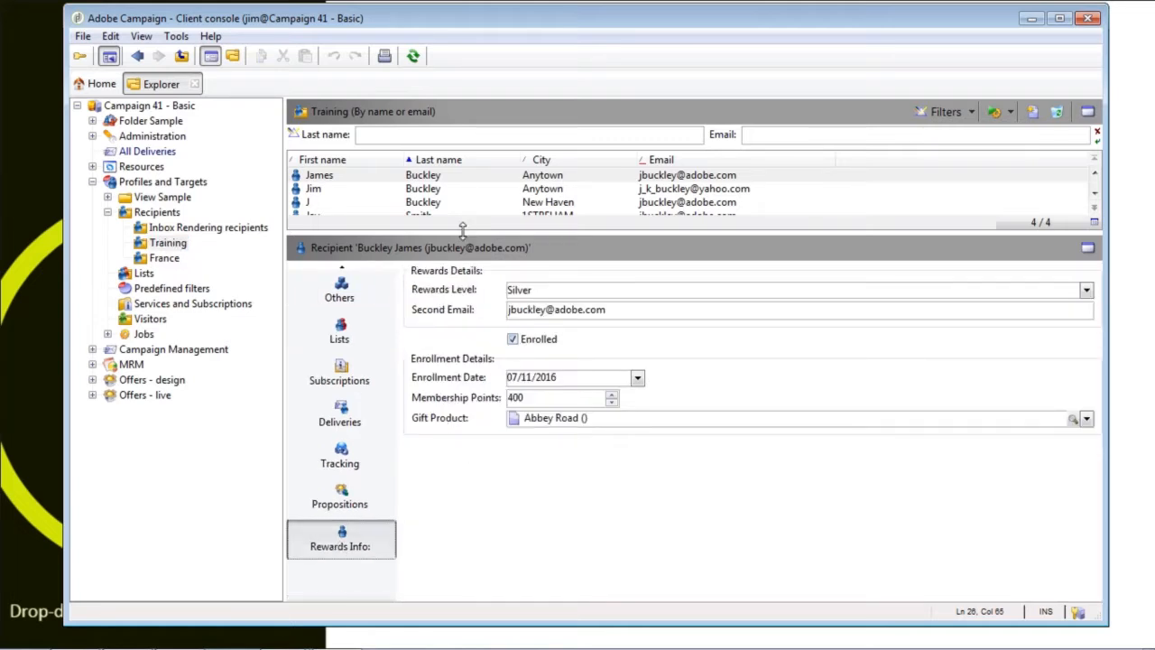
drag(462, 230, 462, 268)
click(443, 181)
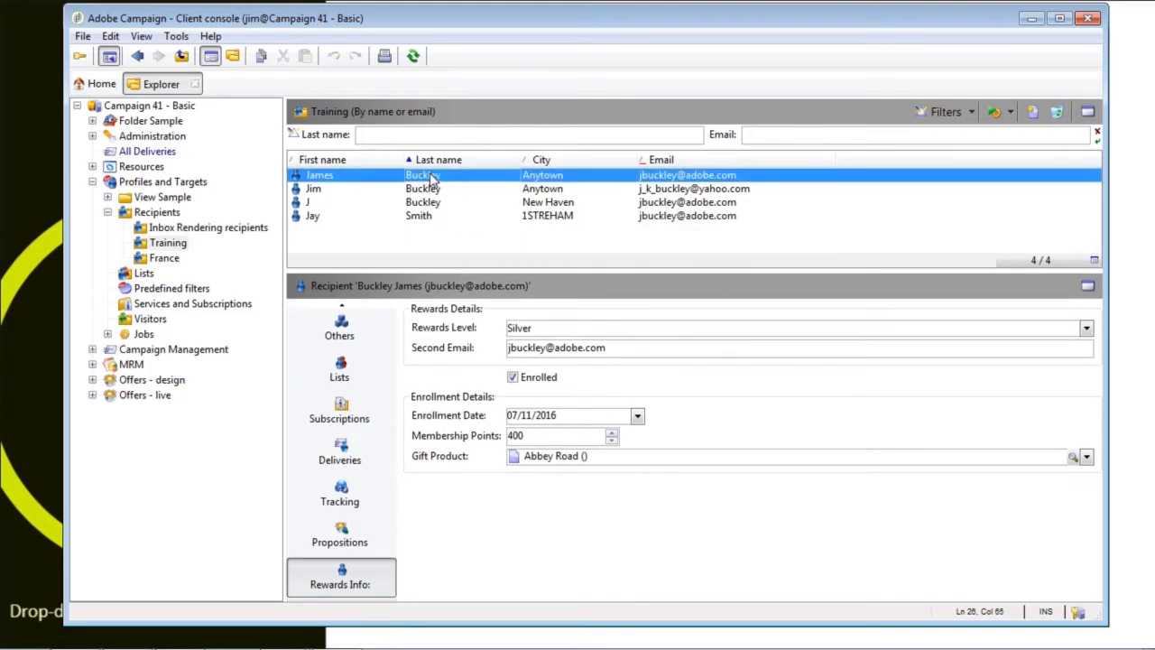
right_click(432, 178)
click(493, 186)
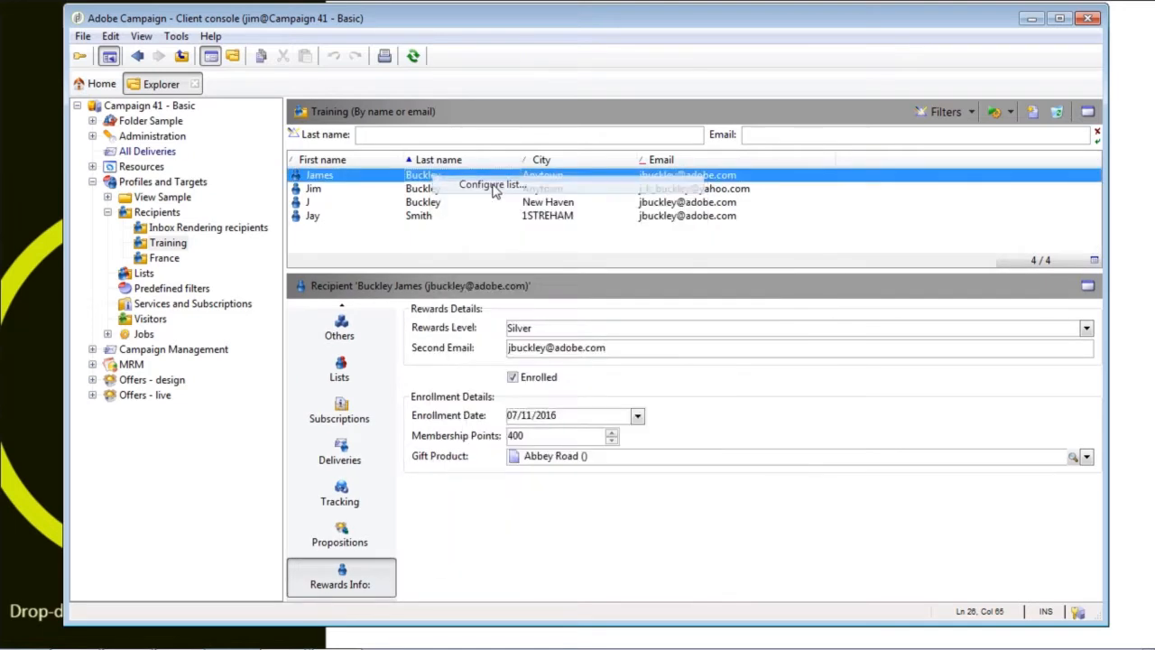
drag(521, 246, 512, 360)
click(308, 343)
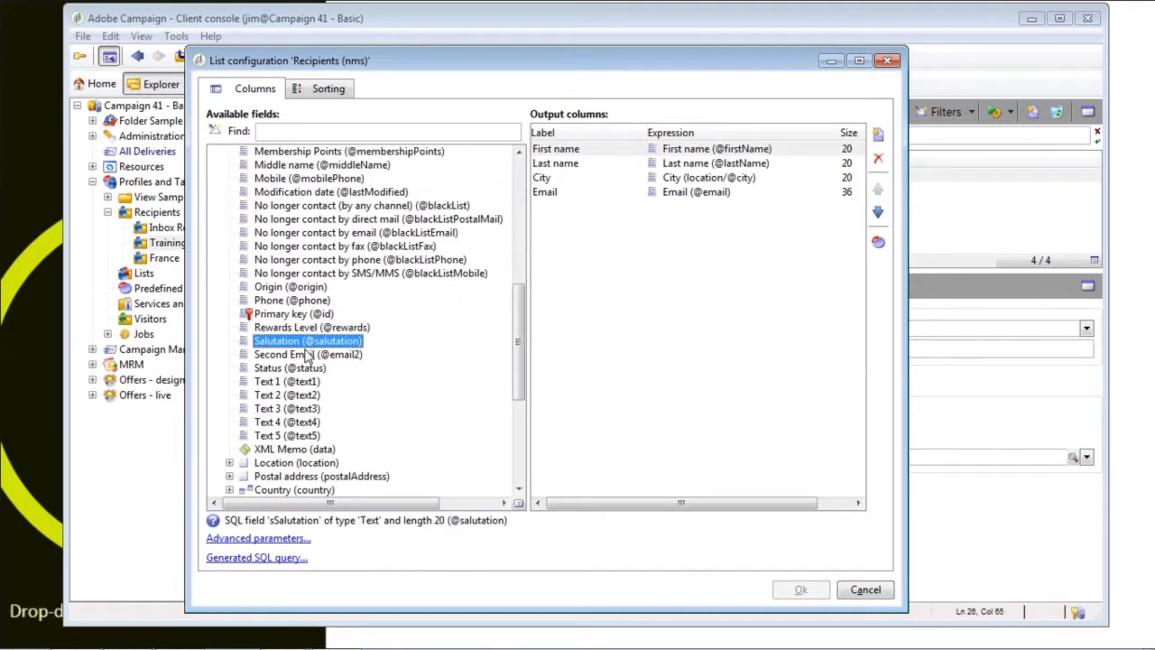
click(306, 354)
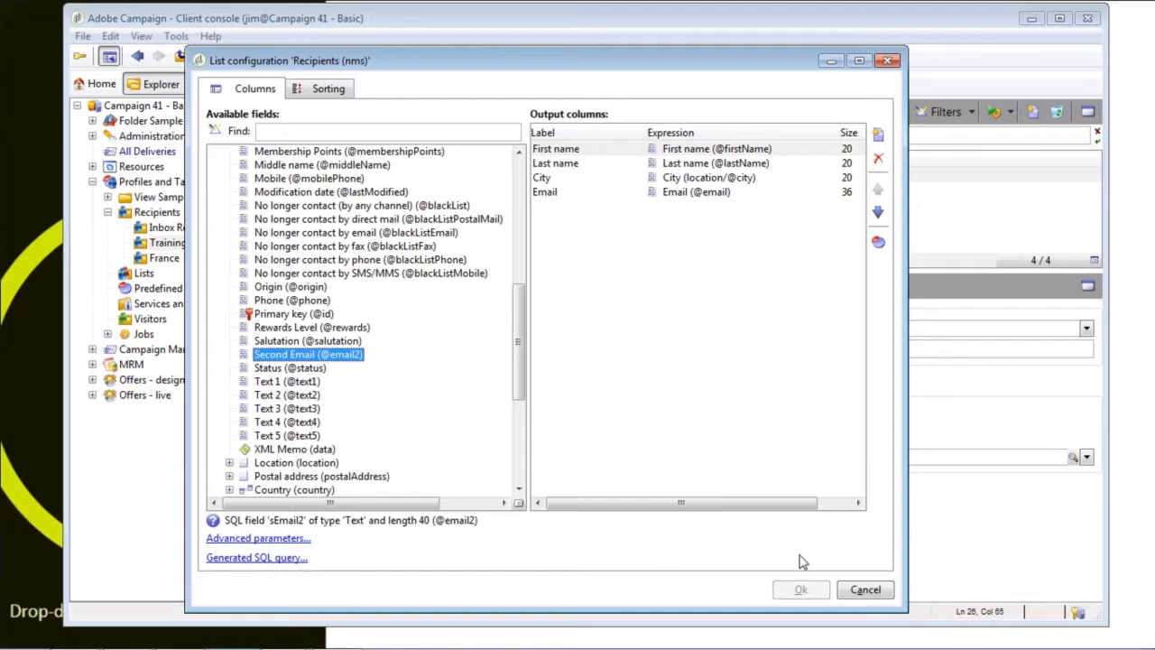
click(865, 589)
- Change the recipient's Gift Product to A Hard Day's Night, chosen from the filtered product list
click(564, 456)
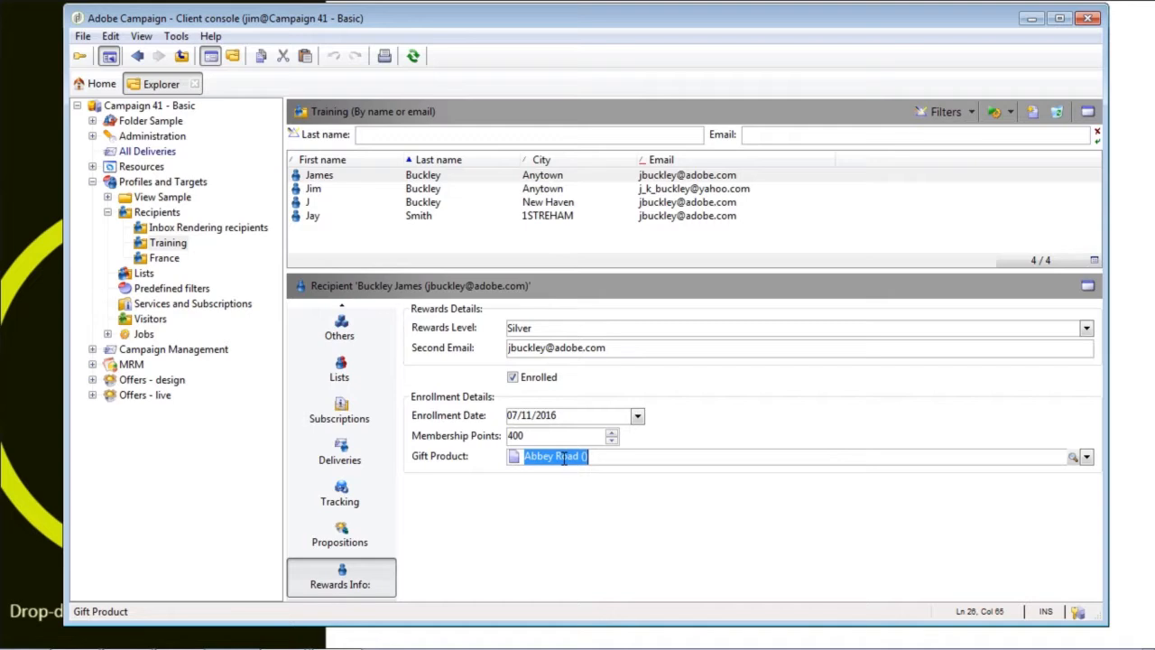
click(1075, 459)
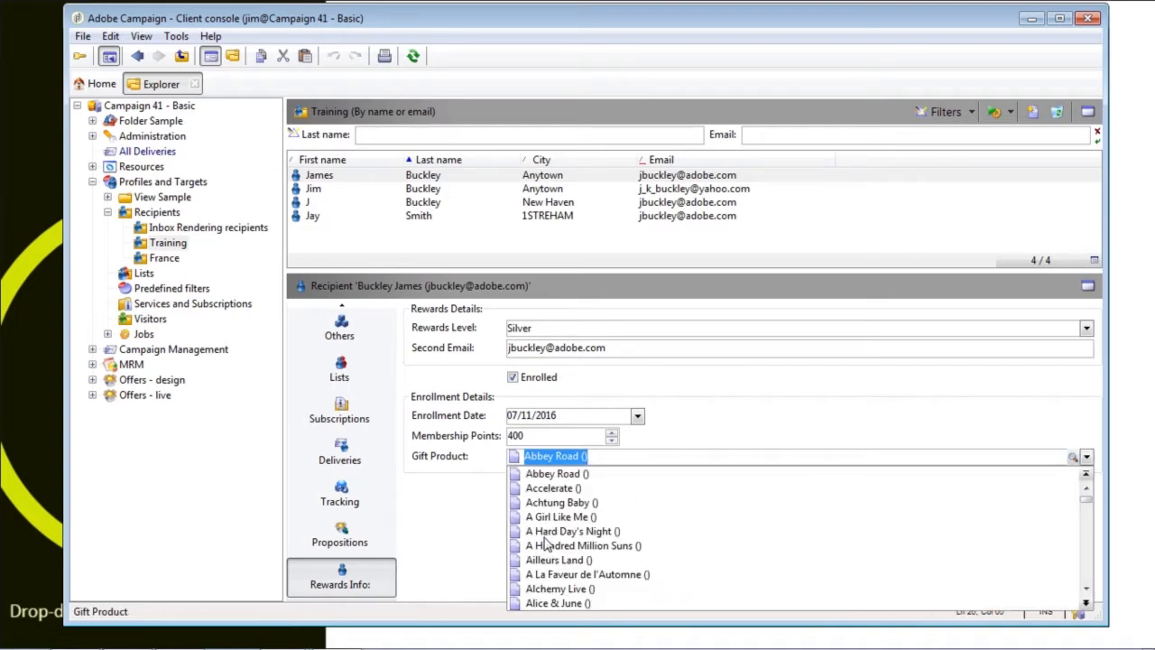
click(545, 532)
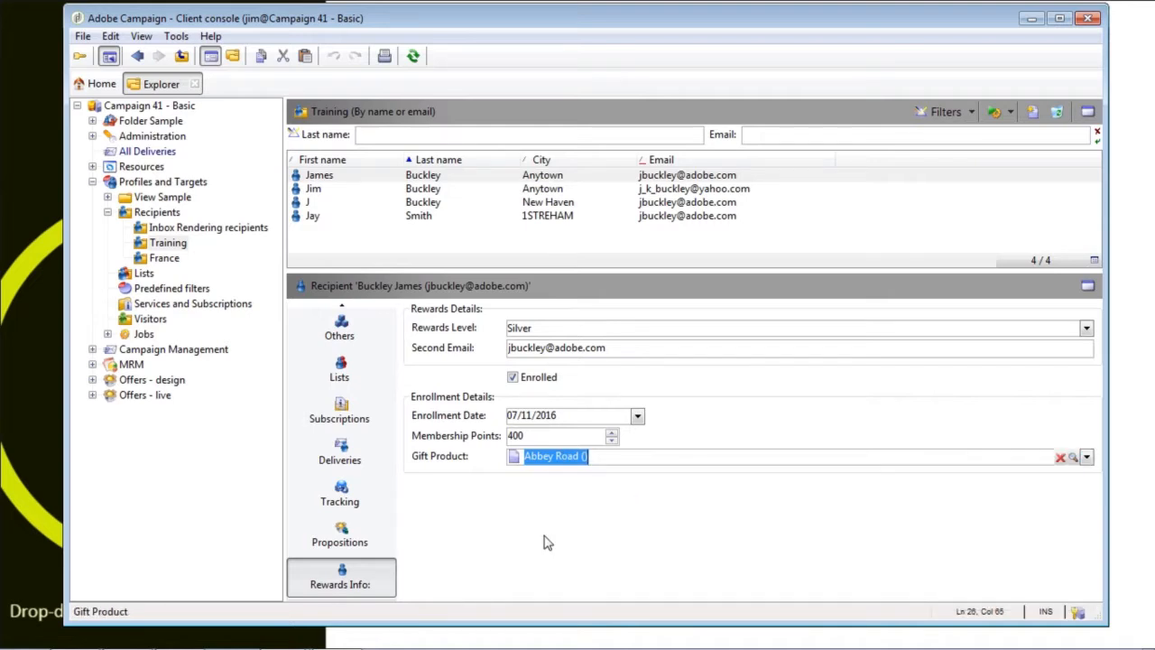
click(646, 463)
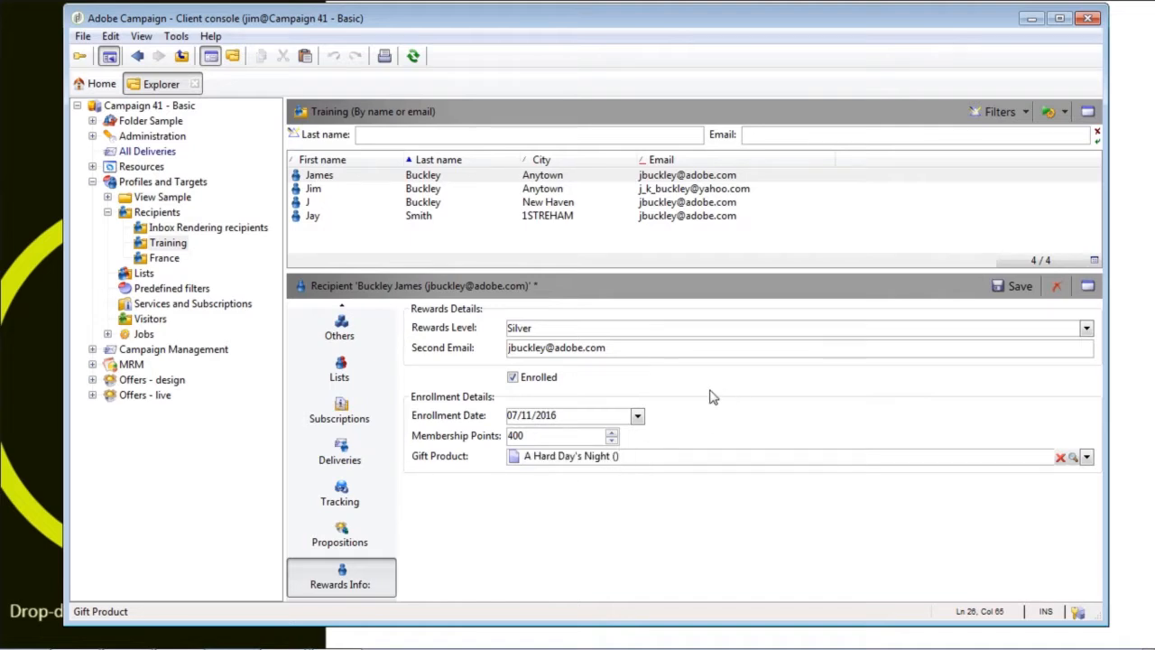
- Discard the unsaved recipient change and open the Recipient (nms) form under the Administration configuration's input forms
click(92, 136)
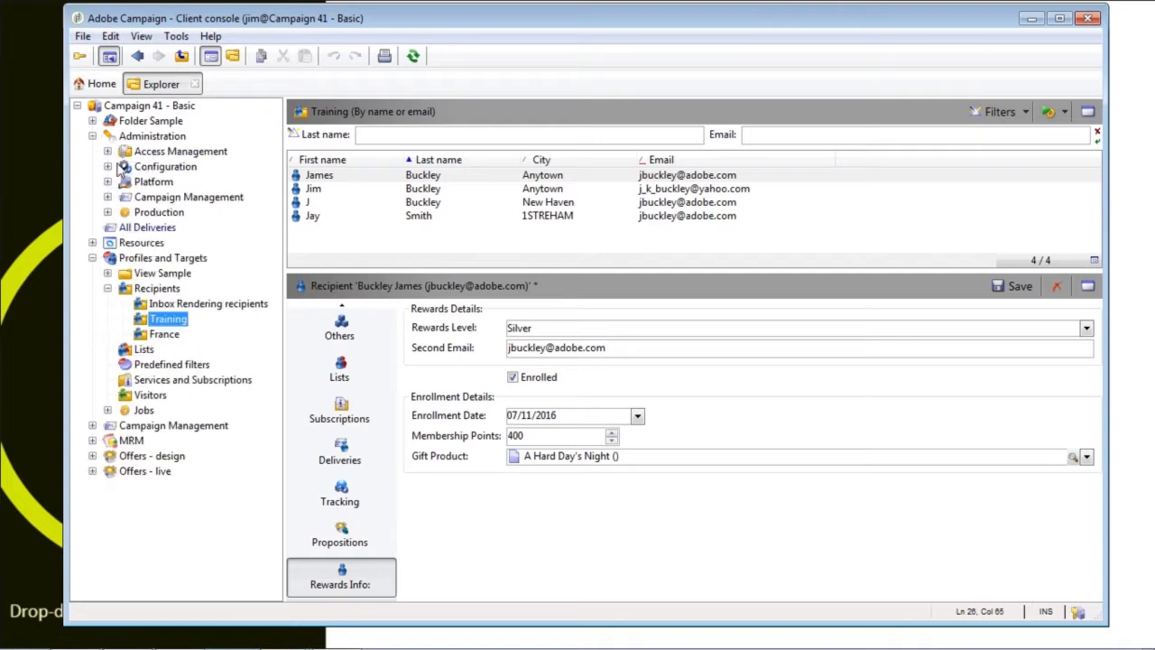
click(108, 167)
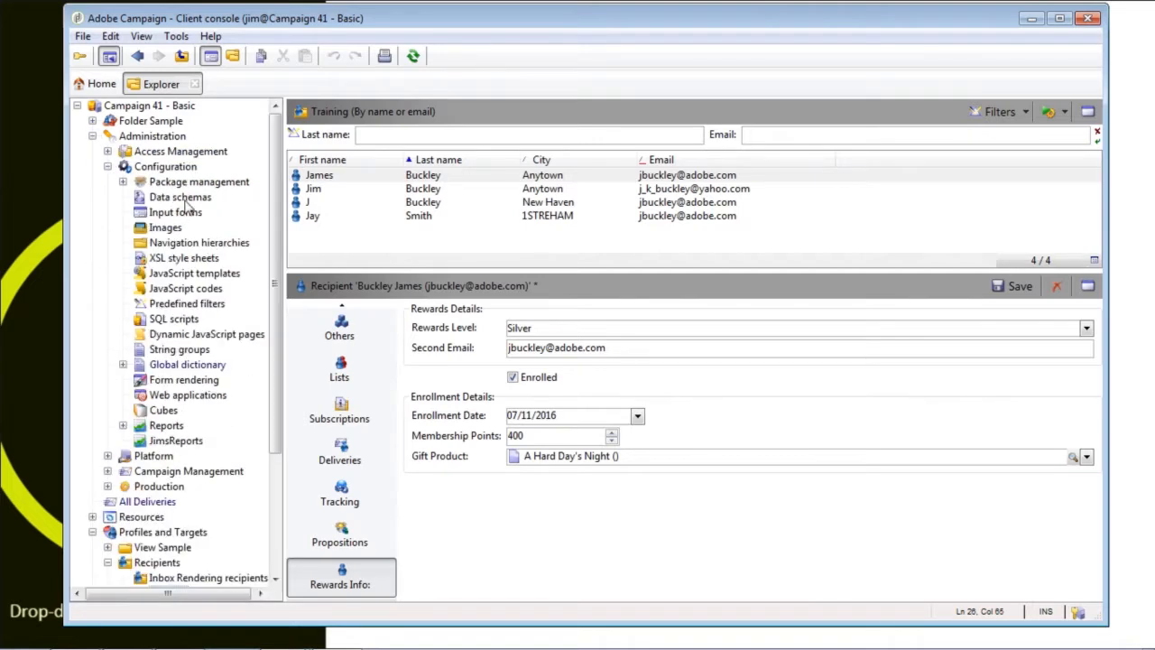
click(174, 215)
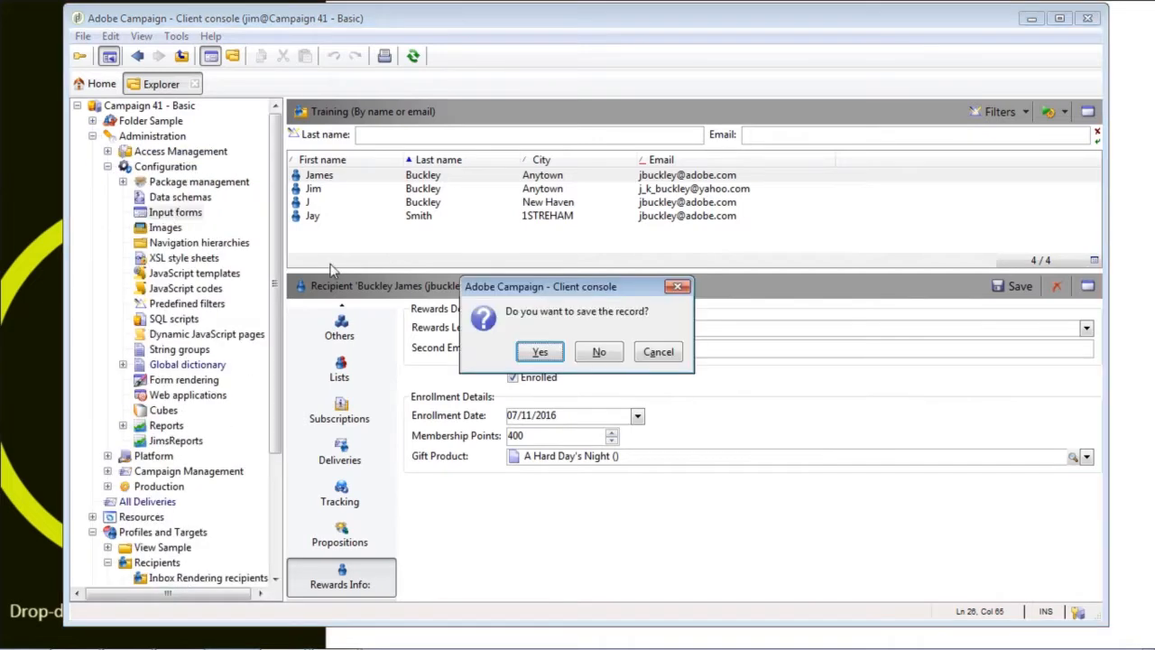
click(595, 352)
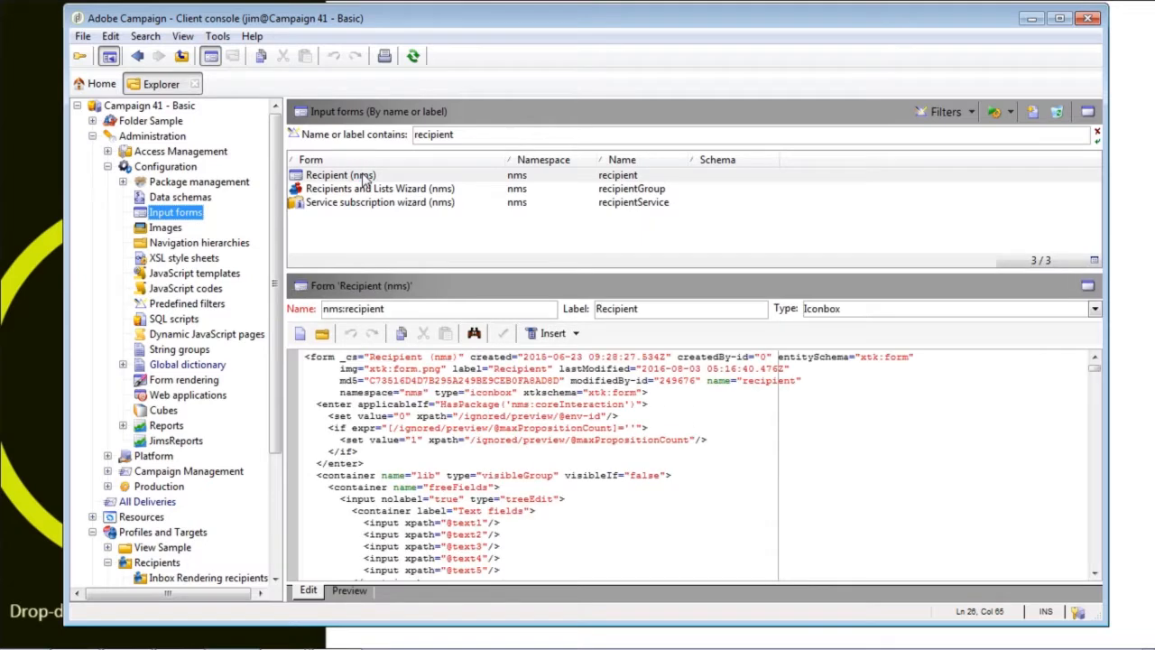
click(365, 177)
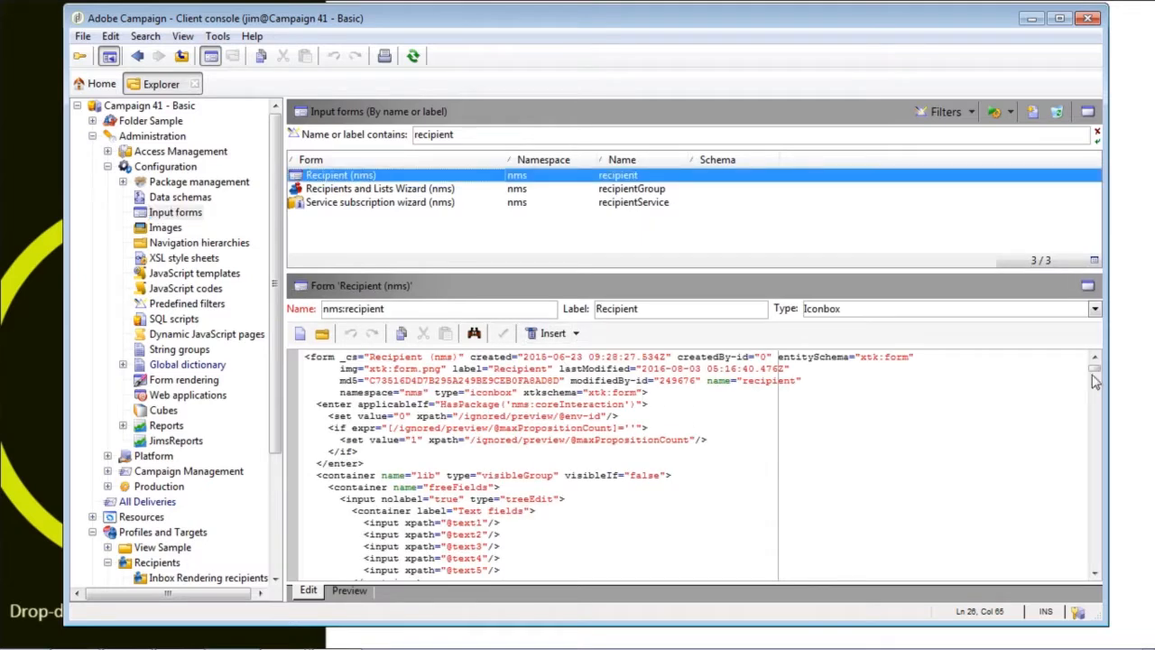
drag(1097, 378, 1099, 553)
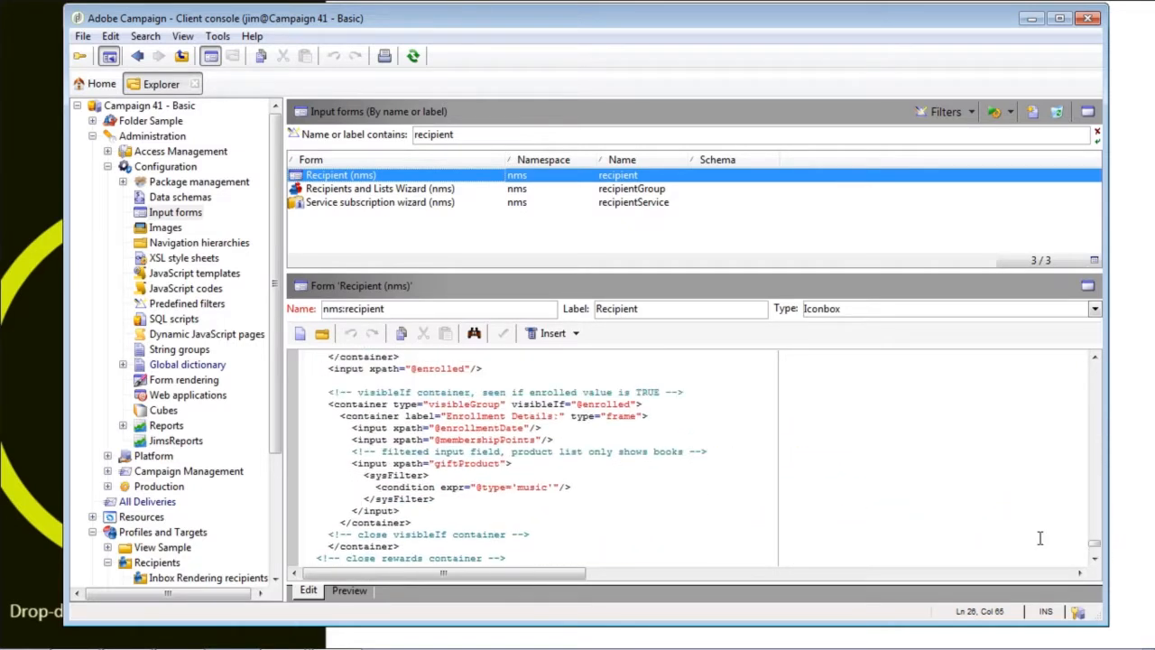
double_click(532, 488)
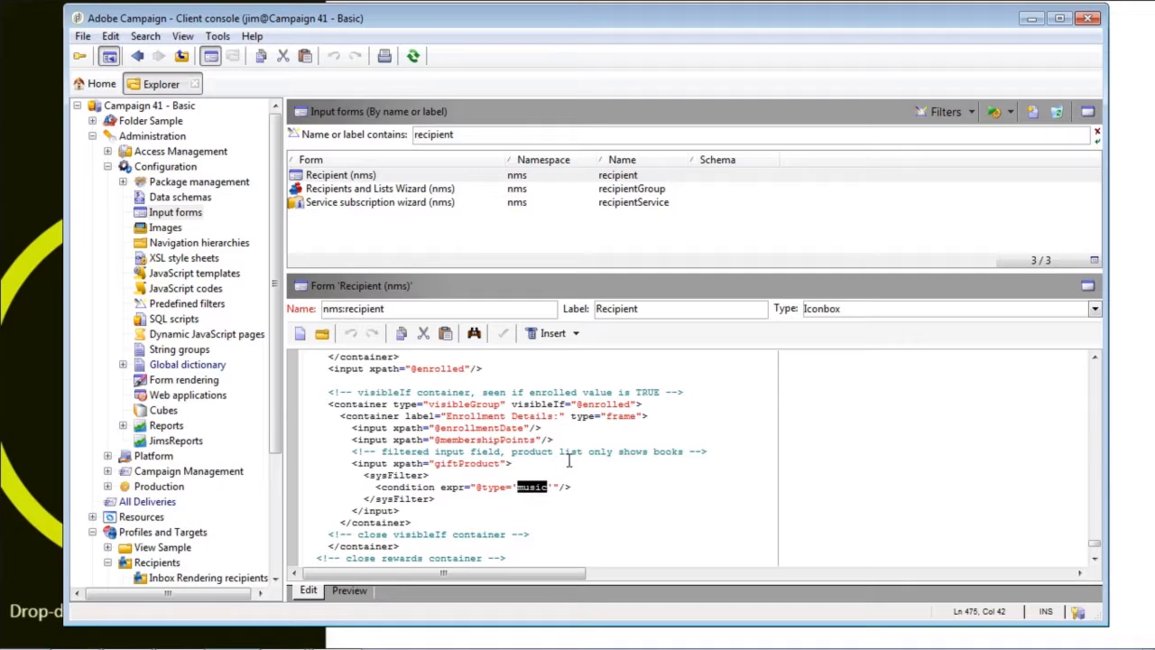
text(book)
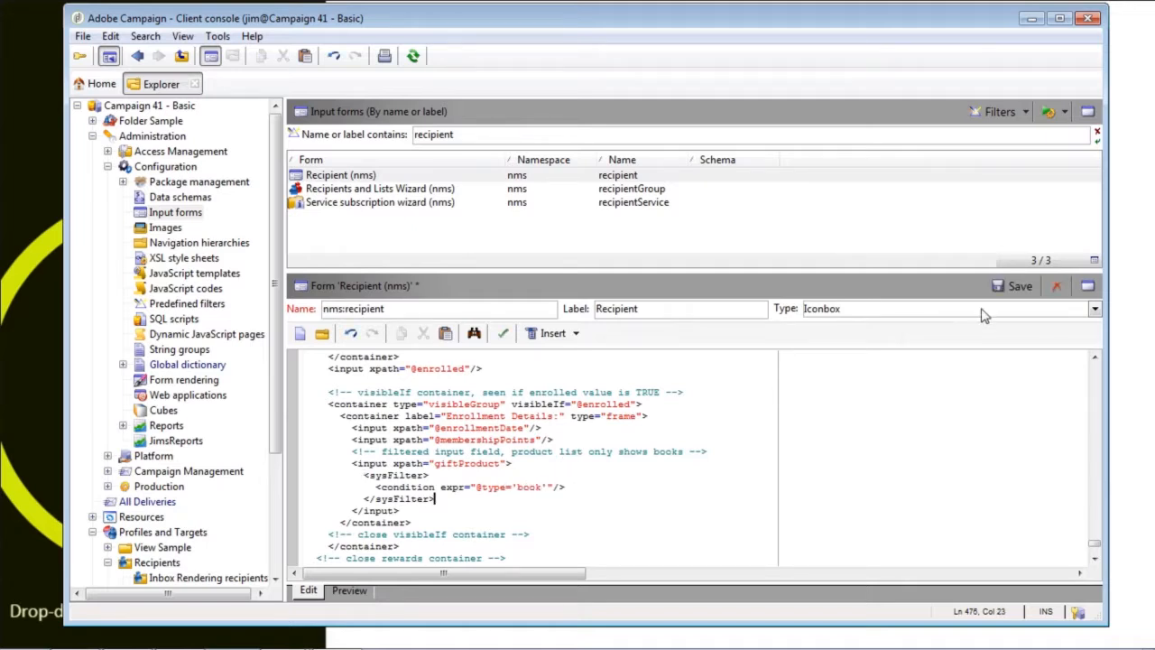
click(1011, 286)
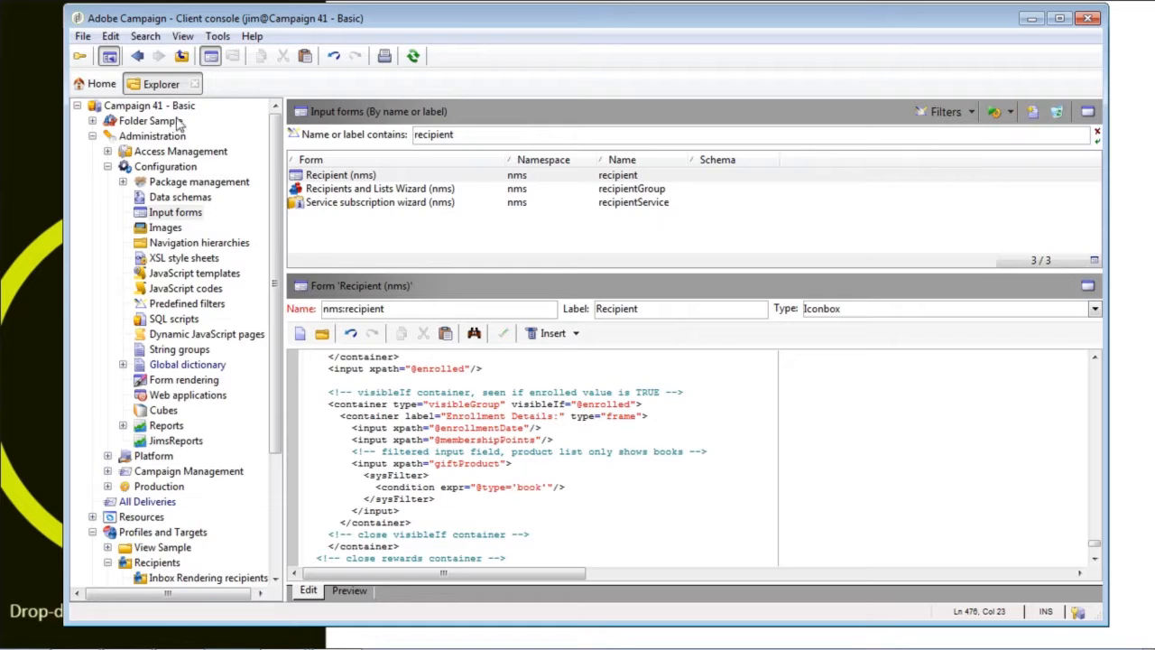
- Disconnect and log in again with the account password to load the edited Recipient form
click(82, 36)
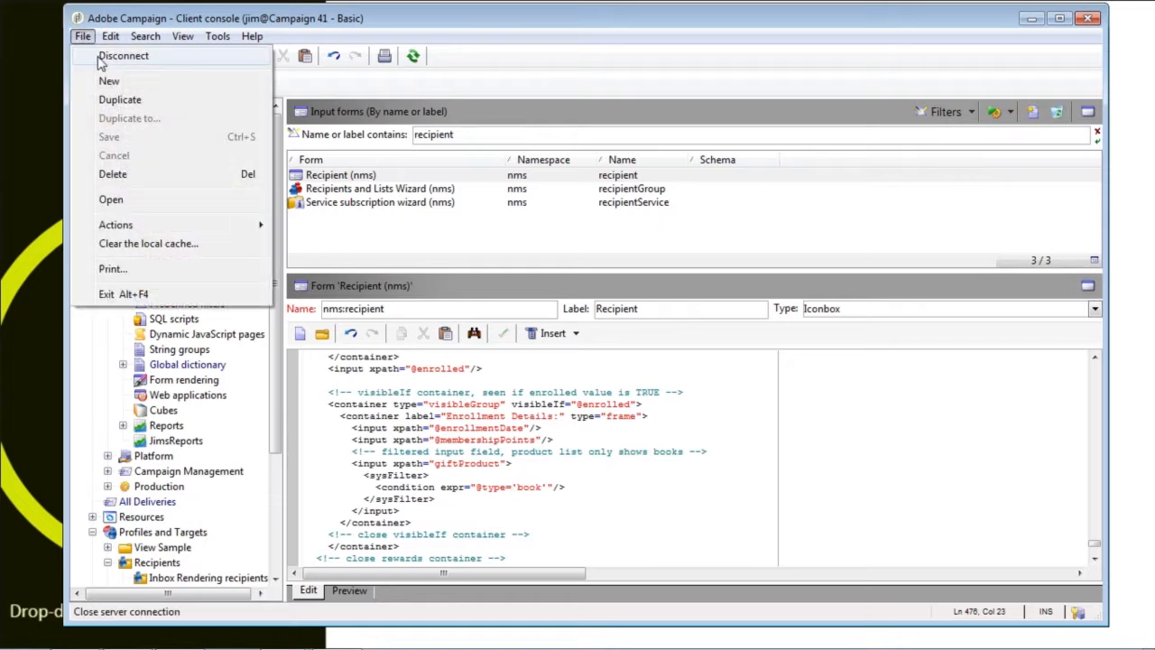
click(54, 53)
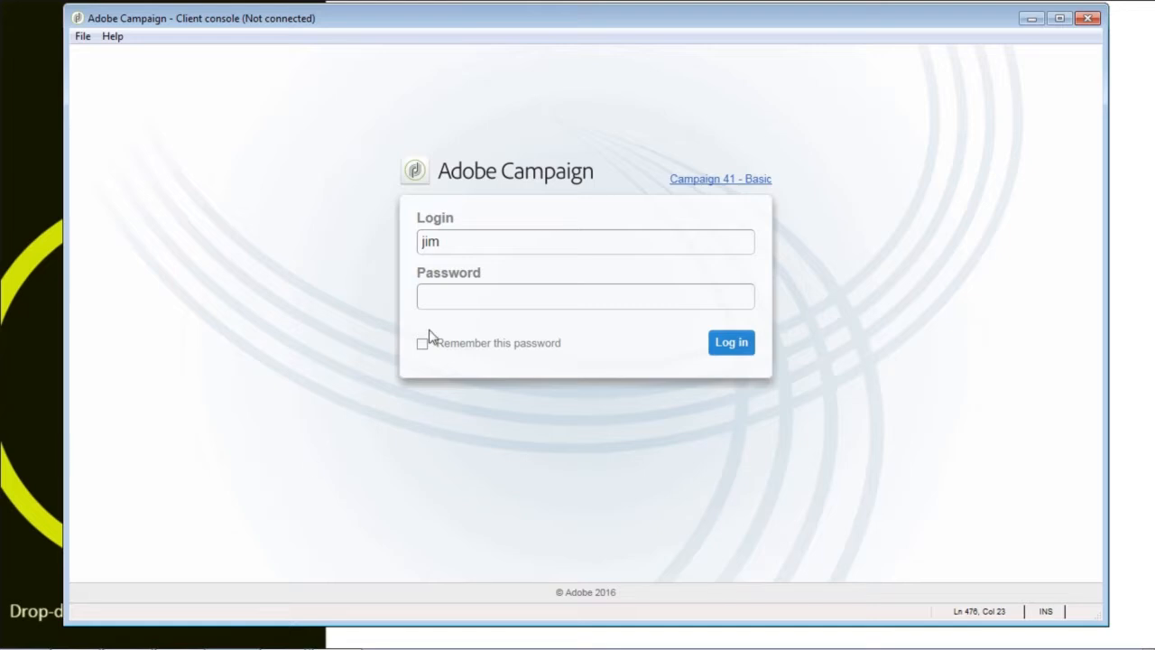
click(437, 291)
text(•••)
click(730, 341)
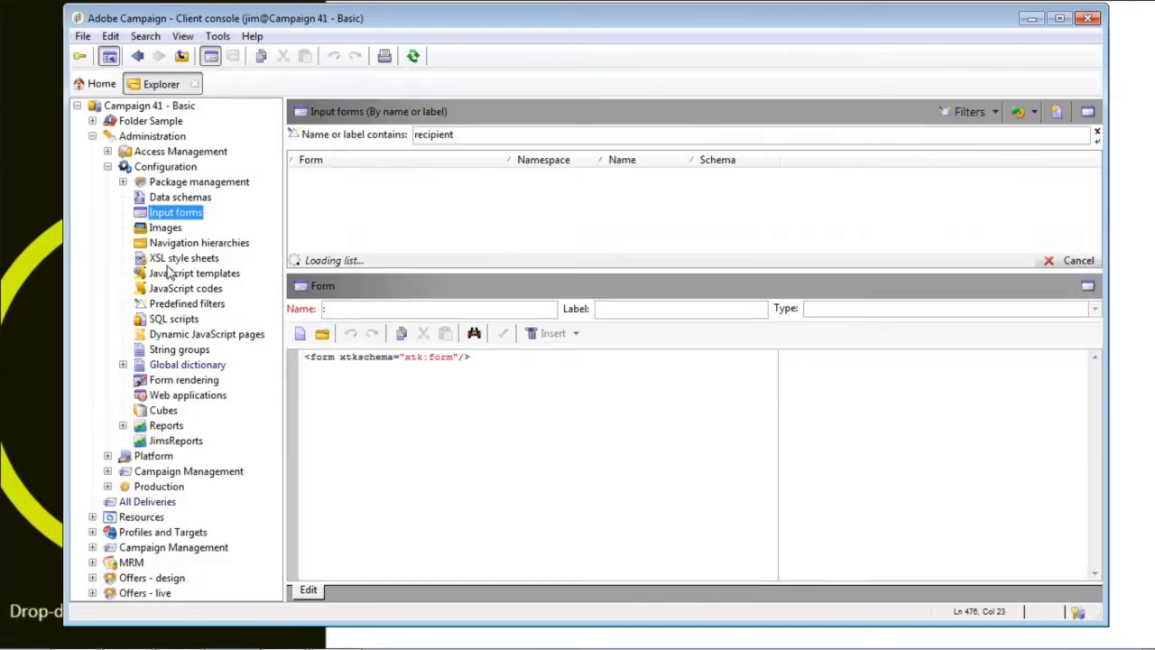
- Go to the Training recipients folder under Profiles and Targets and display the first recipient's Rewards Info
click(92, 136)
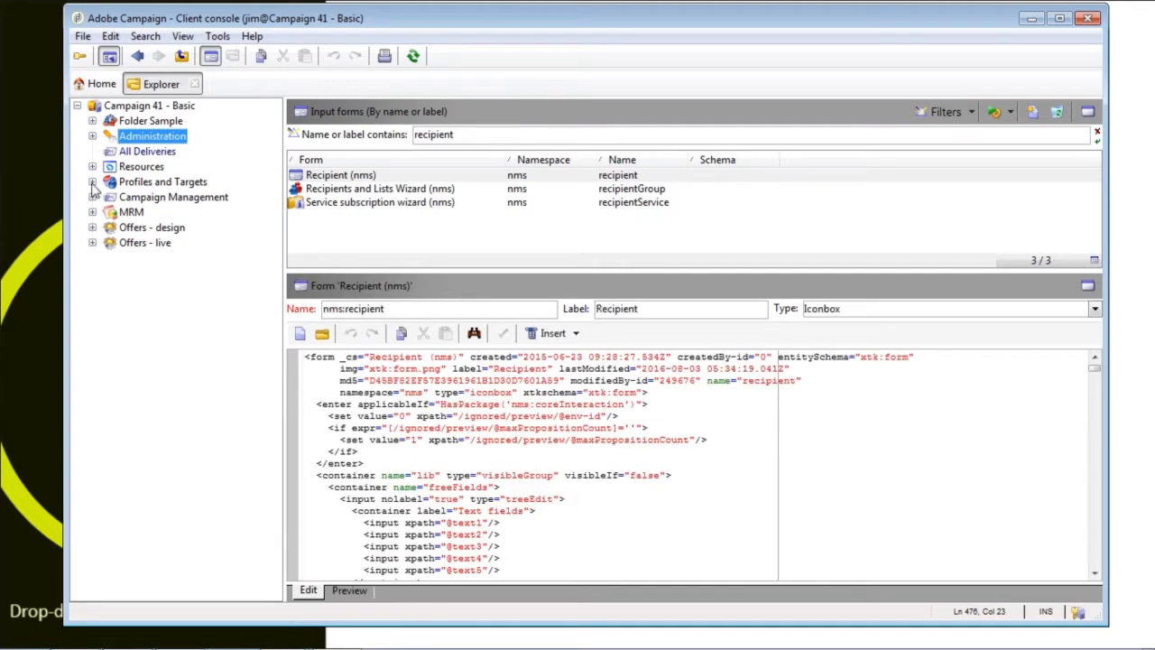
click(92, 182)
click(107, 213)
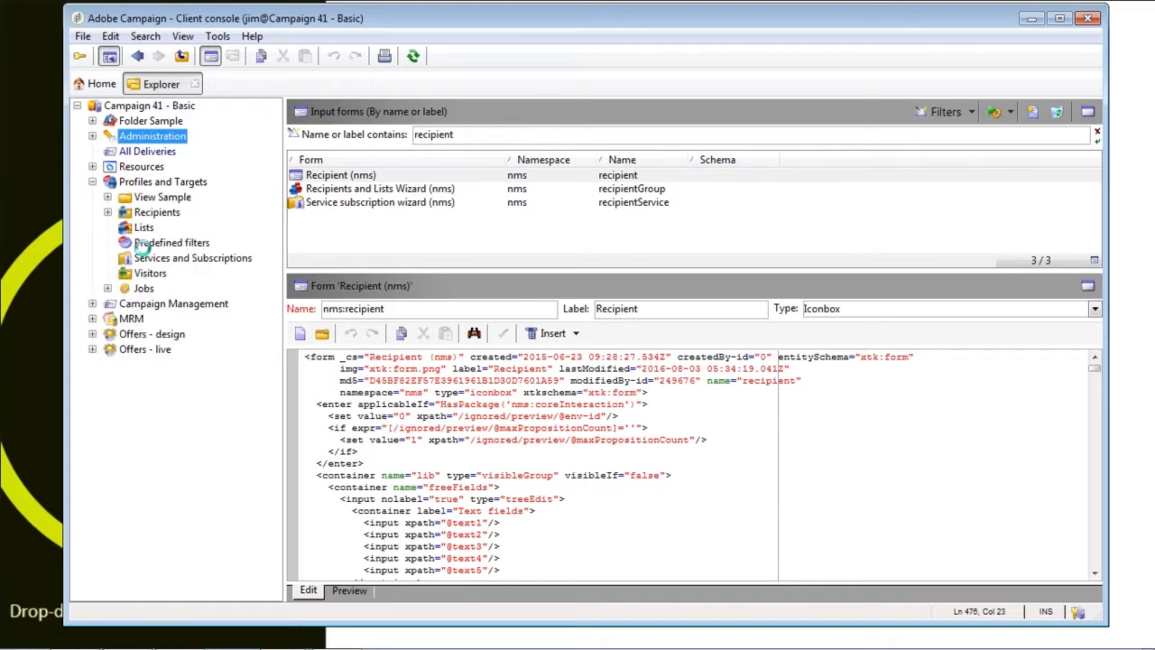
click(166, 244)
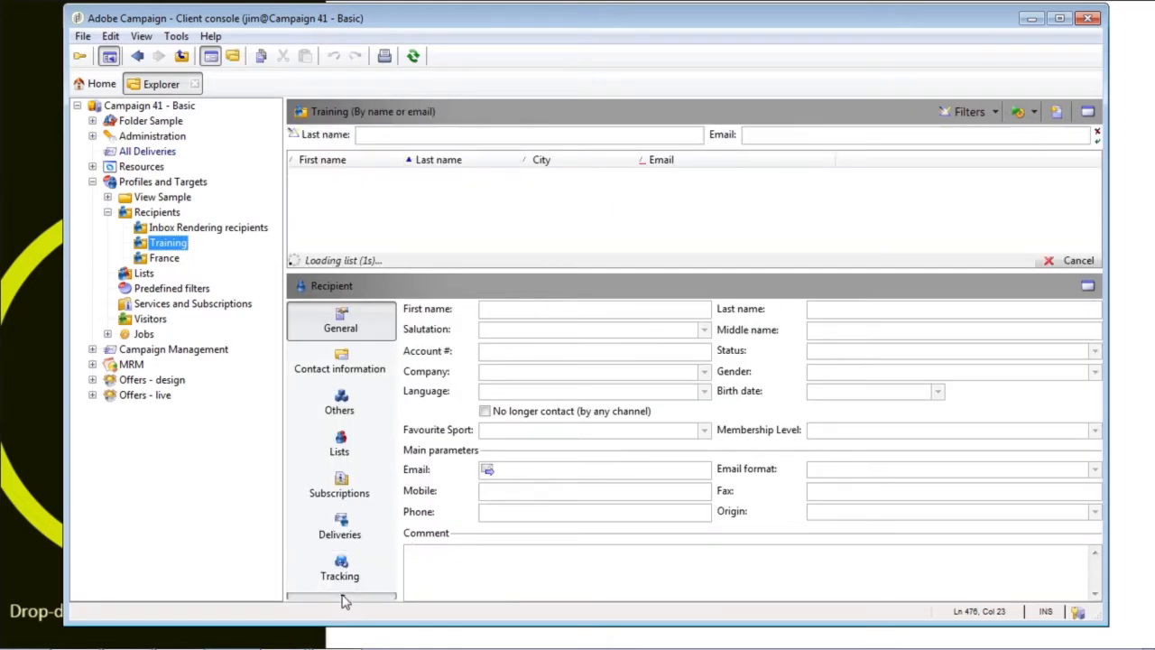
click(341, 597)
click(343, 587)
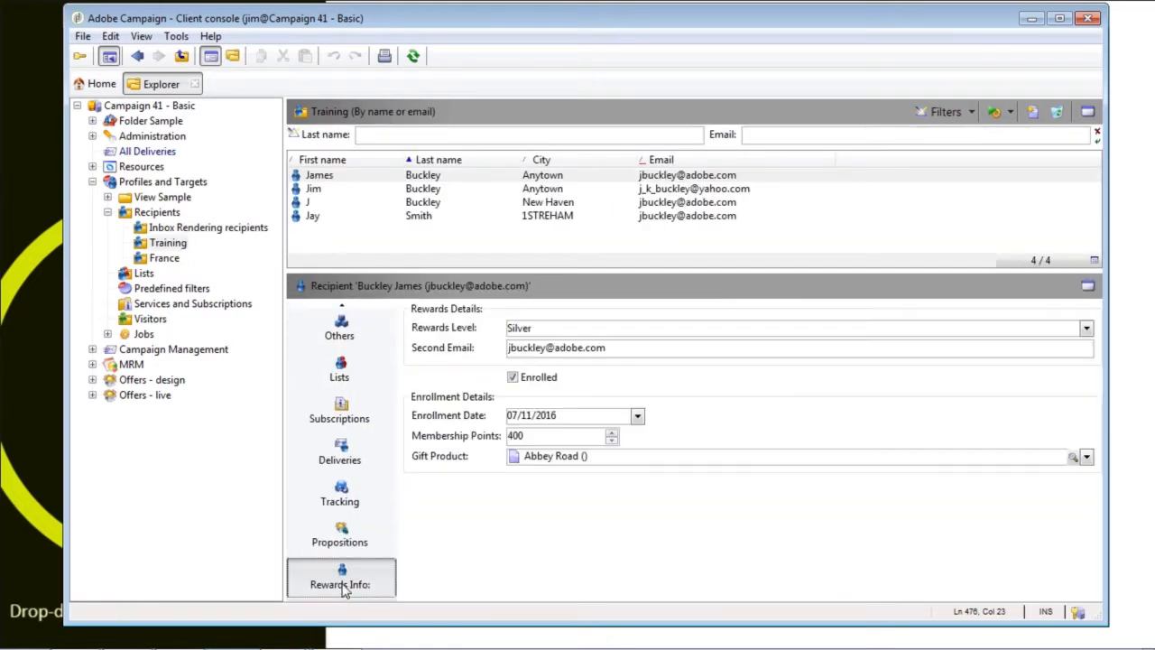
- Choose All that remains (Harper Collins) as the recipient's gift product
click(584, 459)
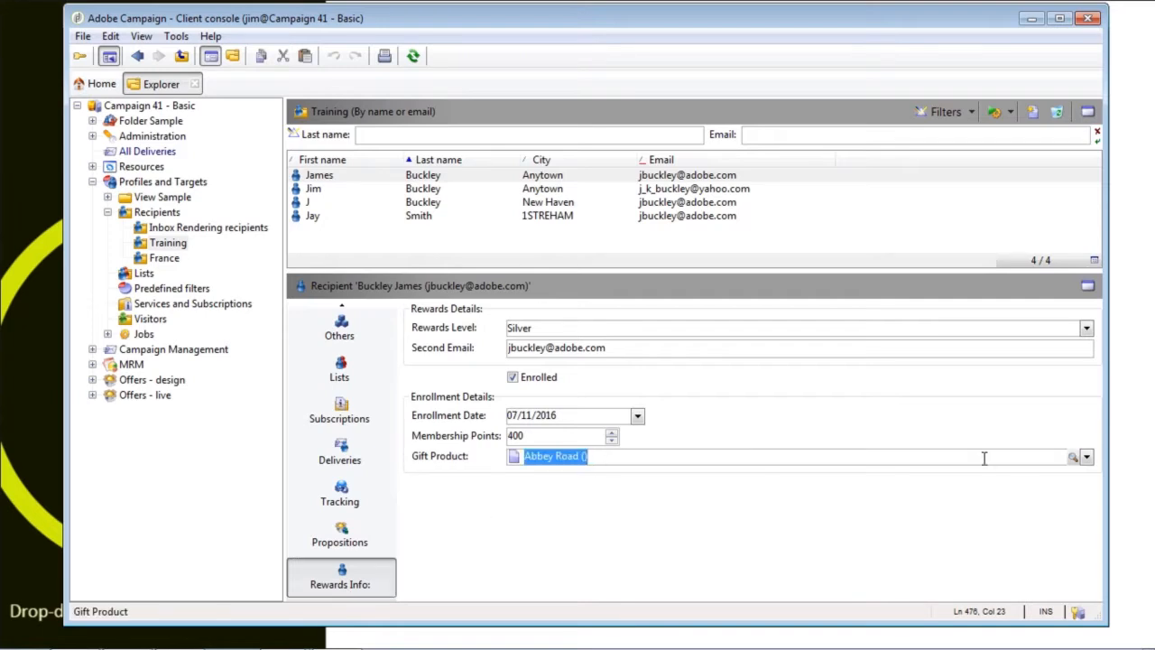
click(1086, 456)
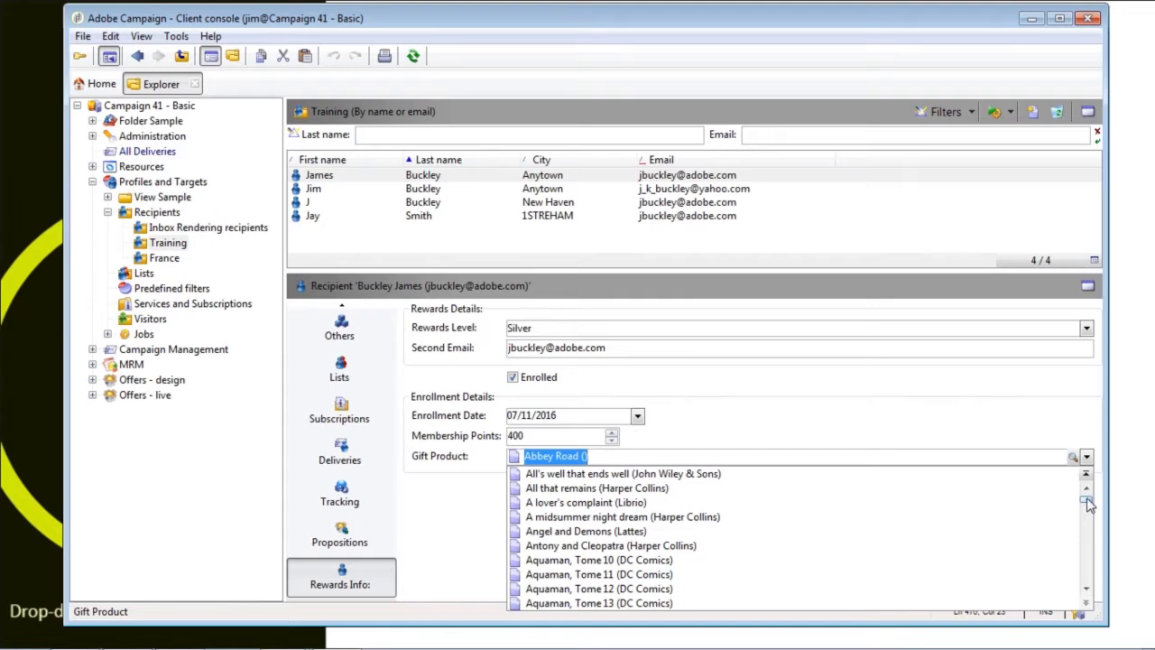
click(596, 489)
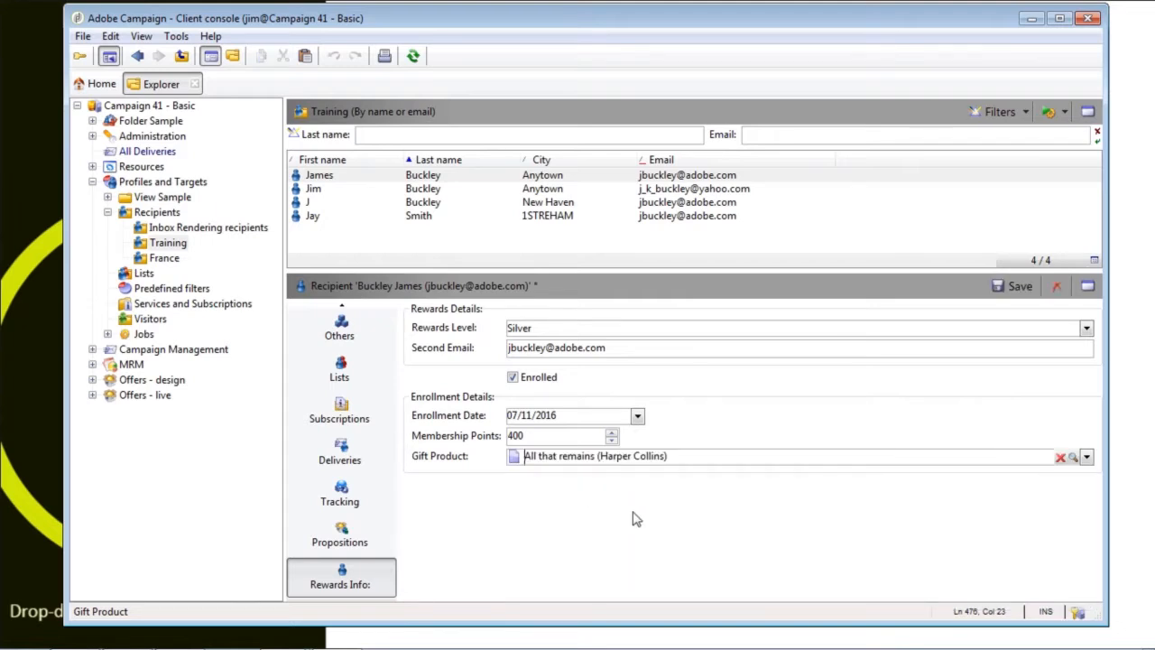
- Set the recipient's gift product to Fahrenheit 451 (Harper Collins) and save the record
click(1087, 458)
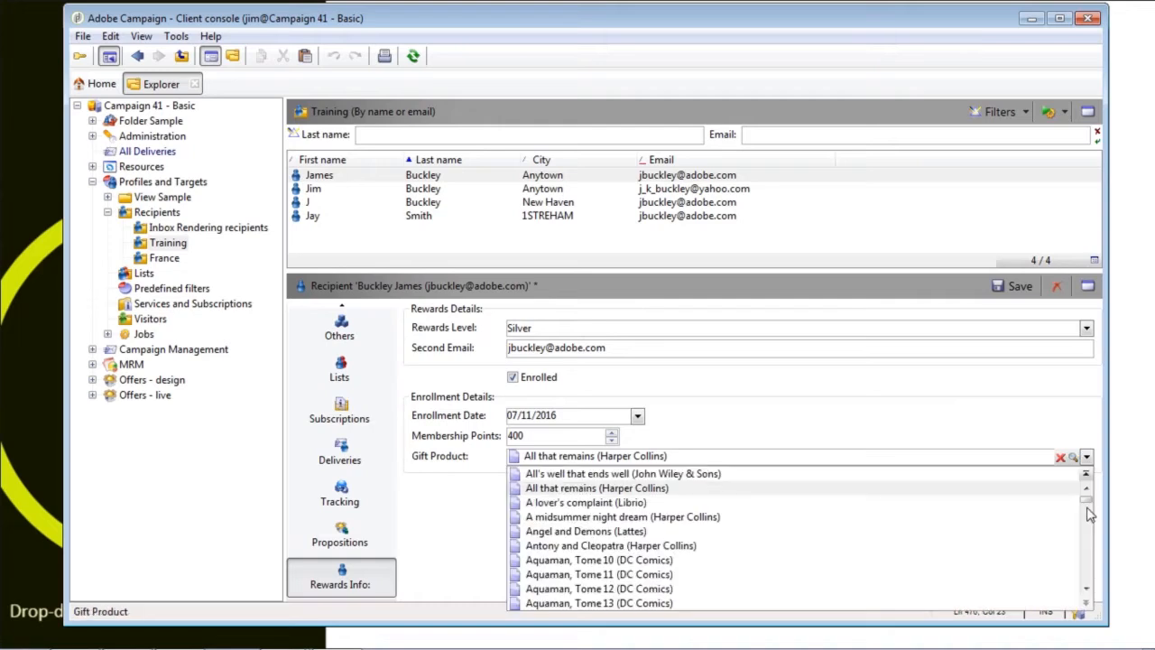
drag(1088, 505, 1101, 528)
scroll(1102, 528, down, 1)
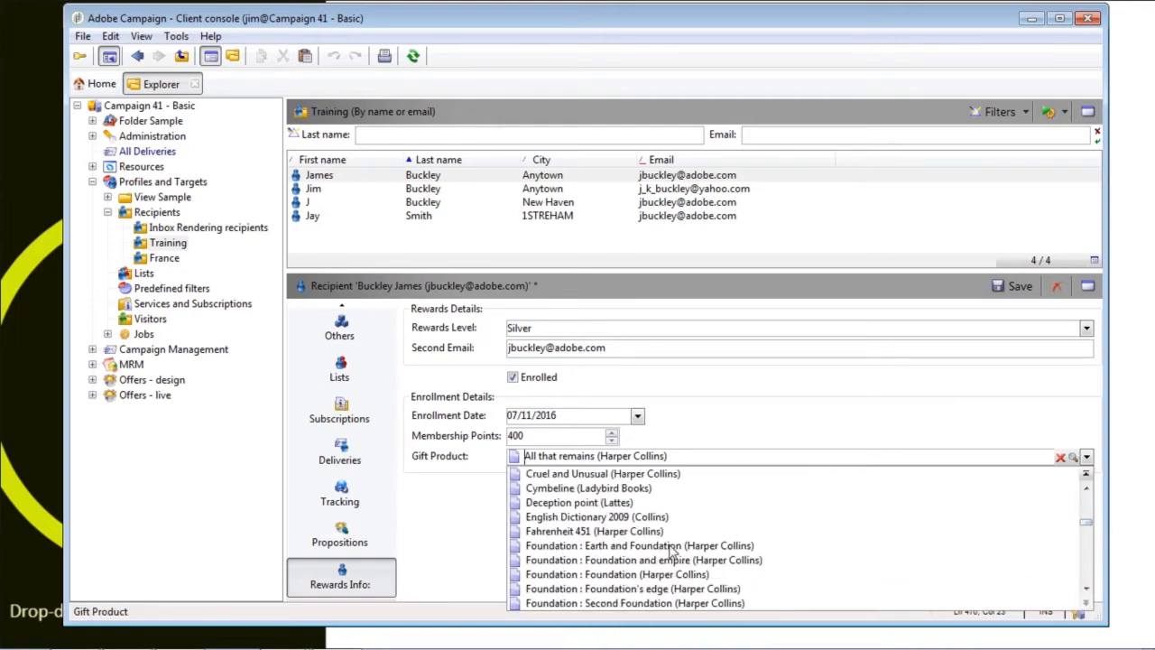
click(563, 532)
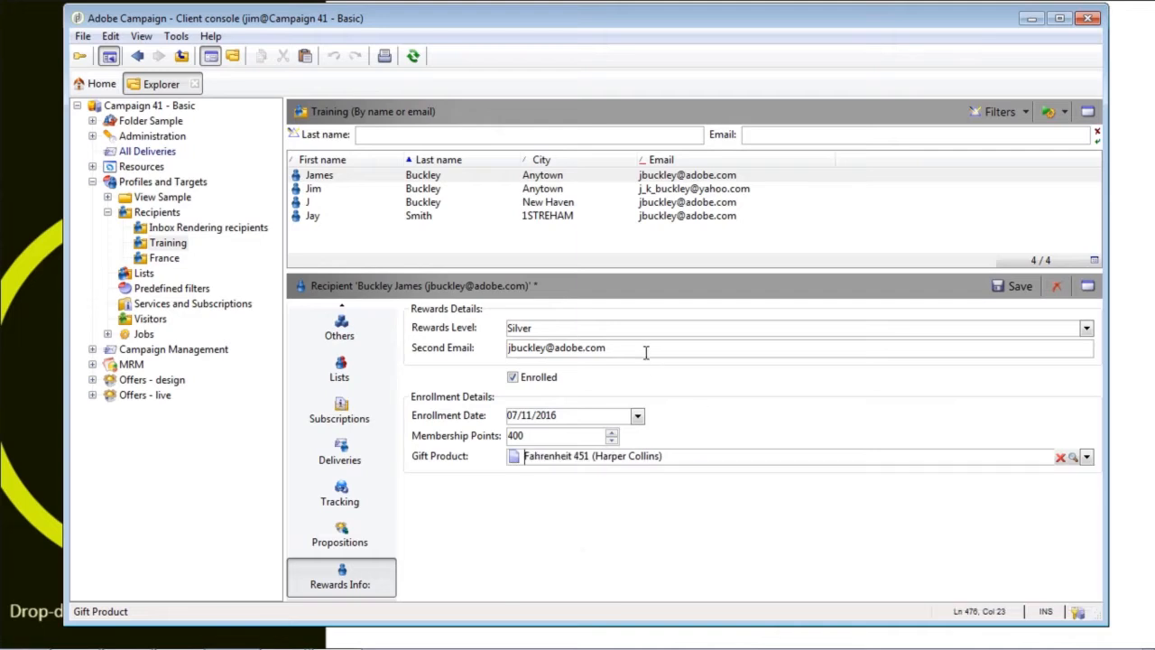
click(1013, 287)
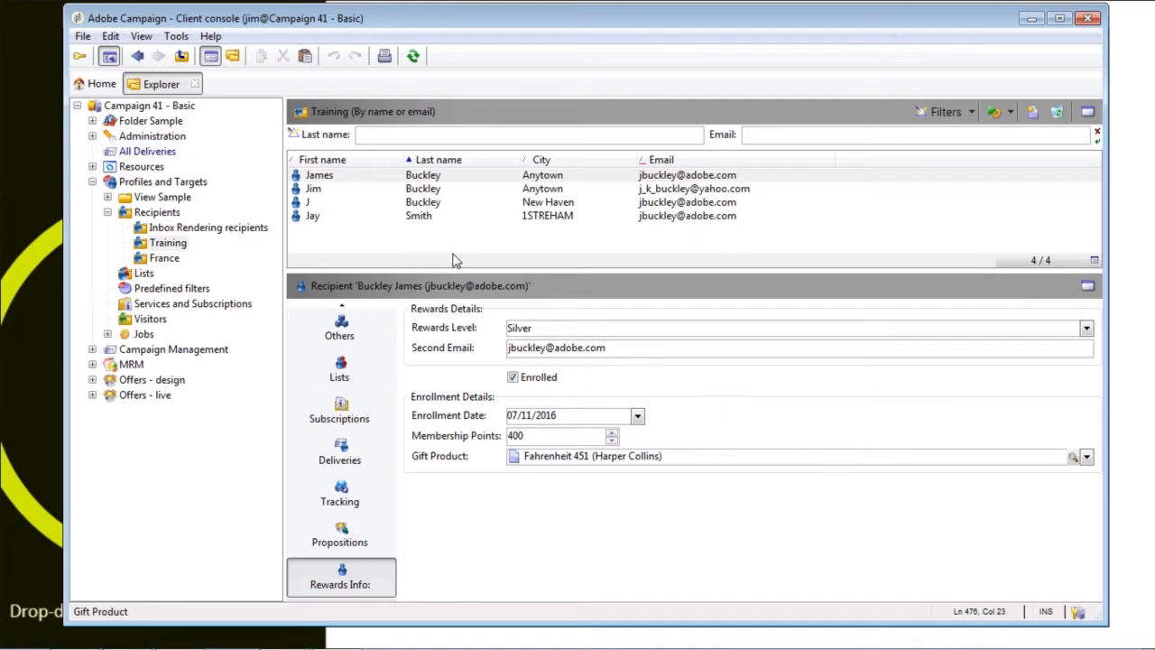
- Open the recipient list's column configuration and examine the Enrolled, Membership Points and Second Email entries among the available fields
click(434, 179)
right_click(434, 179)
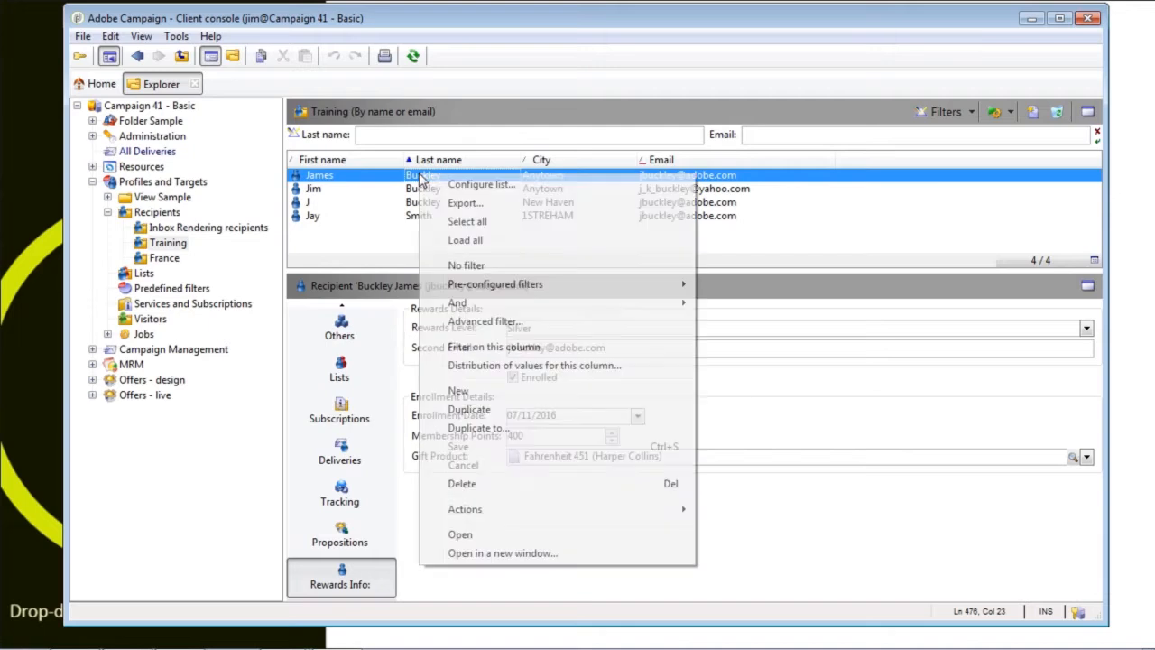
click(487, 185)
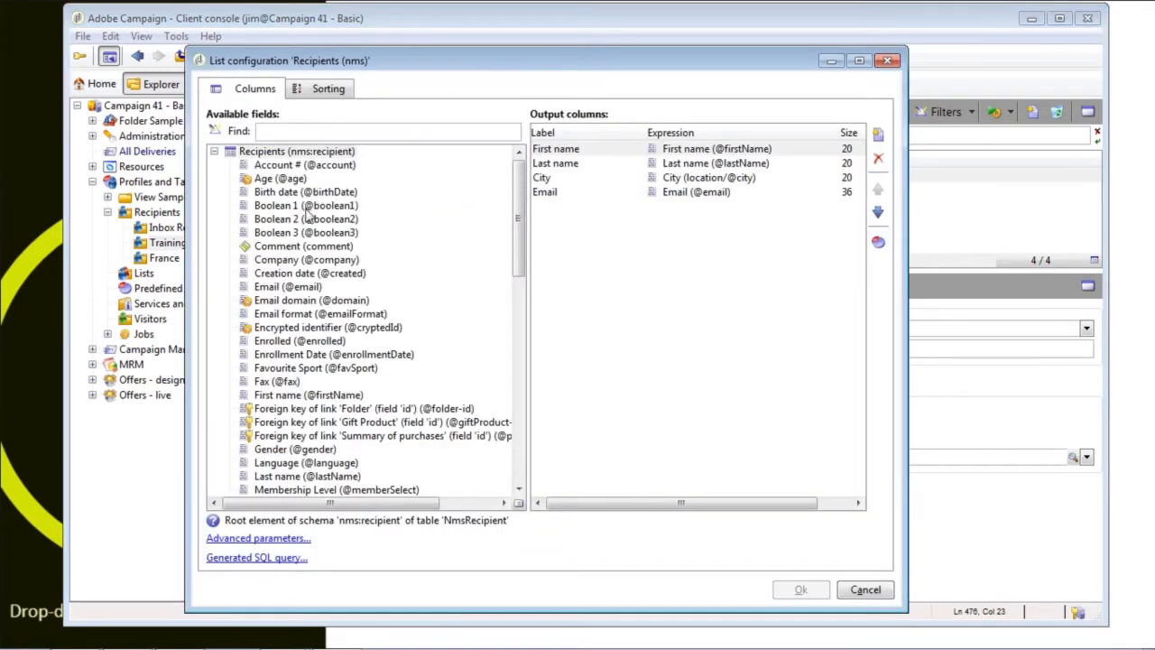
click(298, 341)
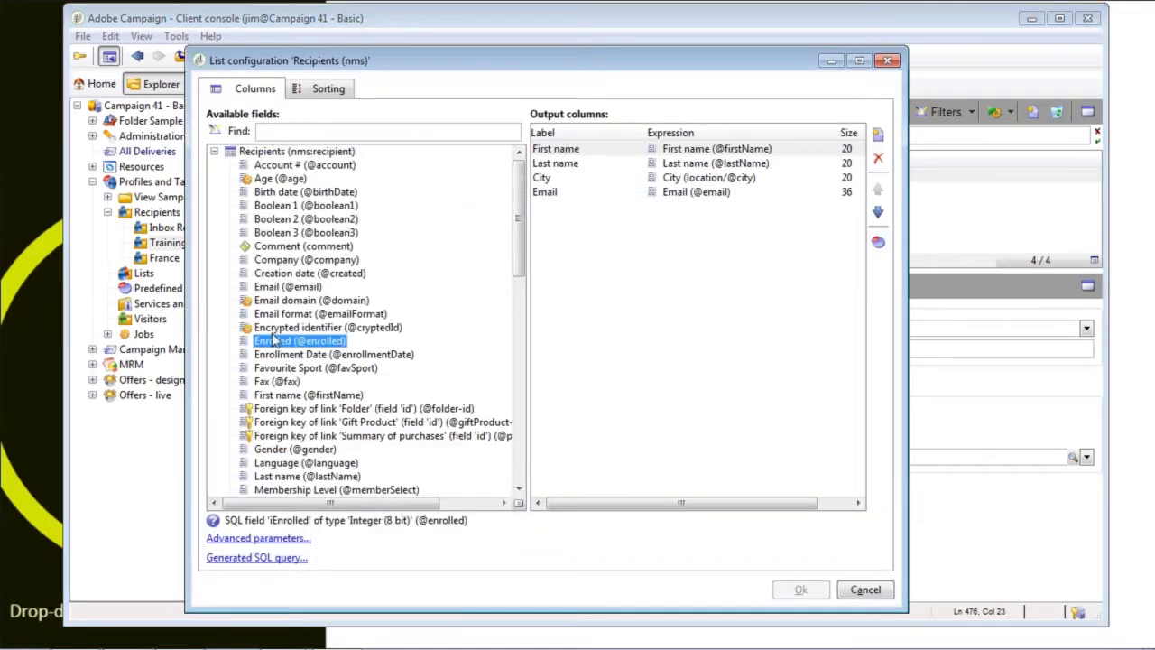
scroll(361, 359, down, 5)
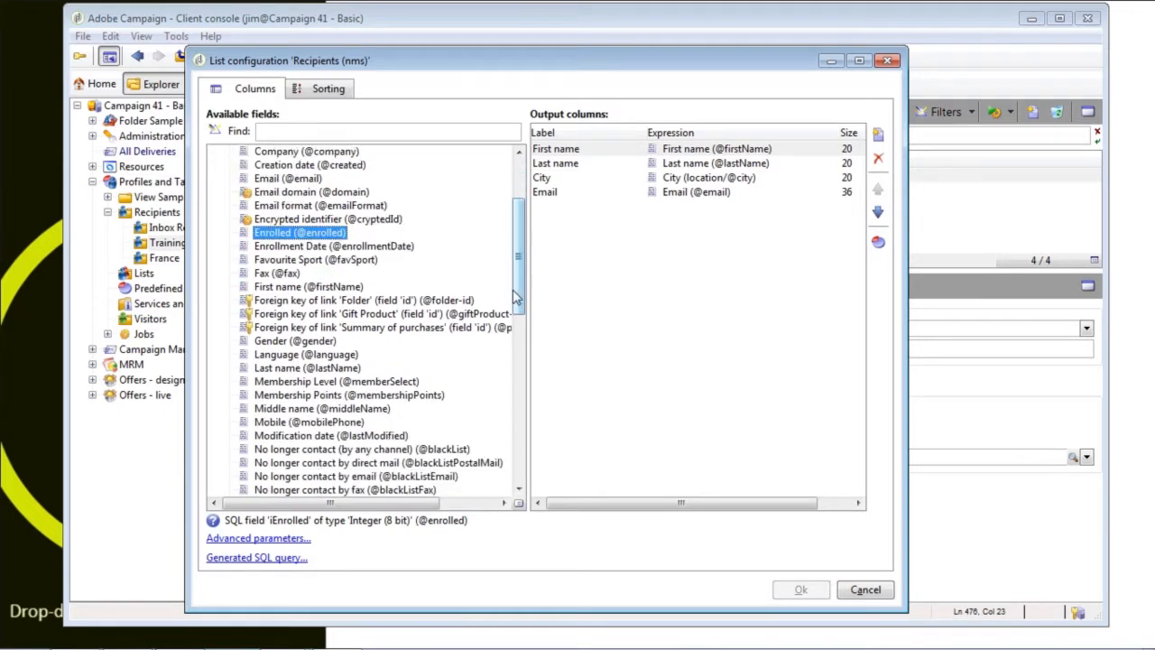
scroll(378, 359, down, 1)
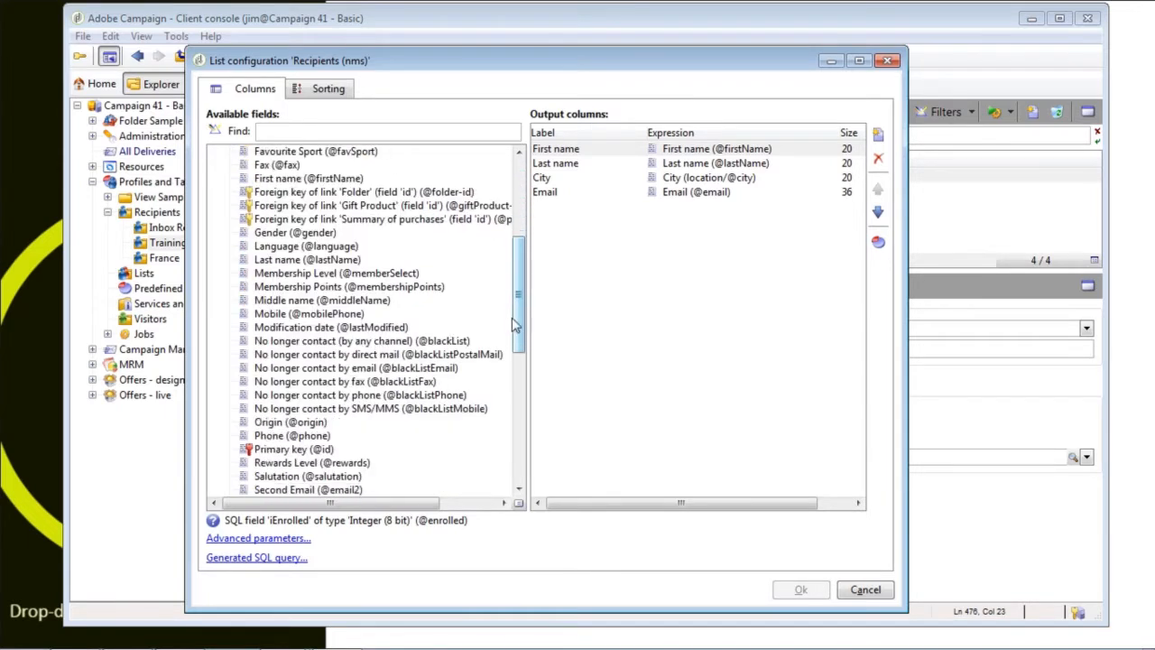
click(305, 288)
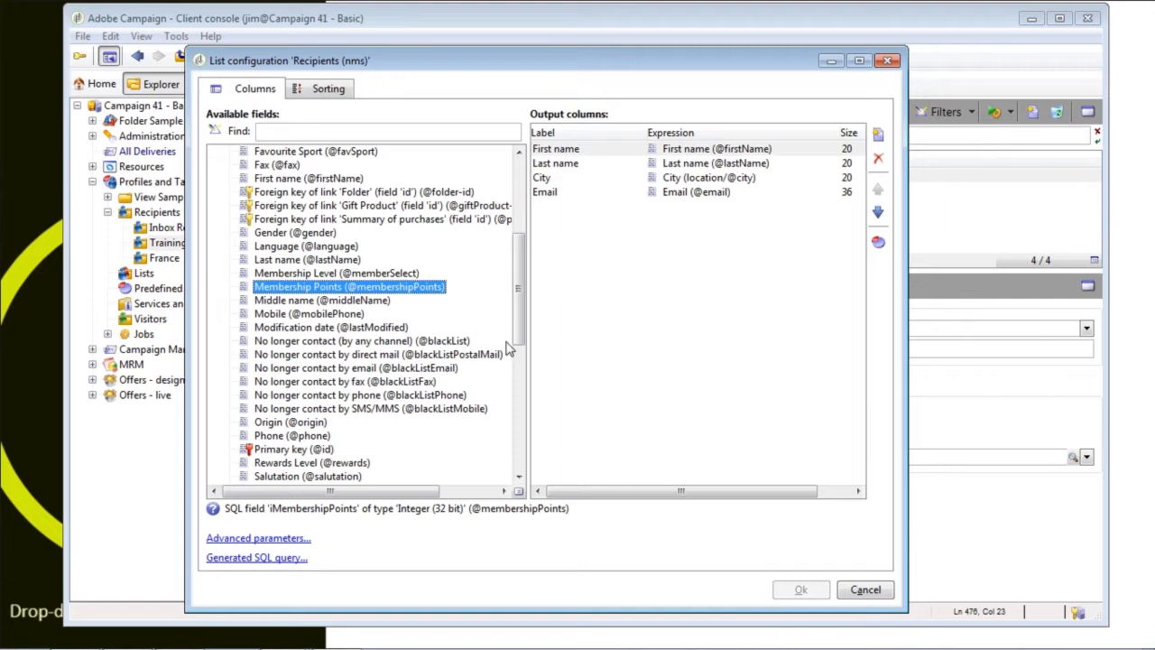
drag(519, 332, 508, 381)
click(289, 343)
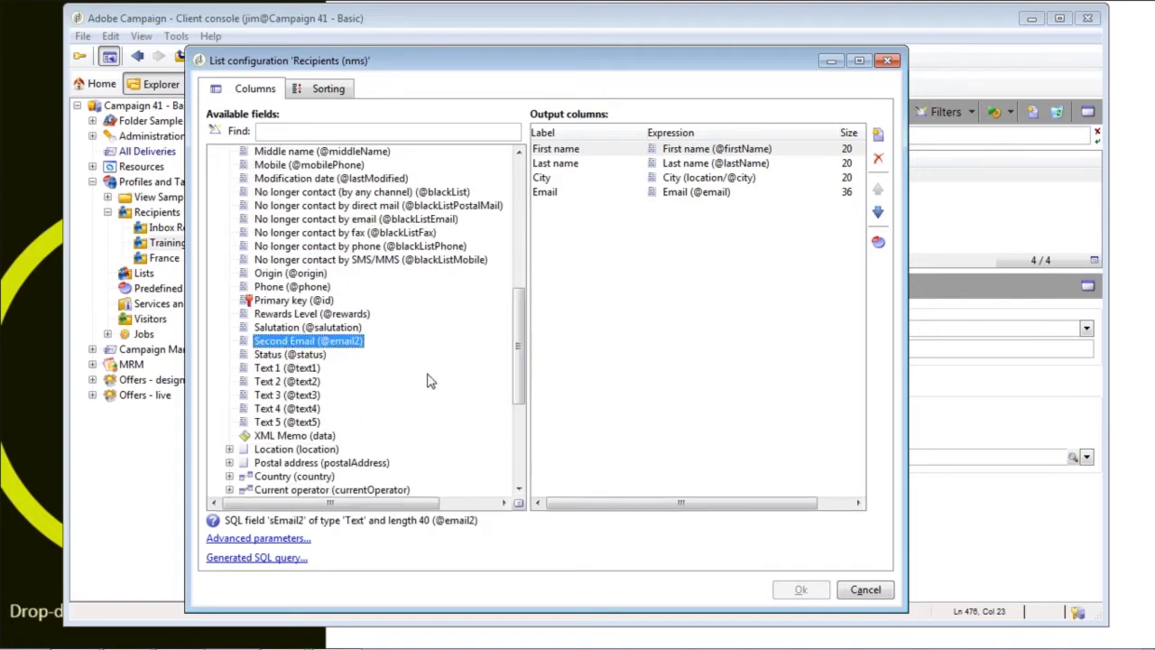
- Examine the fields available through the Gift Product link, then leave the list configuration without changing it
drag(515, 335, 518, 173)
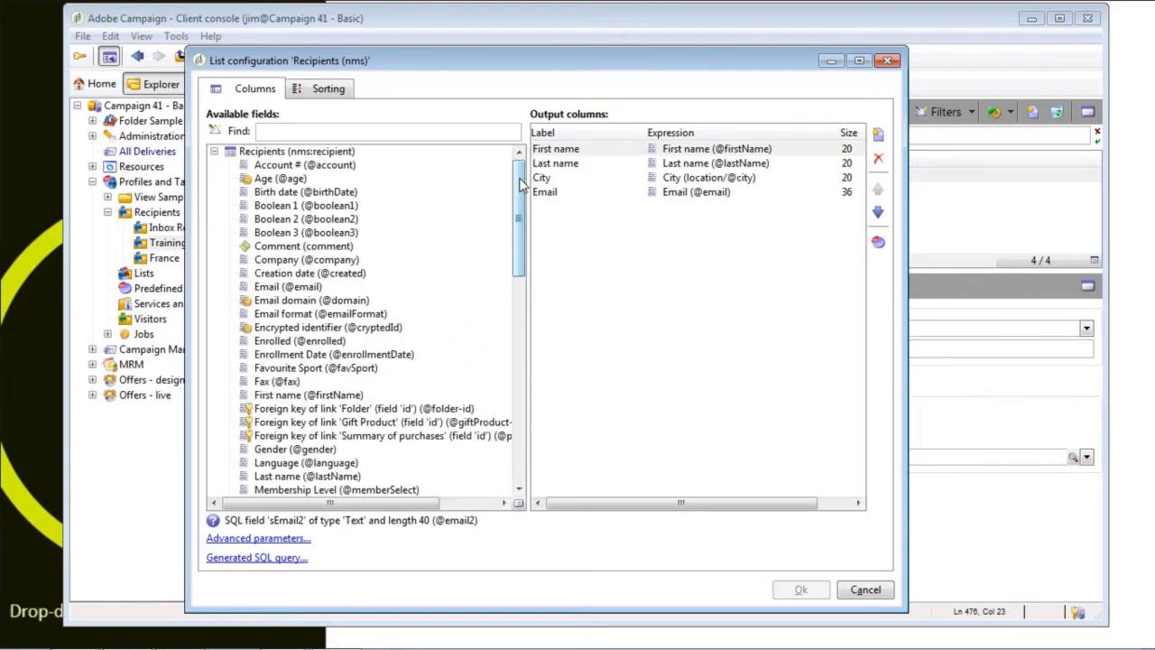
drag(519, 184, 495, 375)
click(271, 344)
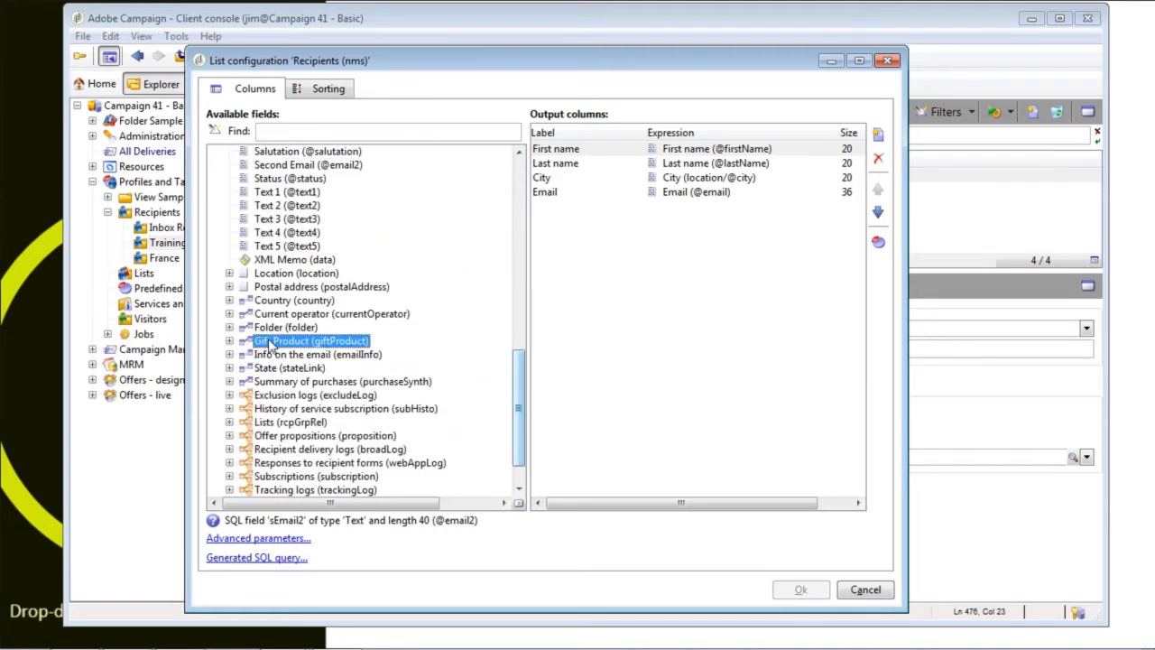
click(229, 341)
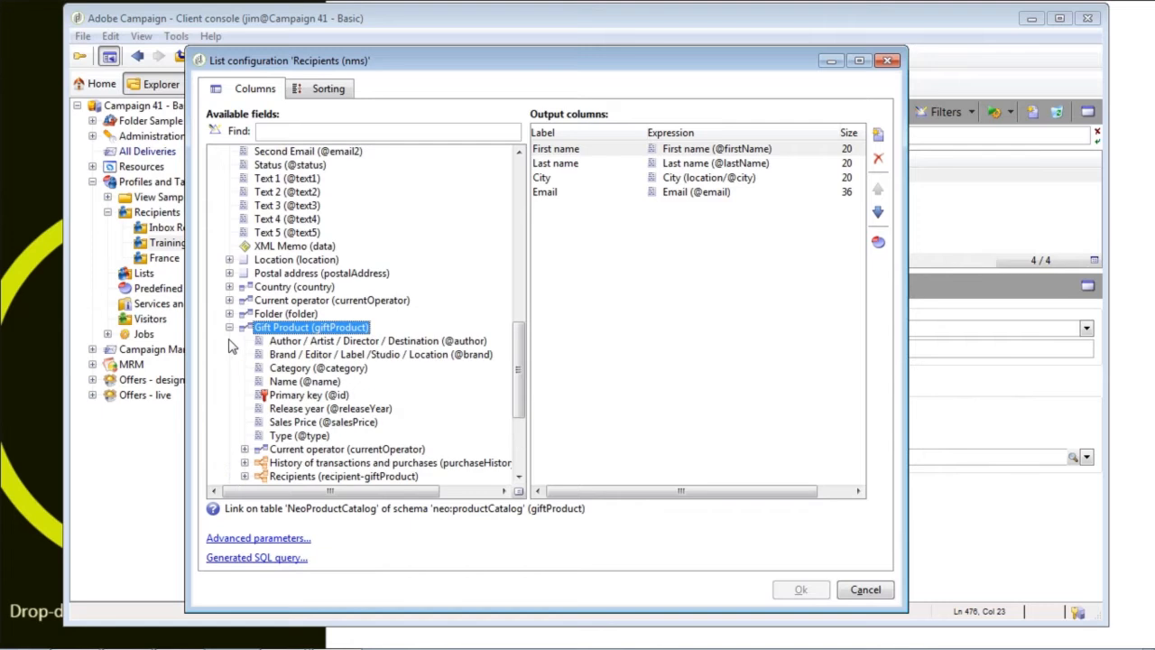
click(229, 328)
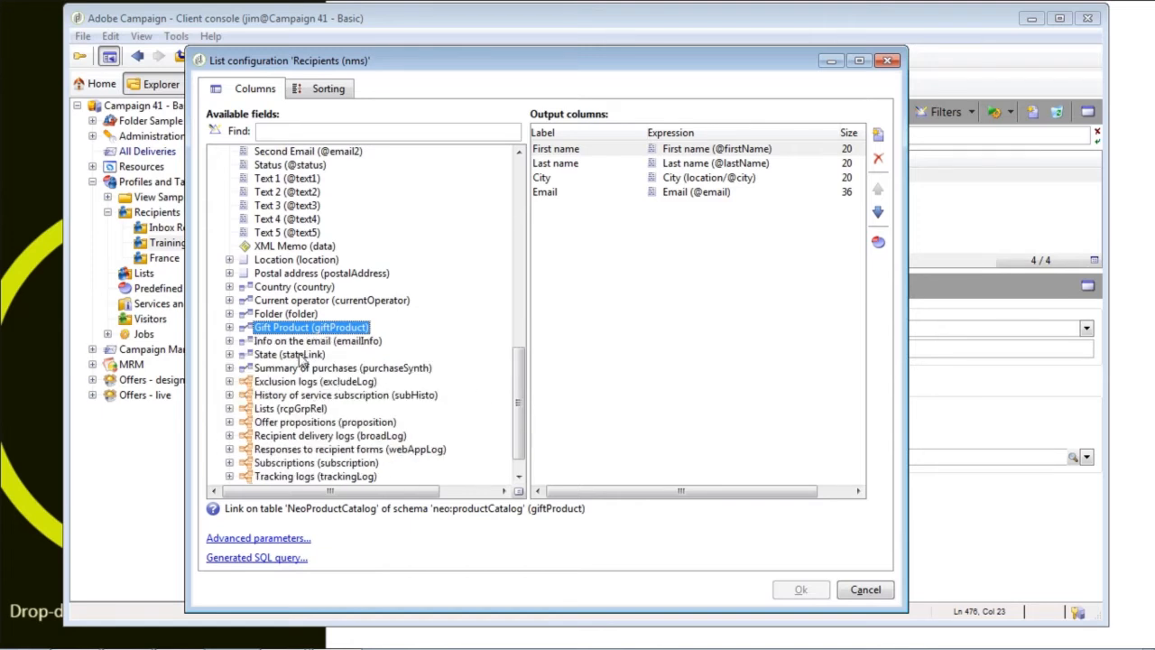
click(864, 590)
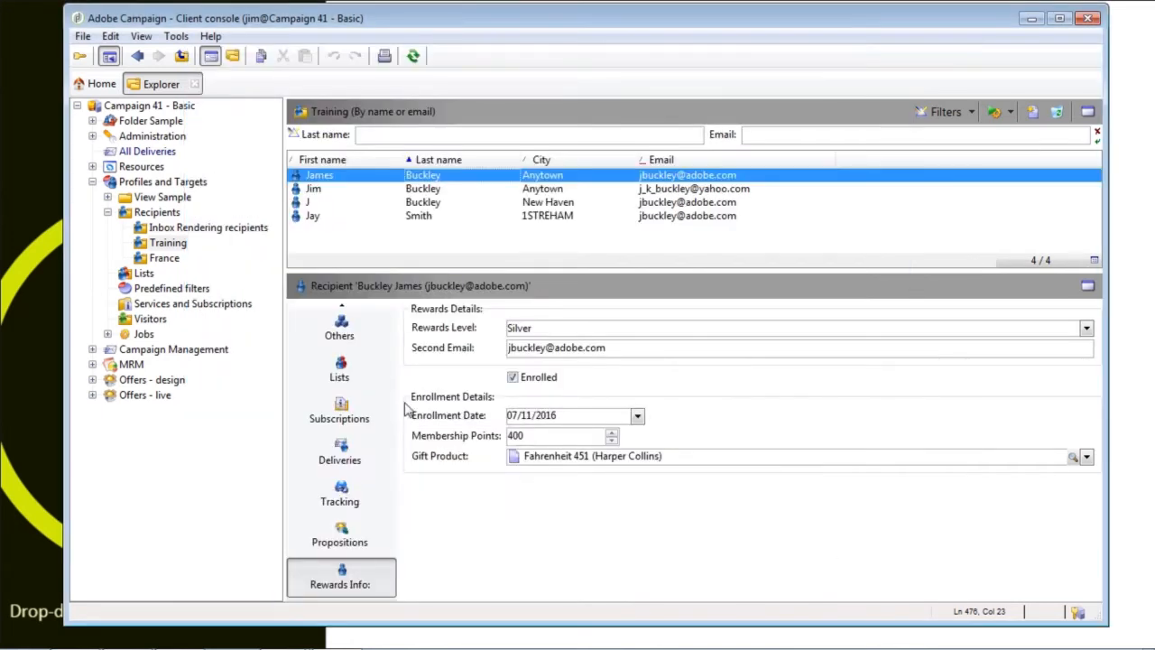
- Try to save the recipient's Second Email without its domain, then re-enter the full address and save
drag(438, 267, 439, 236)
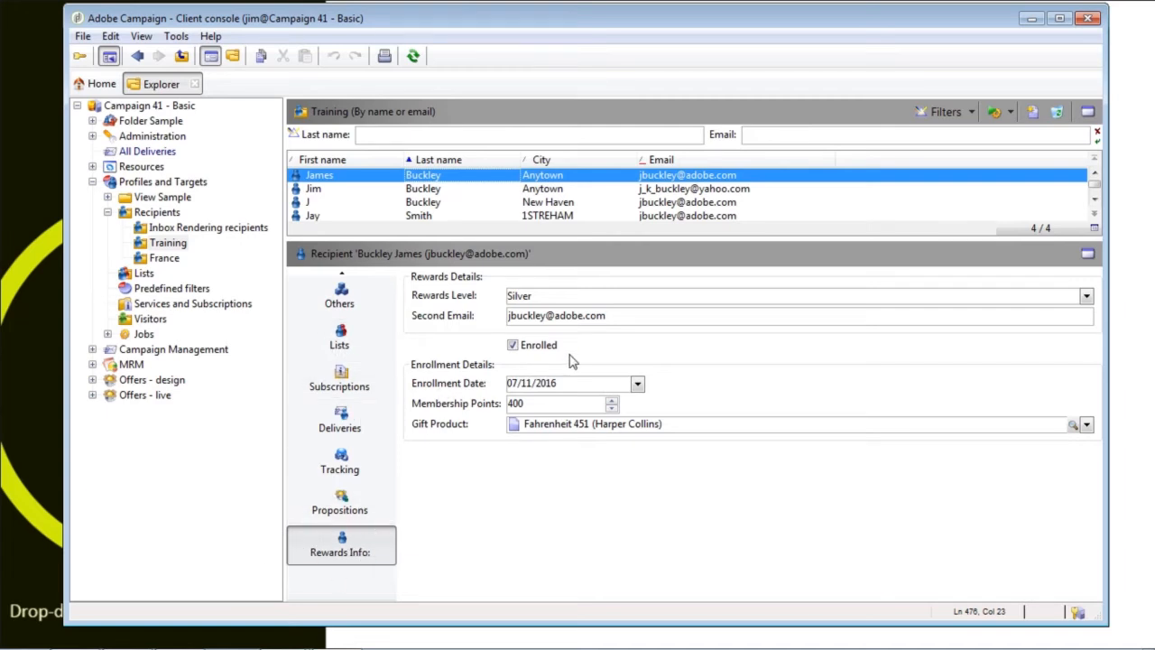
click(596, 313)
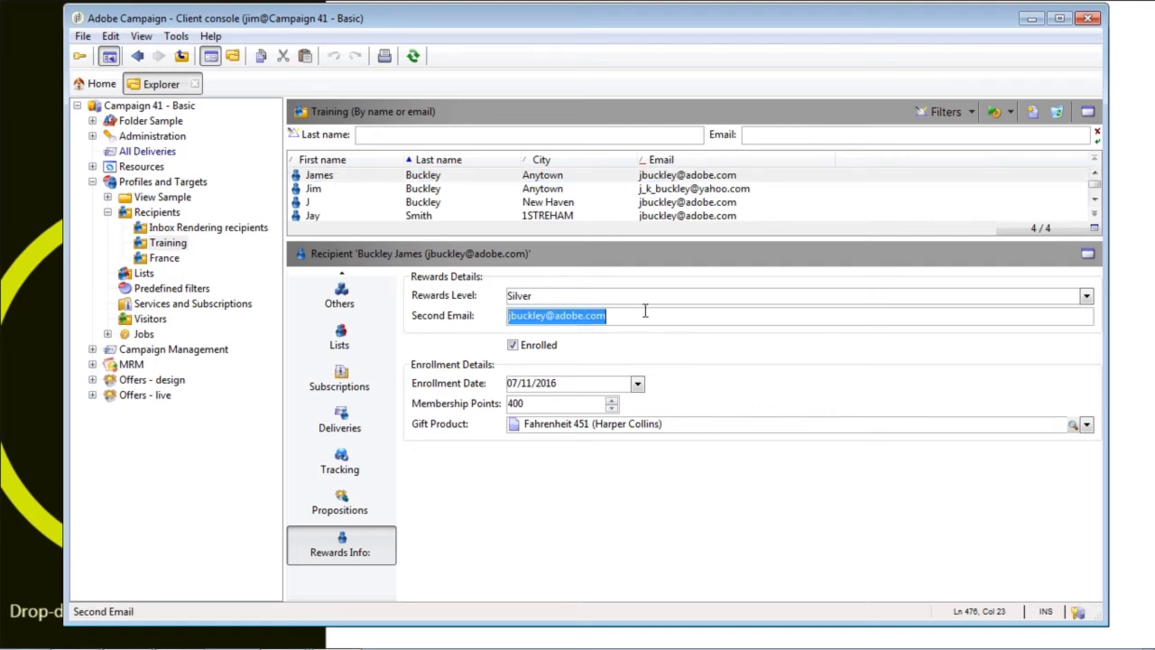
key(Delete)
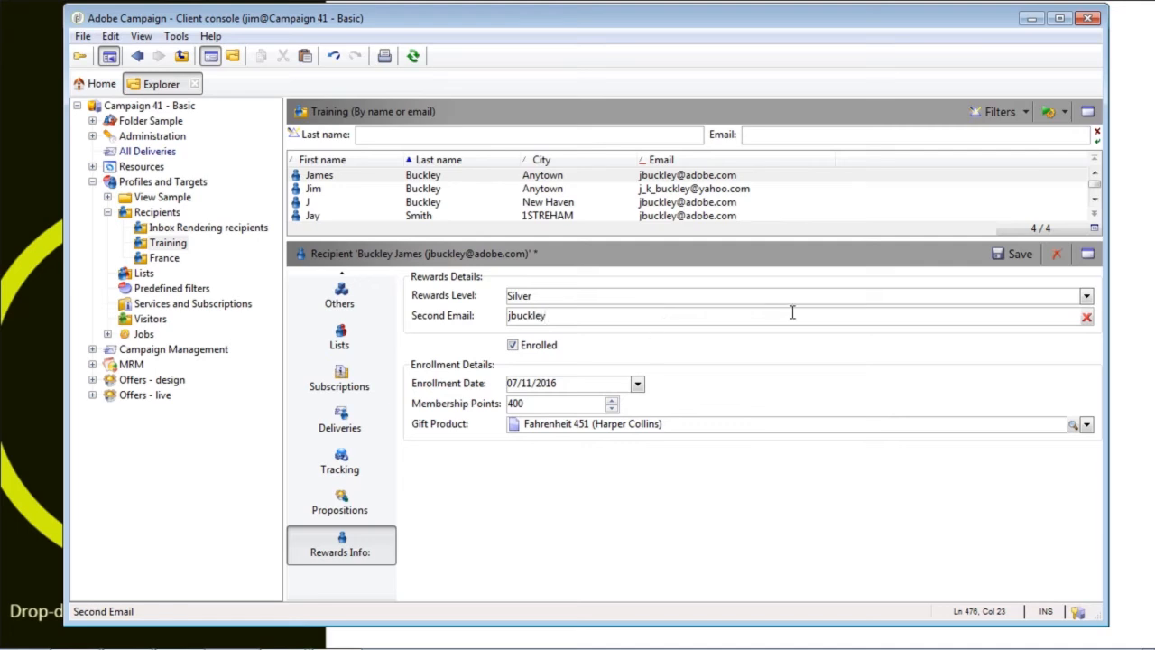
click(1018, 254)
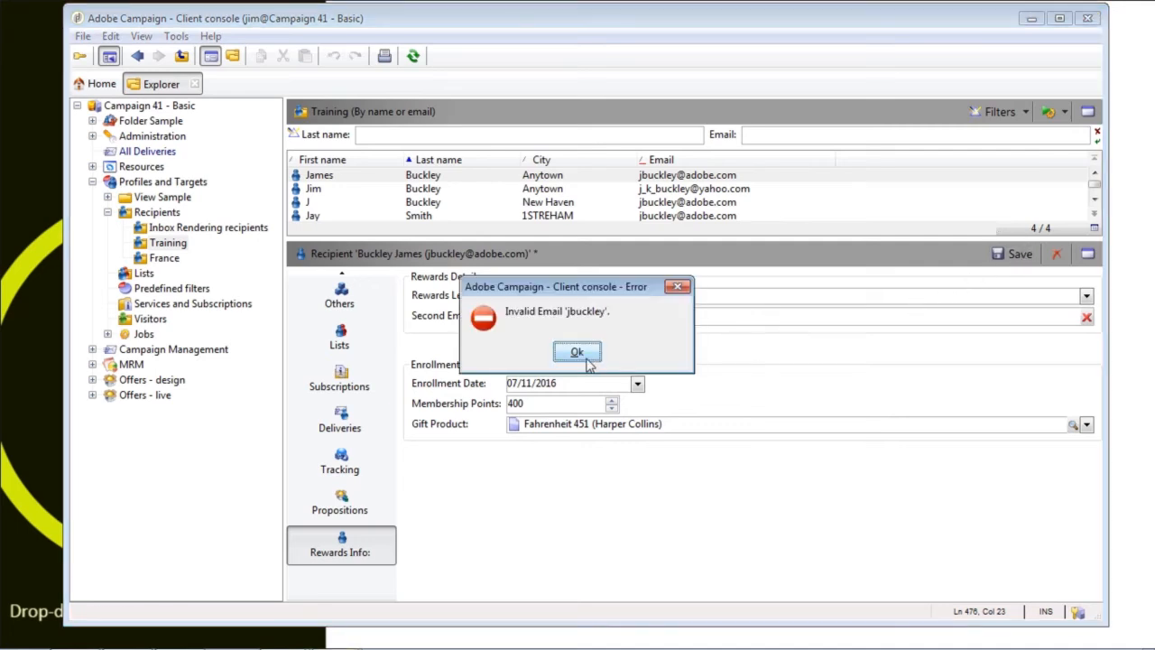
click(577, 352)
click(562, 320)
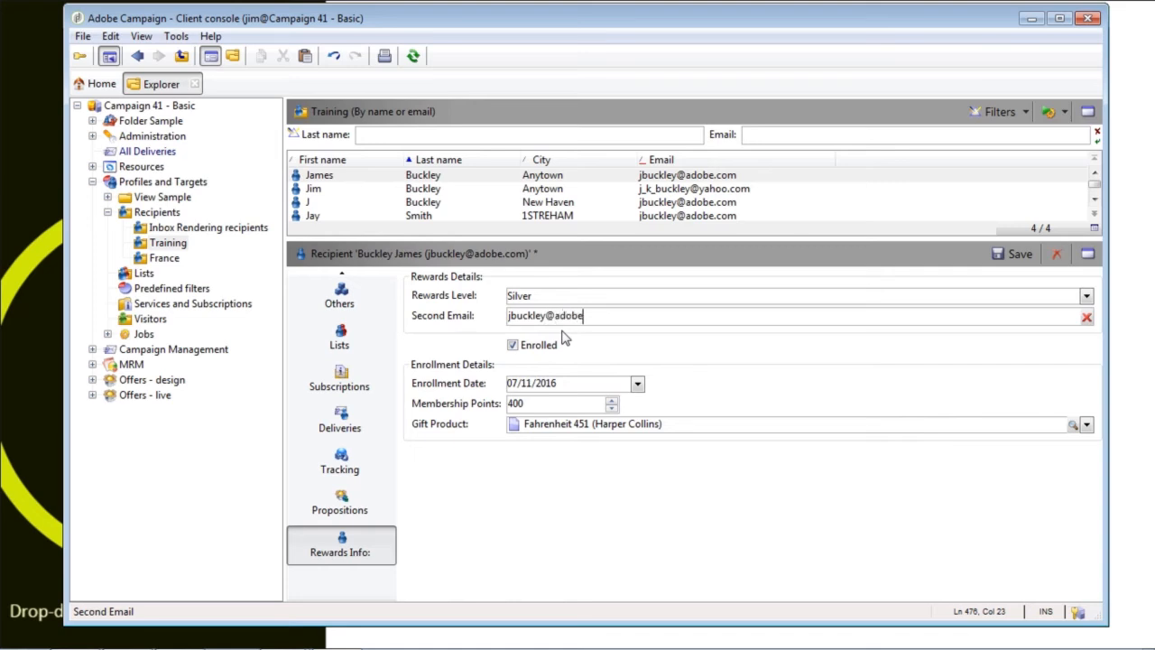
click(1015, 255)
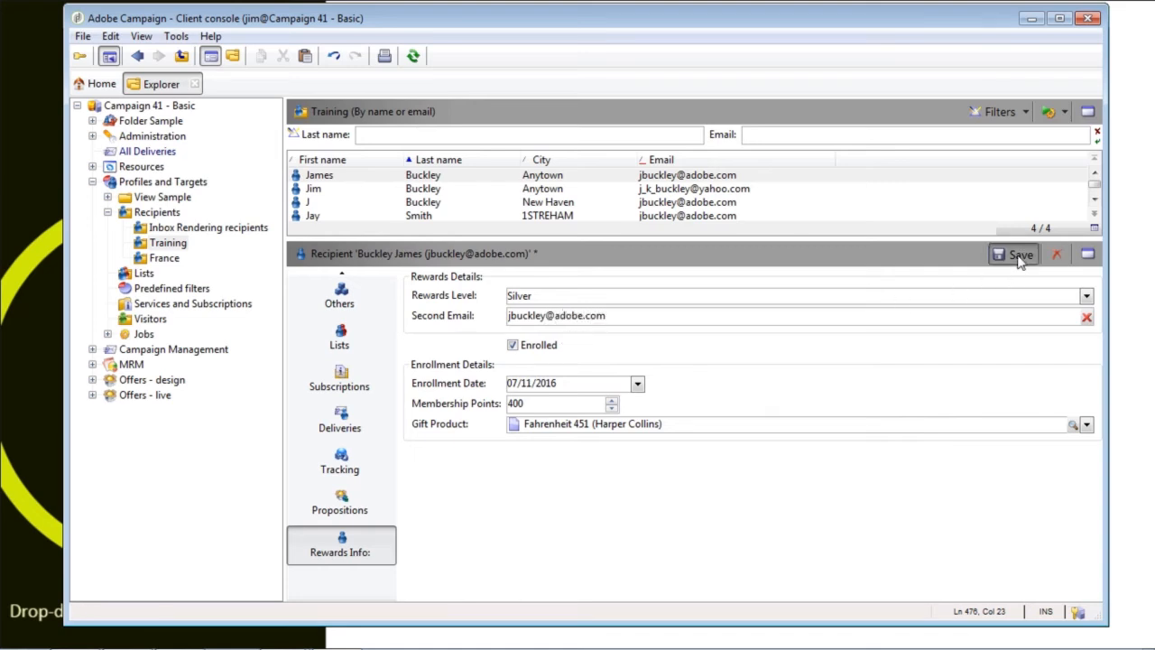
- Turn Enrolled off and back on to check the enrollment details' visibility, and display the gift product choices
click(510, 349)
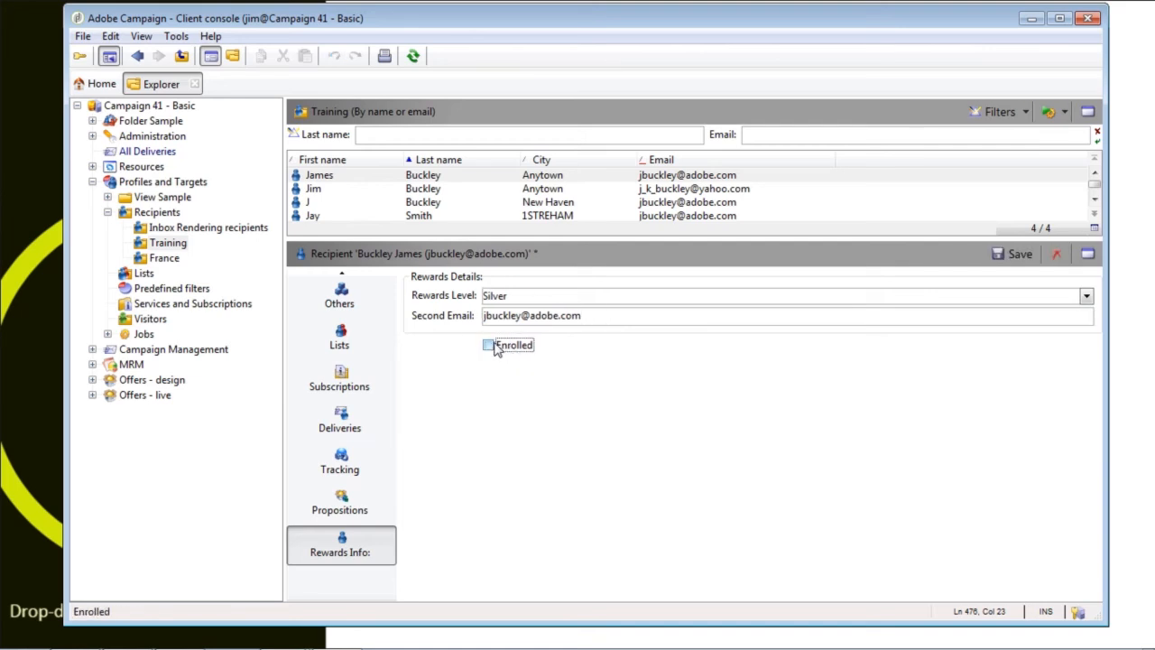
click(489, 346)
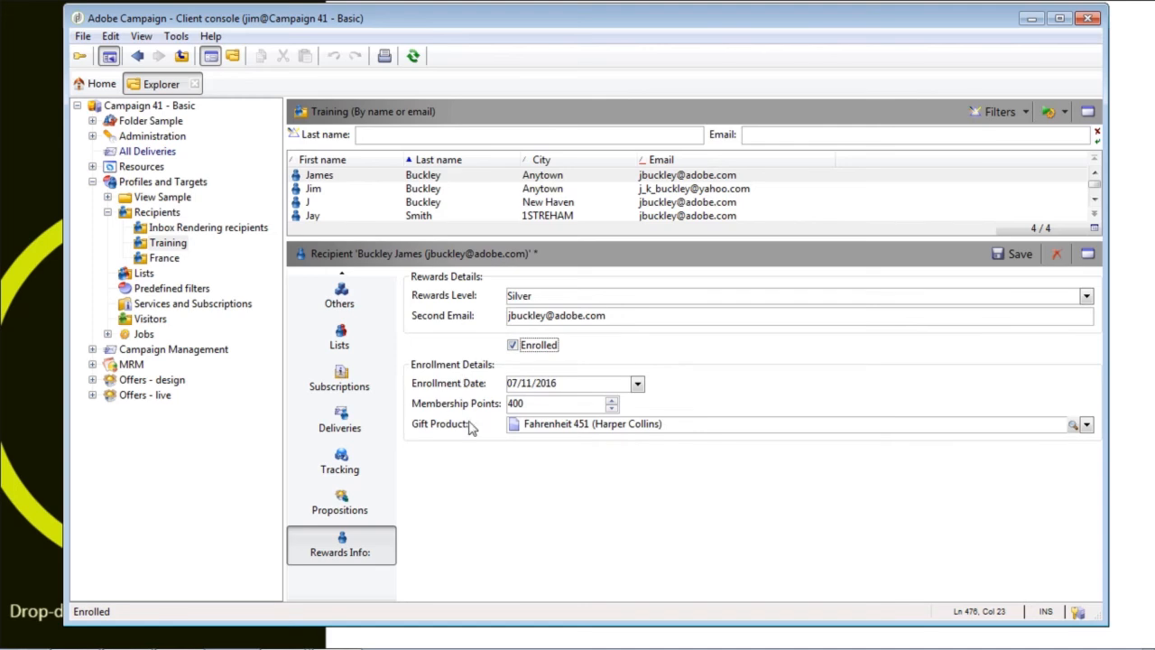
click(1076, 424)
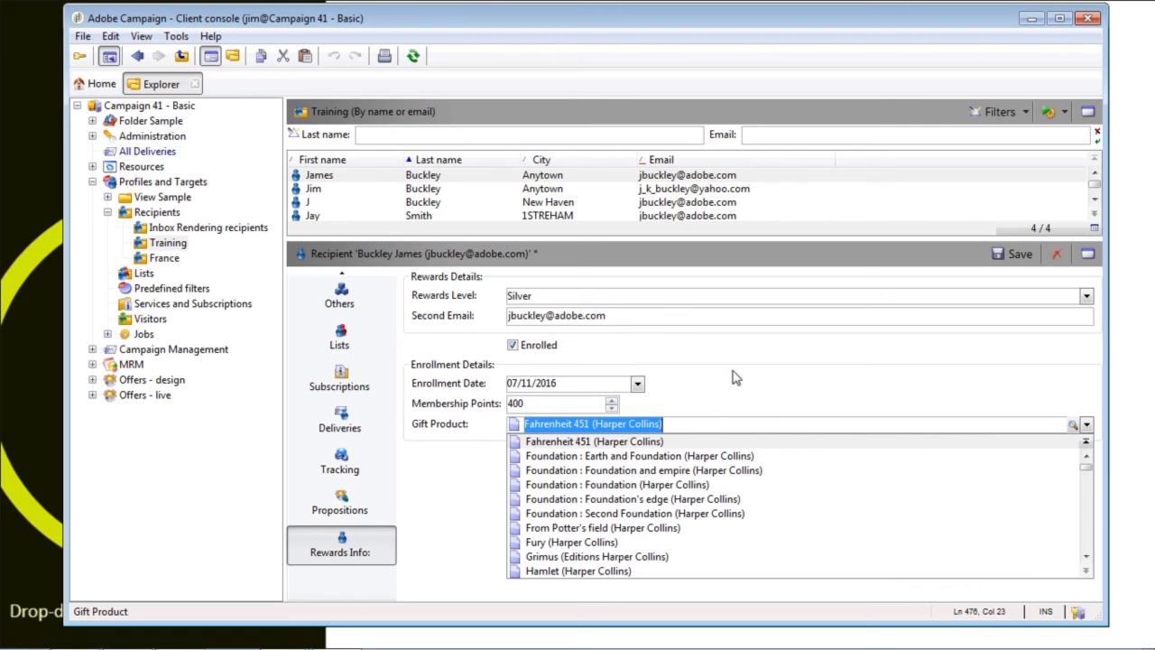
click(677, 425)
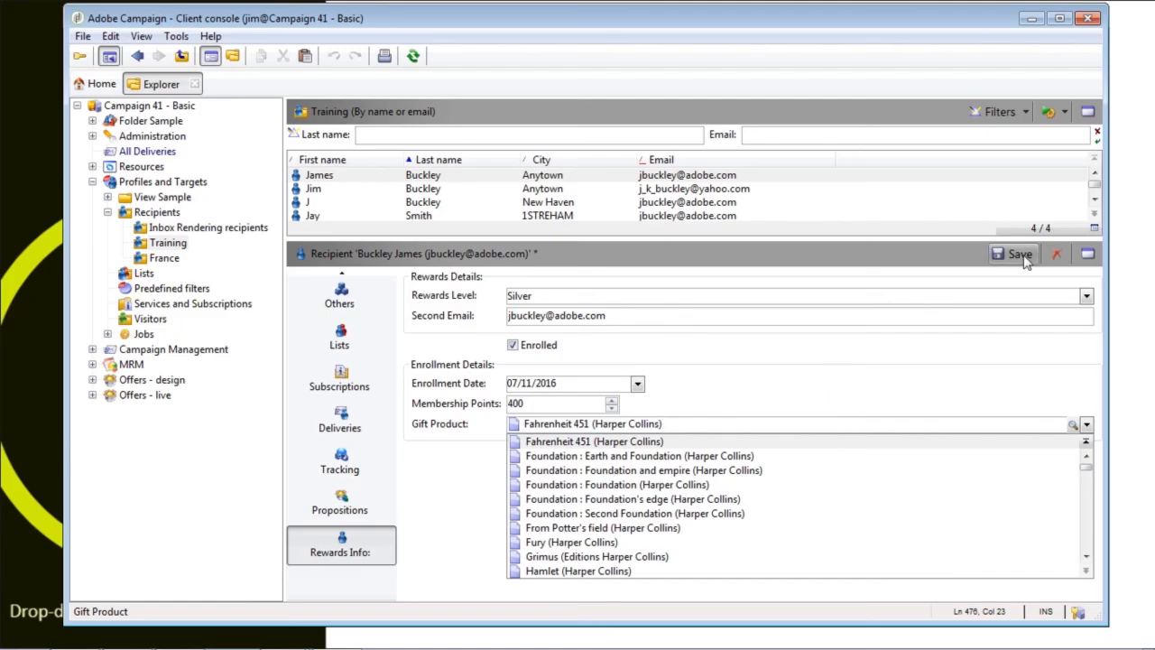